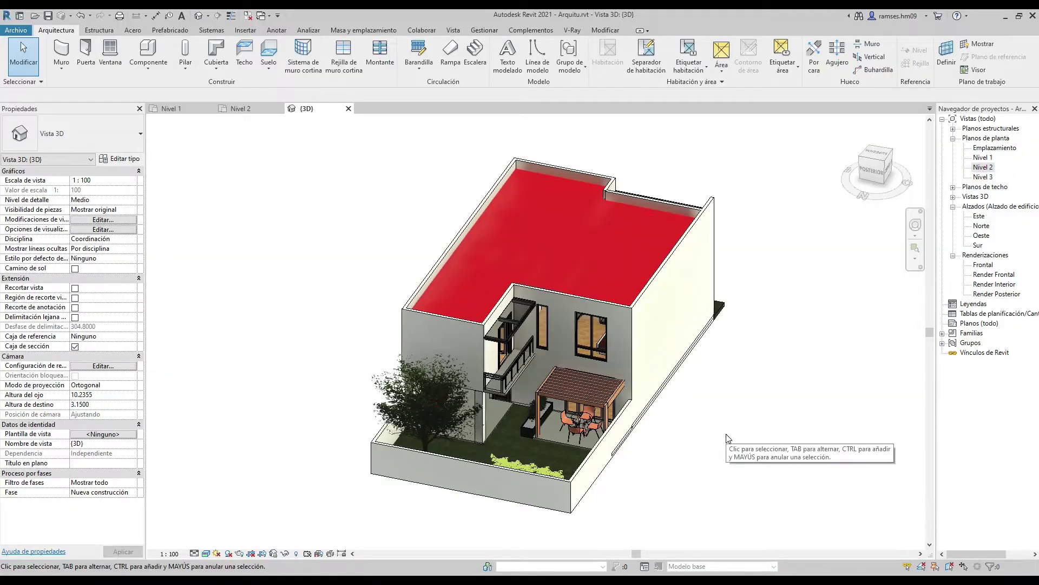
Zoom around the 3D house model, then orbit it to face the front facade with the carport
{"action": "scroll", "coordinate": [728, 438], "scroll_direction": "up", "scroll_amount": 1}
{"action": "scroll", "coordinate": [726, 432], "scroll_direction": "up", "scroll_amount": 2}
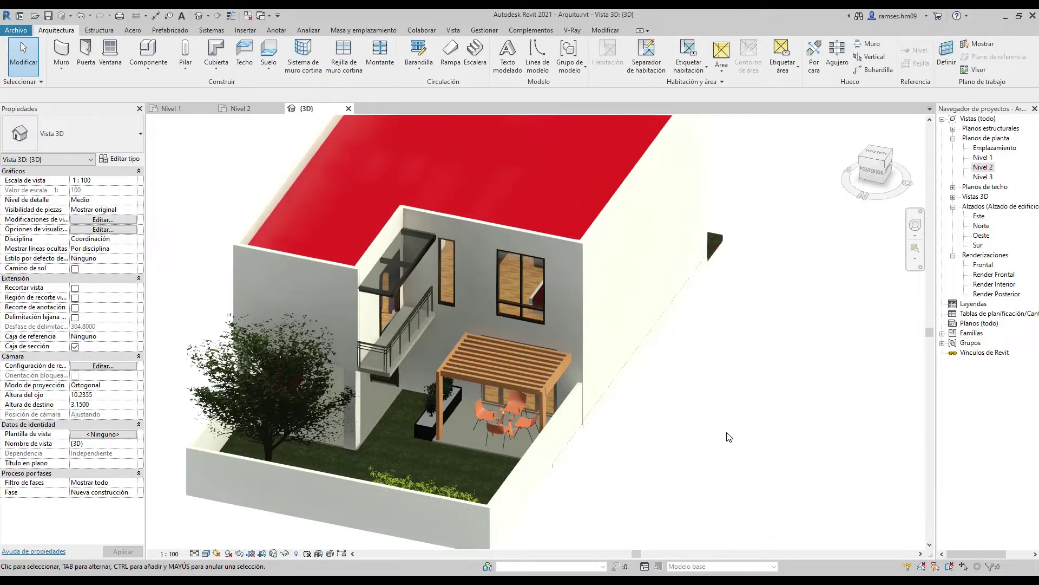
{"action": "scroll", "coordinate": [726, 432], "scroll_direction": "up", "scroll_amount": 2}
{"action": "scroll", "coordinate": [368, 299], "scroll_direction": "up", "scroll_amount": 1}
{"action": "scroll", "coordinate": [367, 298], "scroll_direction": "up", "scroll_amount": 2}
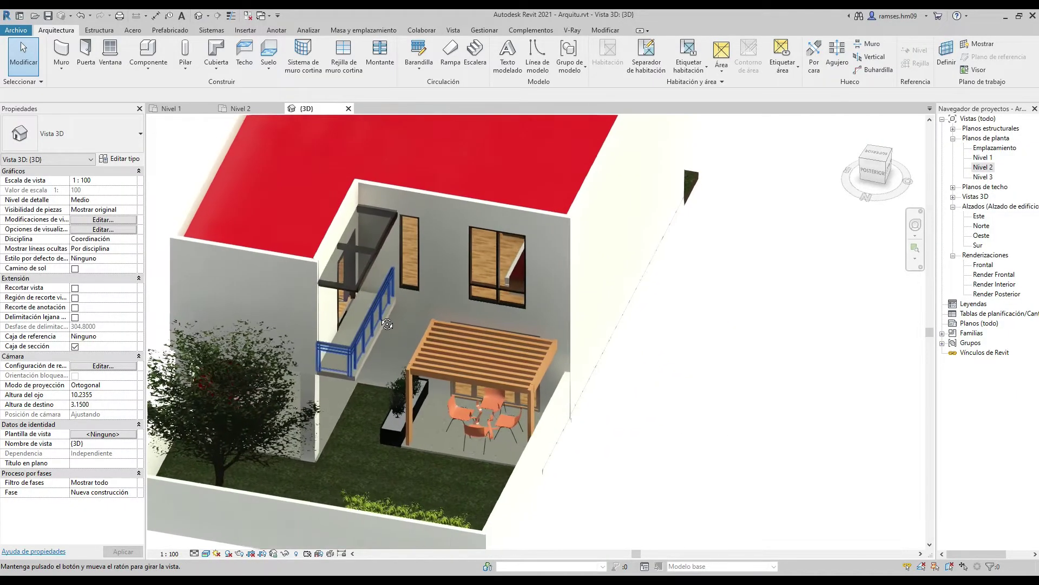
{"action": "scroll", "coordinate": [365, 297], "scroll_direction": "up", "scroll_amount": 2}
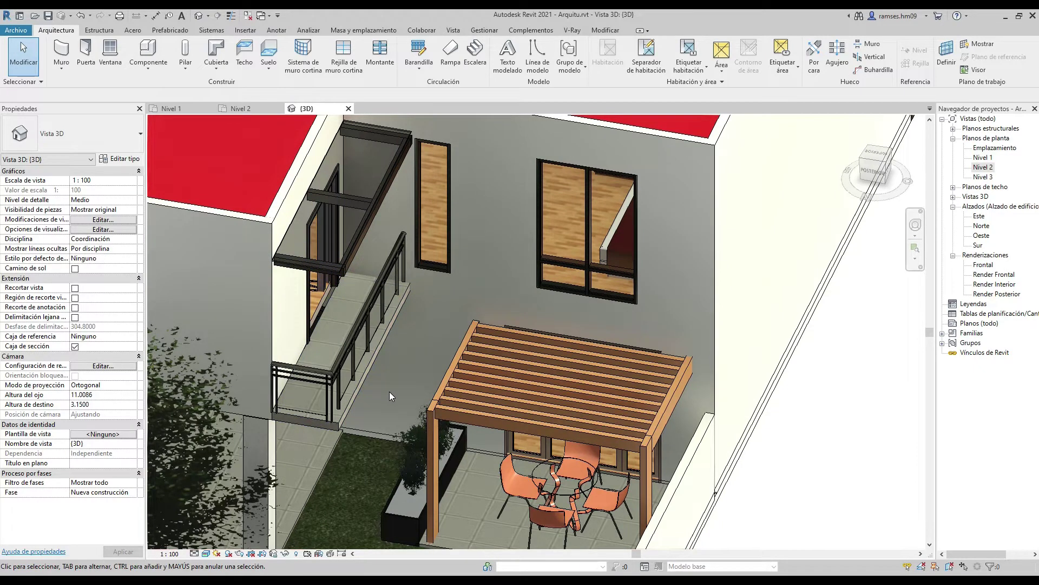
{"action": "scroll", "coordinate": [401, 392], "scroll_direction": "down", "scroll_amount": 2}
{"action": "scroll", "coordinate": [400, 392], "scroll_direction": "down", "scroll_amount": 2}
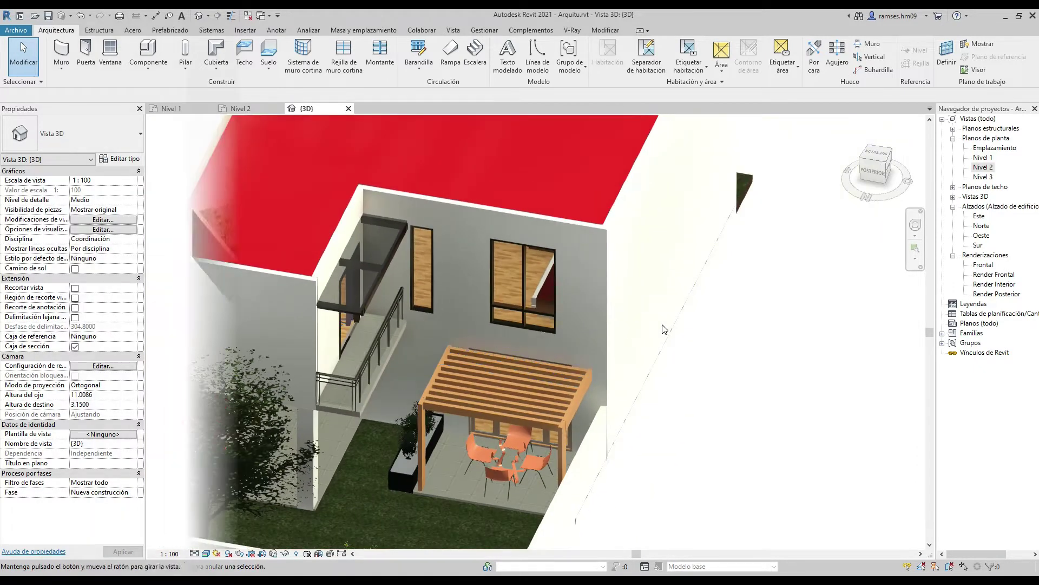
{"action": "scroll", "coordinate": [388, 251], "scroll_direction": "up", "scroll_amount": 1}
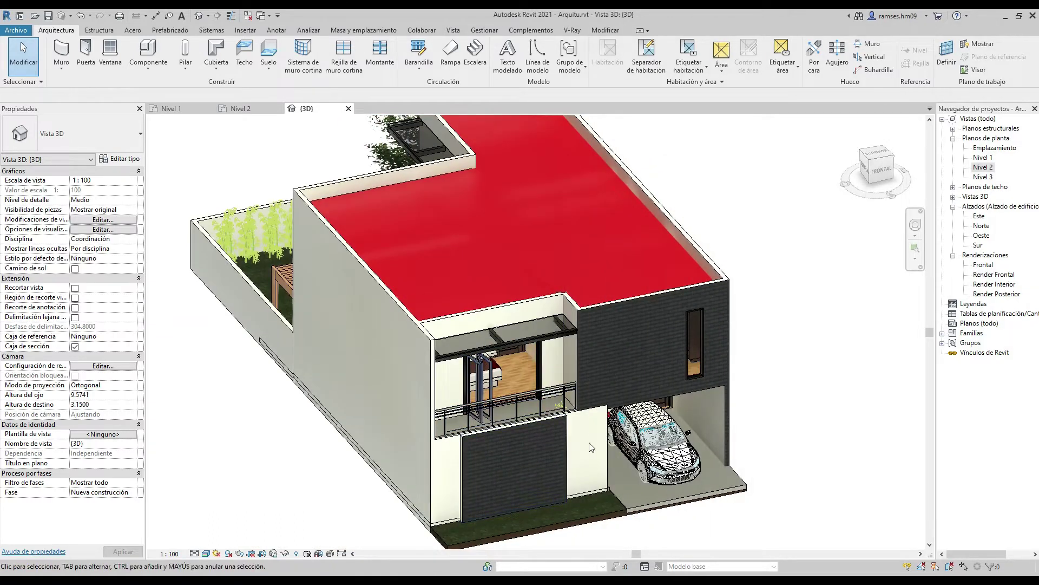
{"action": "scroll", "coordinate": [706, 523], "scroll_direction": "up", "scroll_amount": 2}
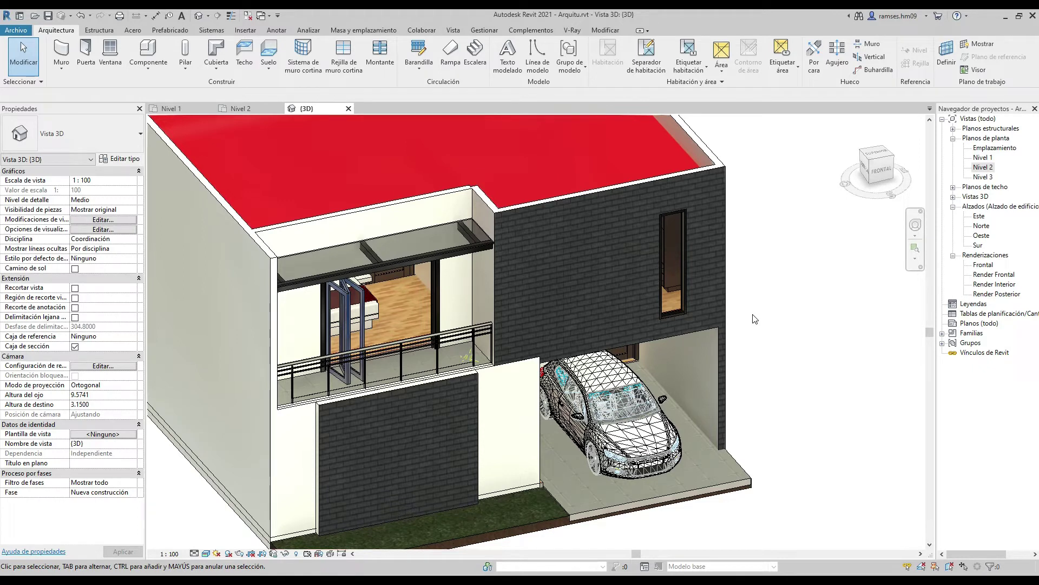
{"action": "mouse_move", "coordinate": [807, 365]}
{"action": "middle_mouse_down", "text": "shift"}
{"action": "mouse_move", "coordinate": [732, 304]}
{"action": "mouse_move", "coordinate": [760, 306]}
{"action": "mouse_move", "coordinate": [731, 355]}
{"action": "mouse_move", "coordinate": [736, 374]}
{"action": "middle_mouse_up", "text": "shift"}
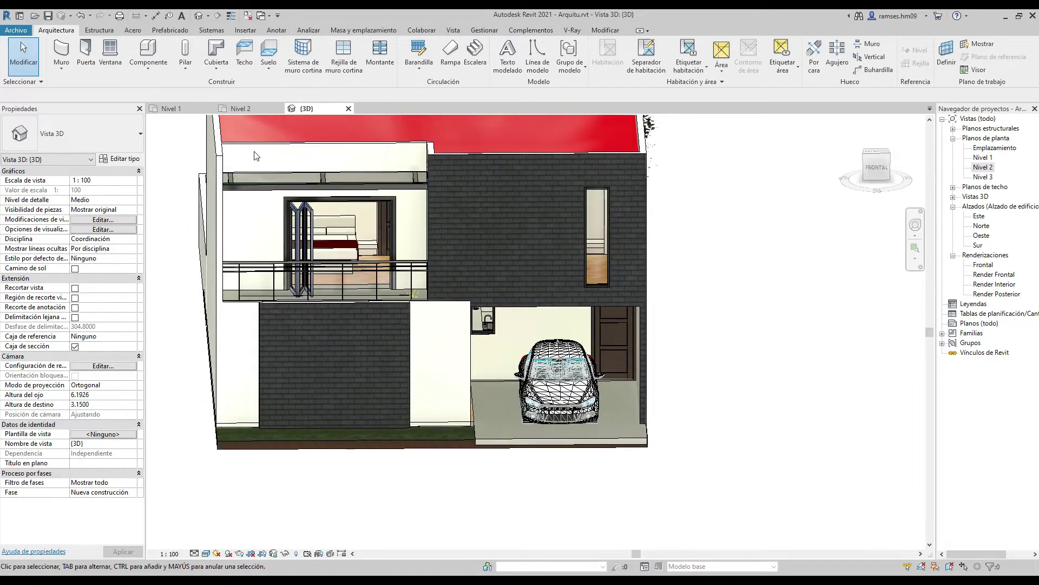
Open the Nivel 1 floor plan and set its detail level to Alto
{"action": "left_click", "coordinate": [172, 108]}
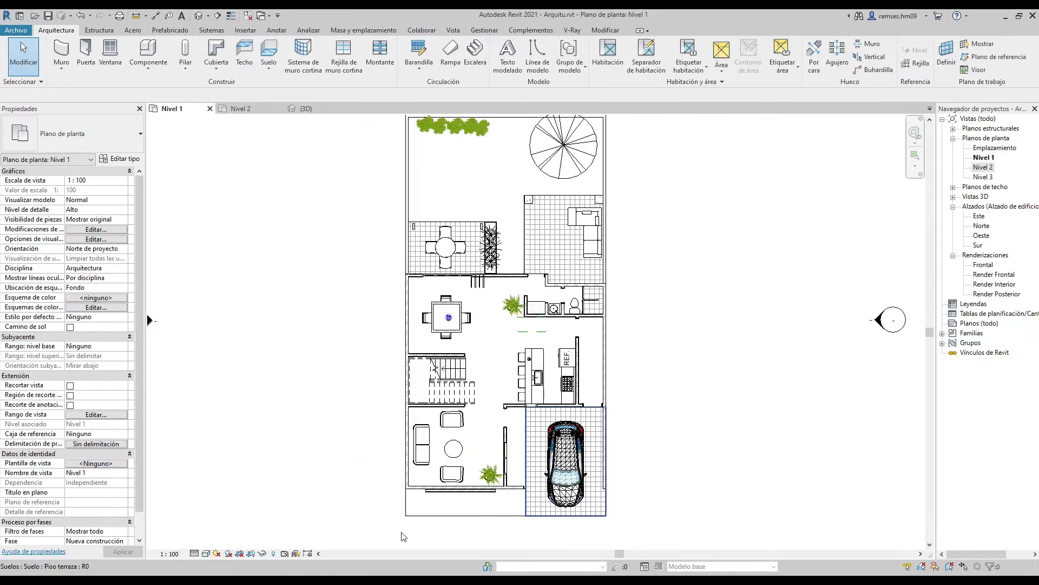
{"action": "left_click", "coordinate": [195, 553]}
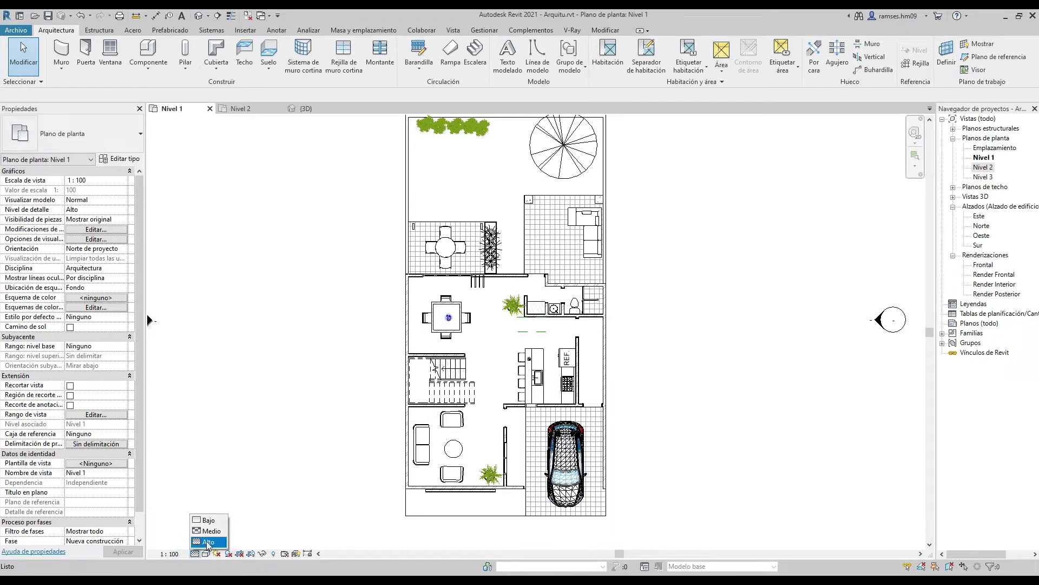
{"action": "left_click", "coordinate": [216, 542]}
Try the Realista and Colores coherentes visual styles, then settle on Línea oculta
{"action": "left_click", "coordinate": [206, 554]}
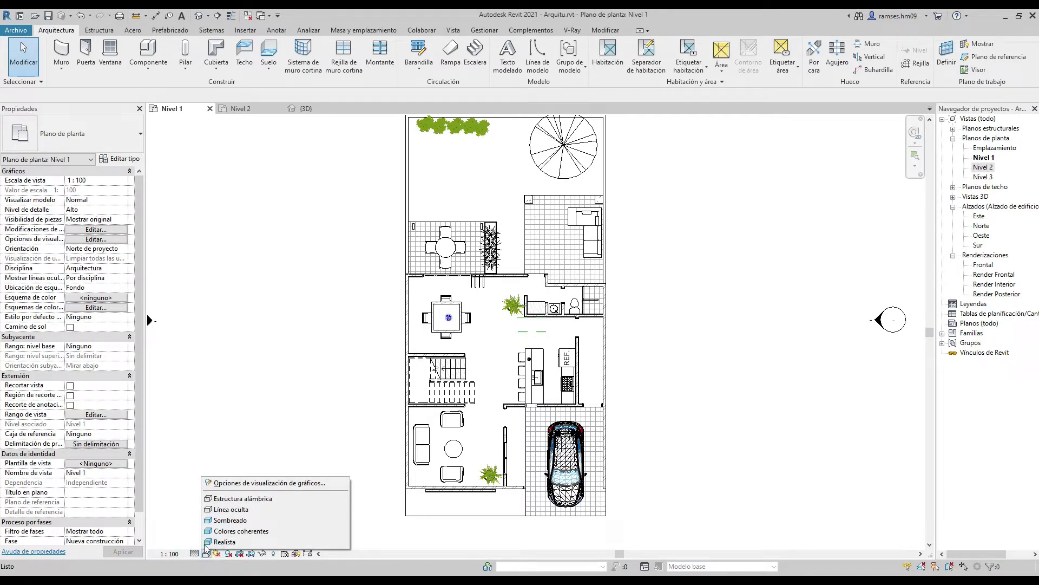
{"action": "left_click", "coordinate": [251, 509]}
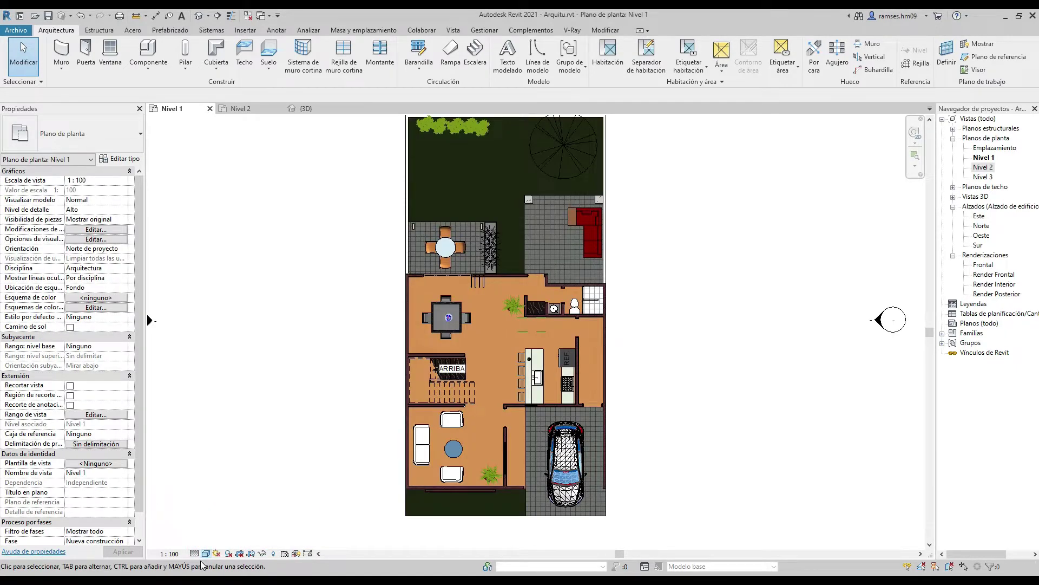
{"action": "left_click", "coordinate": [206, 553]}
{"action": "left_click", "coordinate": [231, 532]}
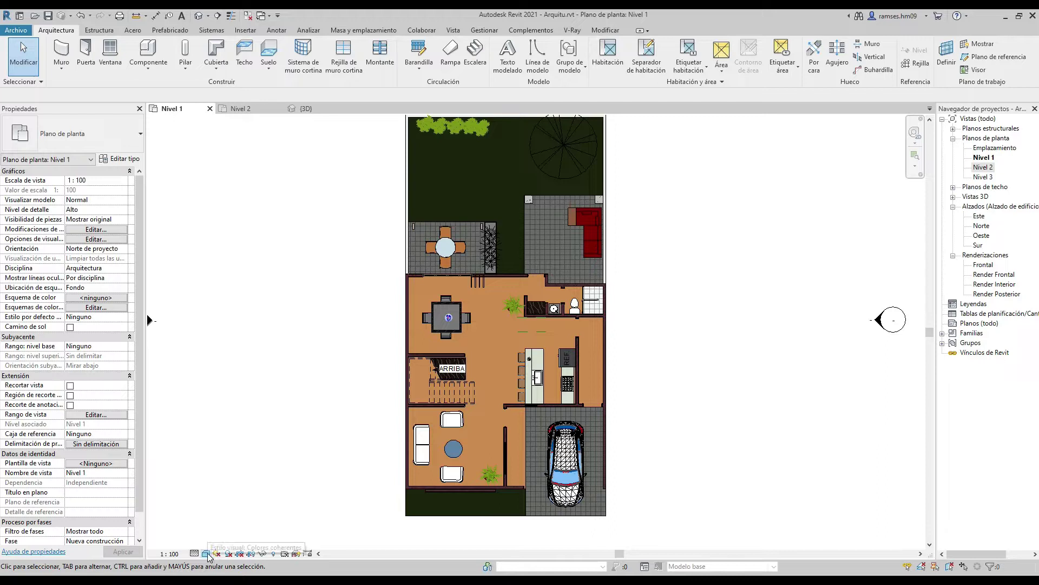
{"action": "left_click", "coordinate": [206, 553]}
{"action": "left_click", "coordinate": [242, 509]}
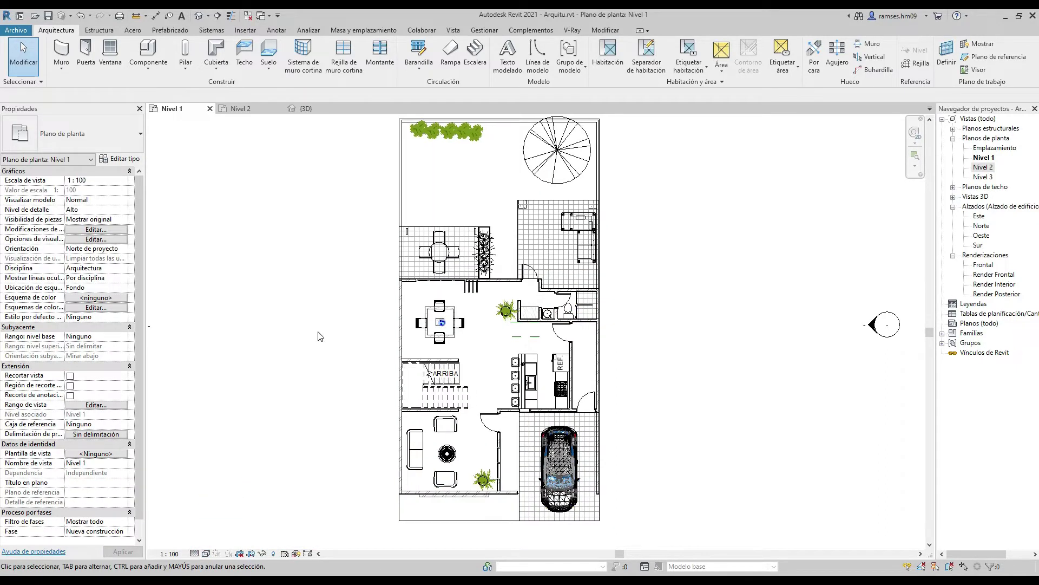
{"action": "left_click", "coordinate": [276, 29]}
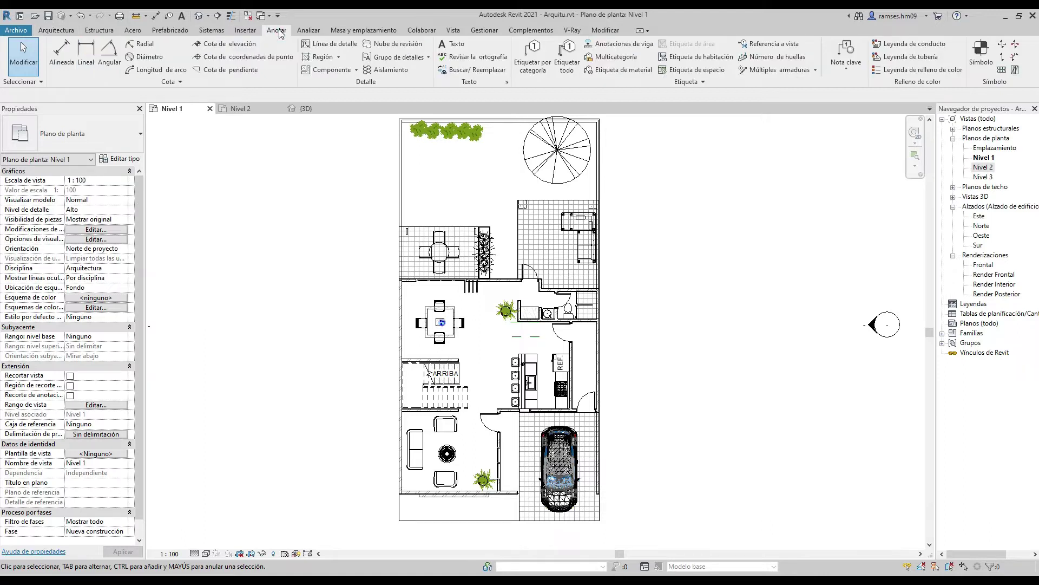
Place the 1.43 aligned dimension from the floor edge to the wall on the left side
{"action": "left_click", "coordinate": [67, 61]}
{"action": "scroll", "coordinate": [404, 527], "scroll_direction": "up", "scroll_amount": 2}
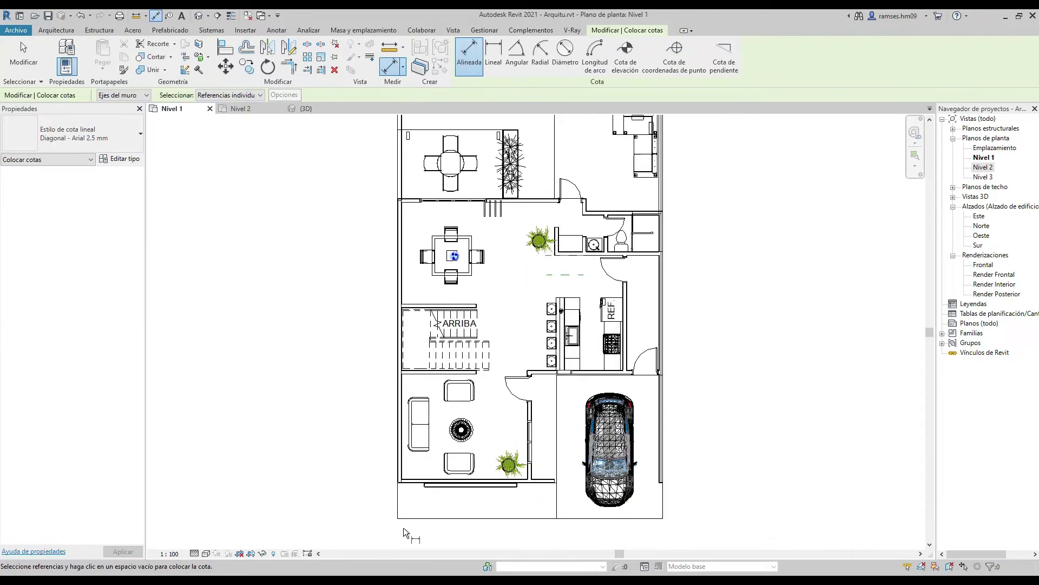
{"action": "scroll", "coordinate": [402, 508], "scroll_direction": "up", "scroll_amount": 2}
{"action": "left_click", "coordinate": [404, 497]}
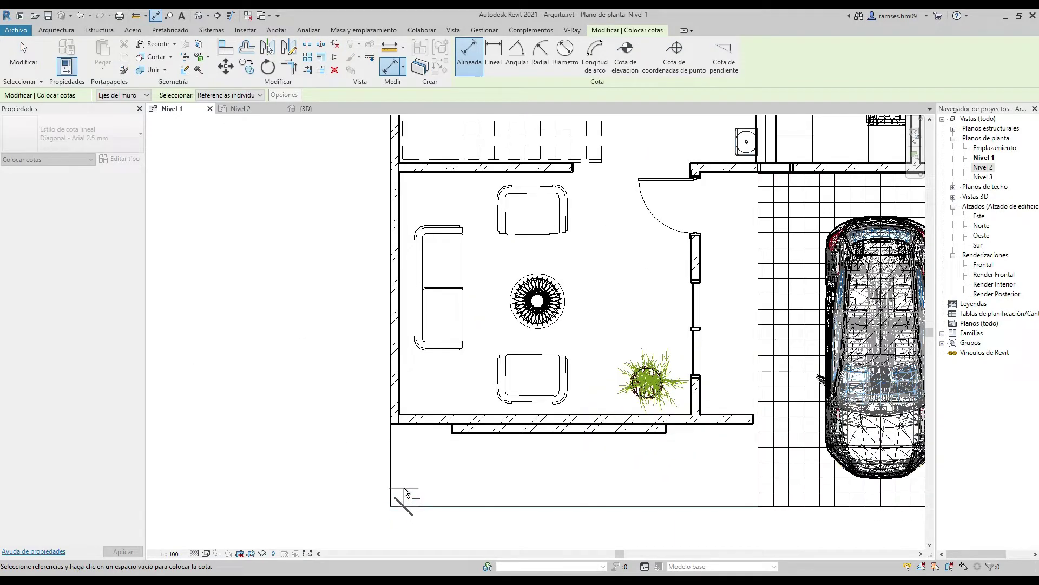
{"action": "left_click", "coordinate": [409, 421]}
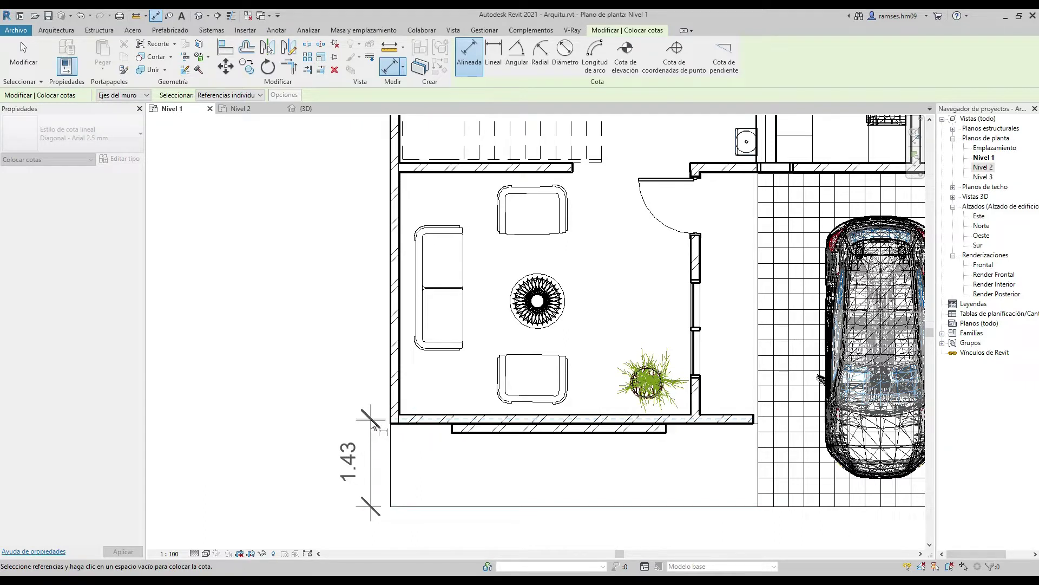
{"action": "left_click", "coordinate": [391, 428]}
Extend the left dimension chain (5.30, 2.68, 4.05, 2.42, 4.10) up to the plan's top edge
{"action": "left_click", "coordinate": [403, 168]}
{"action": "middle_click_drag", "start_coordinate": [404, 136], "coordinate": [396, 283]}
{"action": "scroll", "coordinate": [396, 282], "scroll_direction": "down", "scroll_amount": 3}
{"action": "middle_click_drag", "start_coordinate": [352, 136], "coordinate": [352, 404]}
{"action": "left_click", "coordinate": [331, 158]}
{"action": "scroll", "coordinate": [332, 157], "scroll_direction": "down", "scroll_amount": 2}
{"action": "middle_click_drag", "start_coordinate": [303, 271], "coordinate": [430, 260]}
{"action": "scroll", "coordinate": [432, 190], "scroll_direction": "up", "scroll_amount": 2}
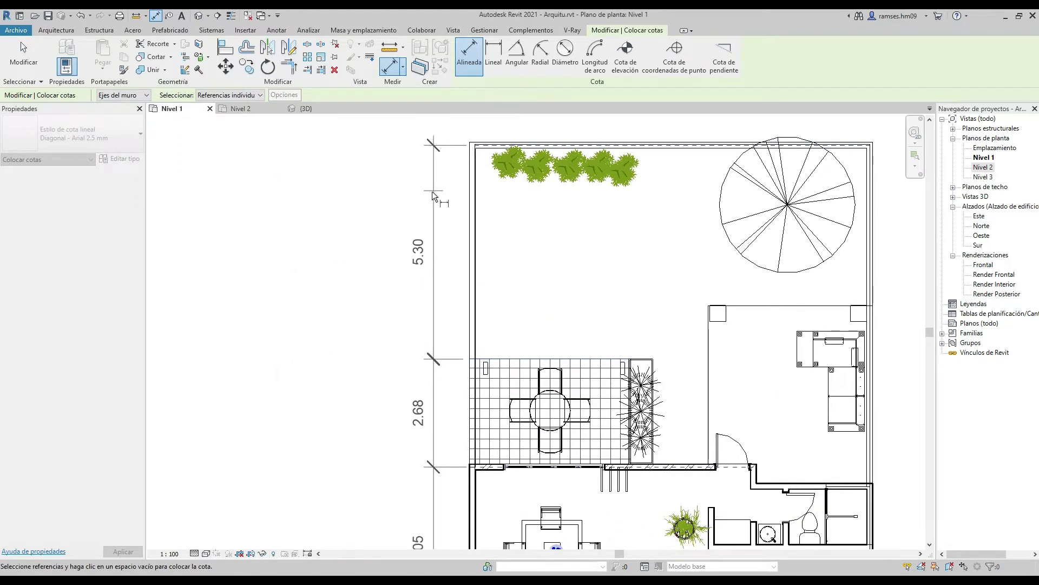
{"action": "left_click", "coordinate": [417, 201]}
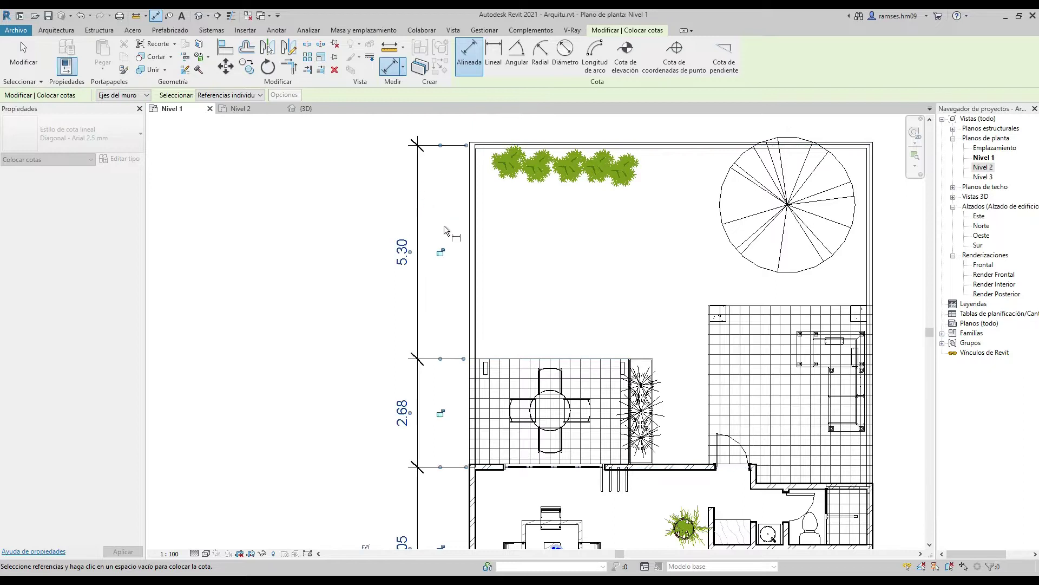
{"action": "scroll", "coordinate": [443, 225], "scroll_direction": "down", "scroll_amount": 2}
{"action": "middle_click_drag", "start_coordinate": [453, 265], "coordinate": [421, 225]}
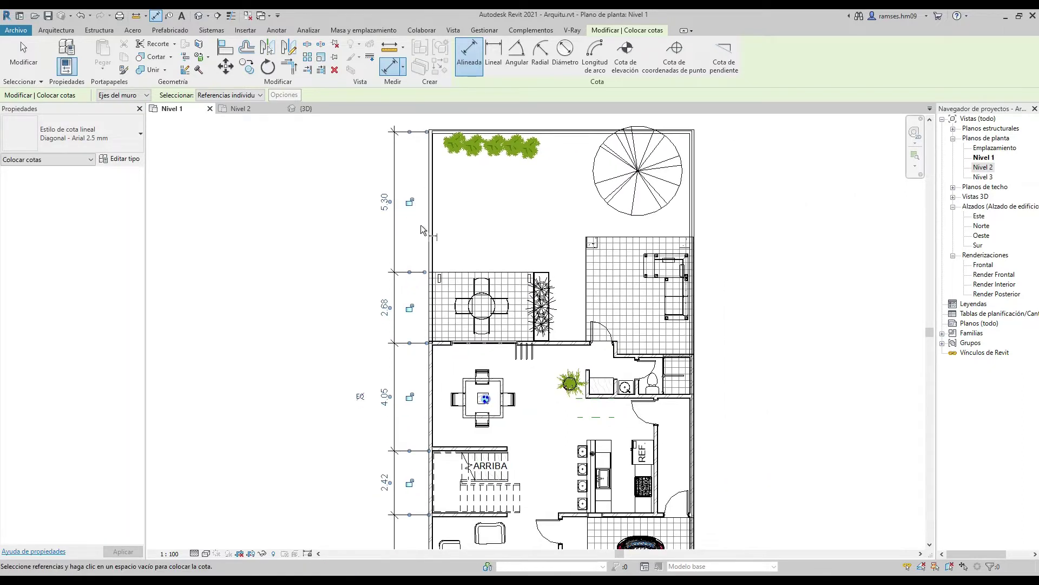
{"action": "scroll", "coordinate": [420, 225], "scroll_direction": "down", "scroll_amount": 1}
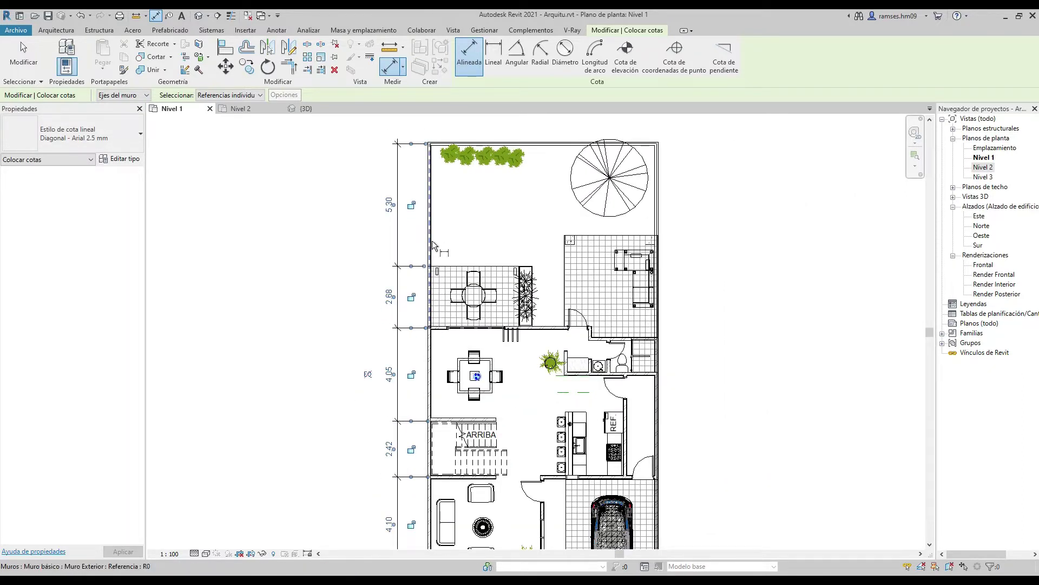
{"action": "key", "text": "Escape"}
{"action": "key", "text": "Escape"}
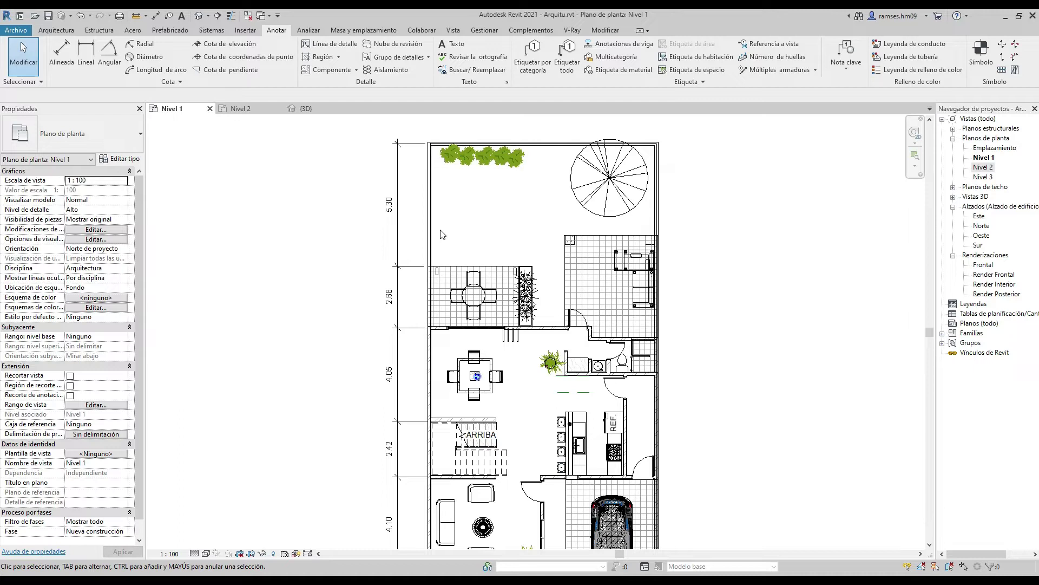
Draw a vertical reference plane along the left wall of the plan
{"action": "left_click", "coordinate": [56, 30]}
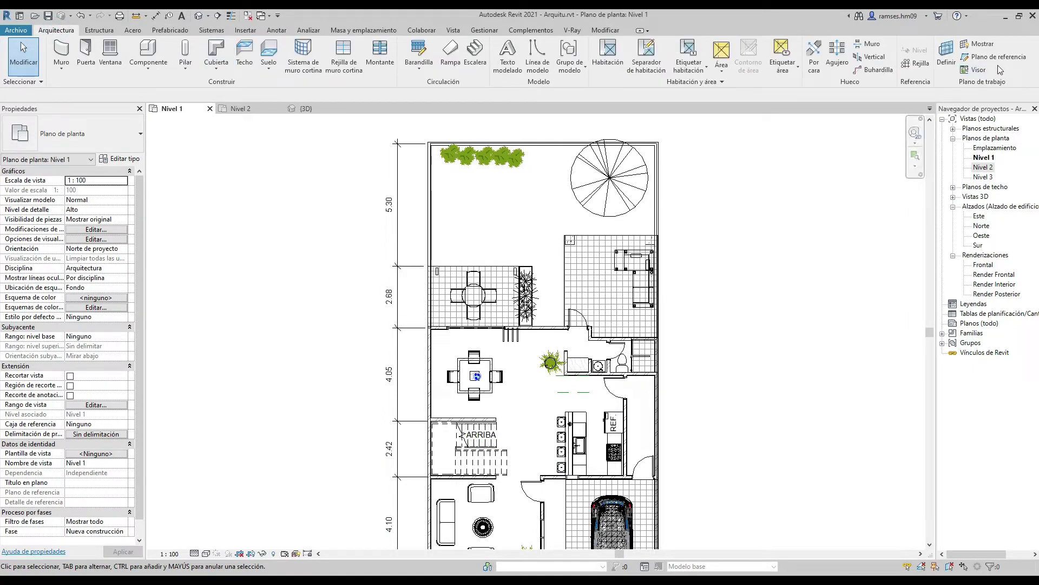
{"action": "left_click", "coordinate": [1016, 59]}
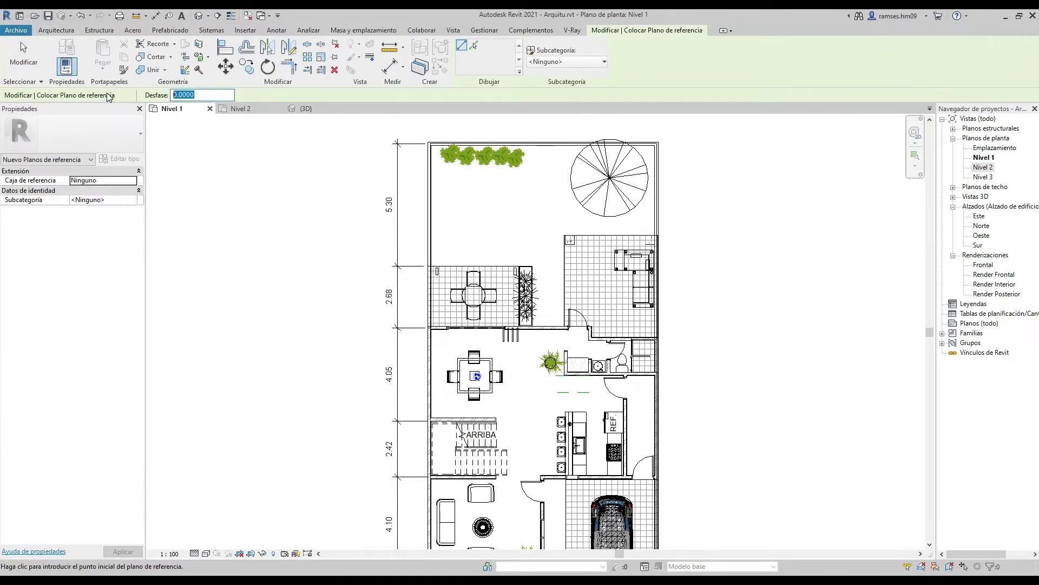
{"action": "scroll", "coordinate": [471, 379], "scroll_direction": "down", "scroll_amount": 2}
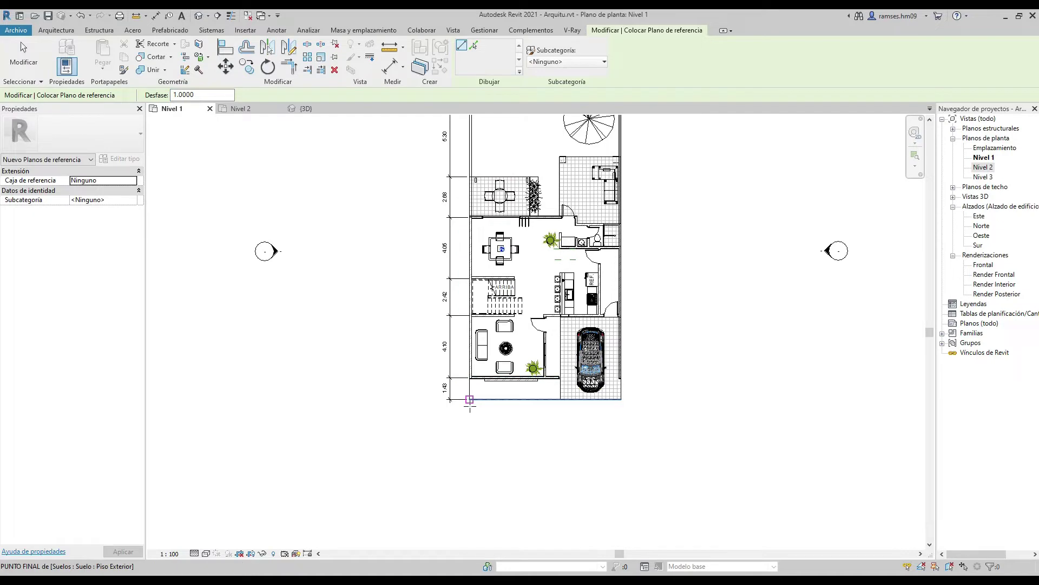
{"action": "scroll", "coordinate": [469, 394], "scroll_direction": "up", "scroll_amount": 3}
{"action": "scroll", "coordinate": [469, 393], "scroll_direction": "up", "scroll_amount": 1}
{"action": "left_click", "coordinate": [469, 394]}
{"action": "middle_click_drag", "start_coordinate": [473, 258], "coordinate": [447, 486]}
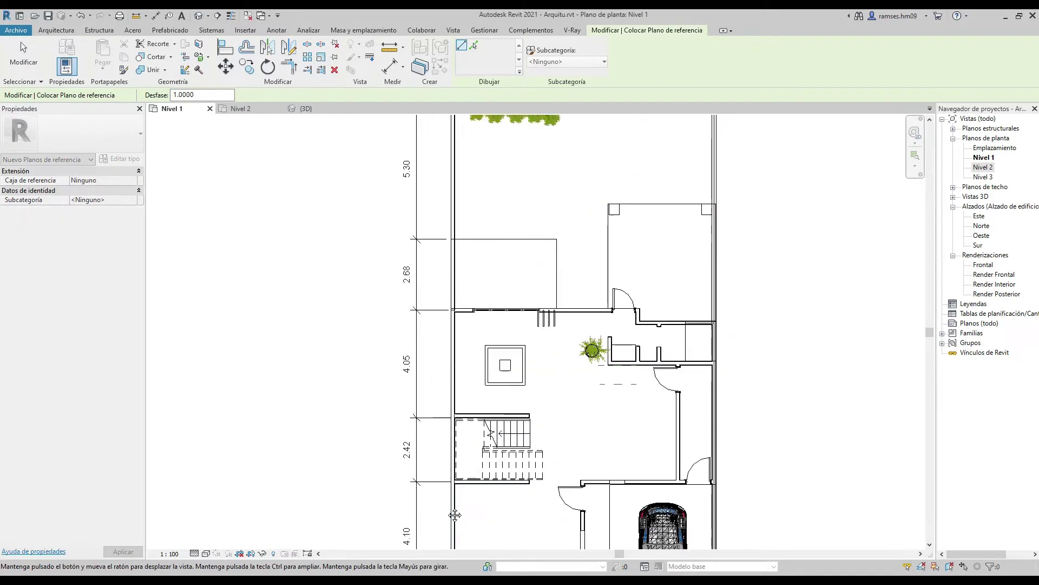
{"action": "middle_click_drag", "start_coordinate": [436, 97], "coordinate": [433, 187]}
{"action": "left_click", "coordinate": [434, 183]}
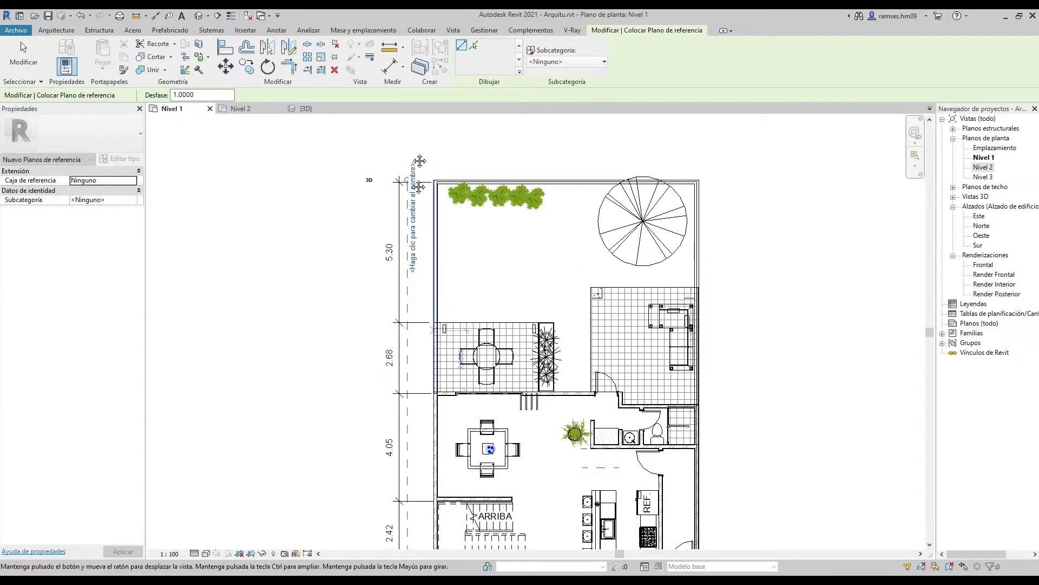
Draw a second vertical reference plane from the bottom endpoint up to the top
{"action": "middle_click_drag", "start_coordinate": [433, 379], "coordinate": [415, 173]}
{"action": "left_click", "coordinate": [389, 507]}
{"action": "middle_click_drag", "start_coordinate": [395, 130], "coordinate": [415, 388]}
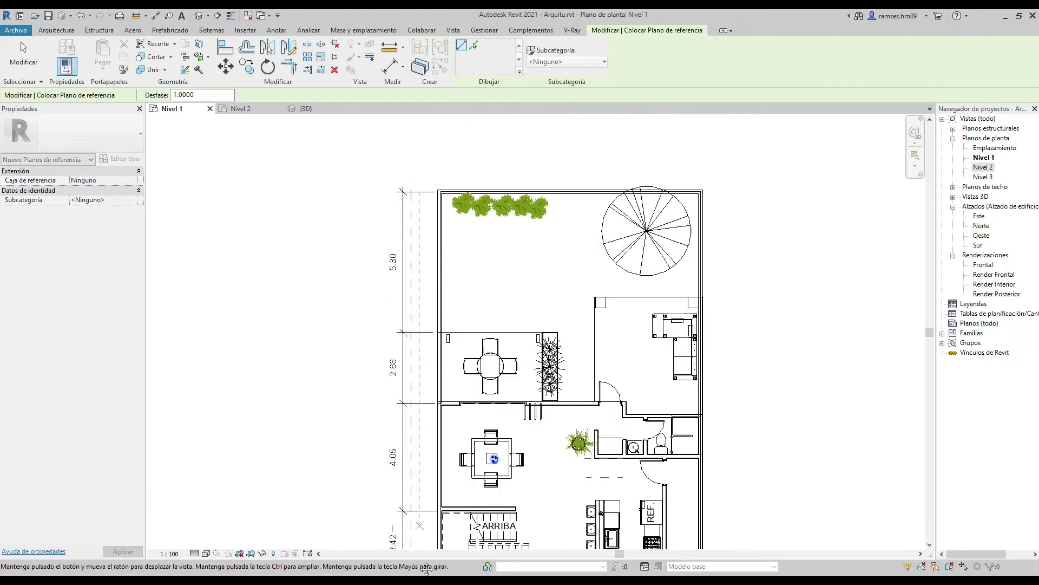
{"action": "left_click", "coordinate": [410, 229]}
{"action": "key", "text": "Escape"}
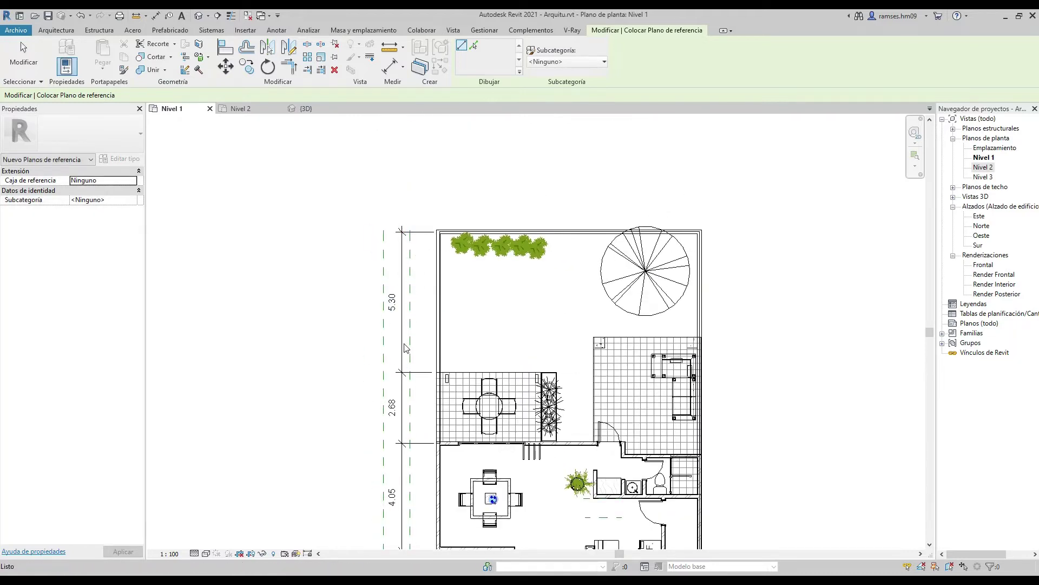
{"action": "key", "text": "Escape"}
Drag the left dimension chain's line closer to the wall
{"action": "left_click", "coordinate": [402, 344]}
{"action": "scroll", "coordinate": [402, 244], "scroll_direction": "up", "scroll_amount": 2}
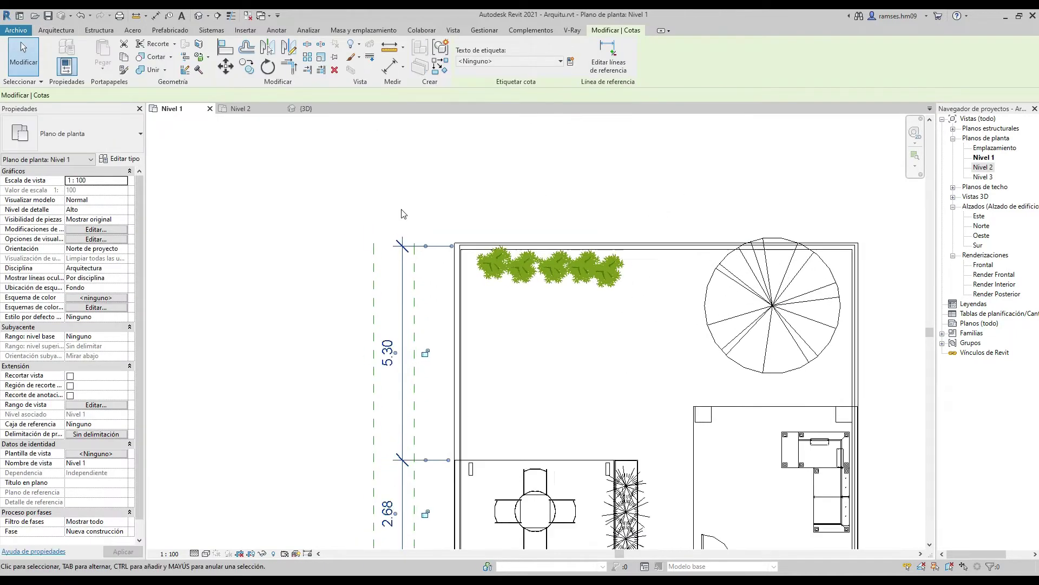
{"action": "scroll", "coordinate": [402, 244], "scroll_direction": "up", "scroll_amount": 1}
{"action": "left_click_drag", "start_coordinate": [403, 265], "coordinate": [419, 265]}
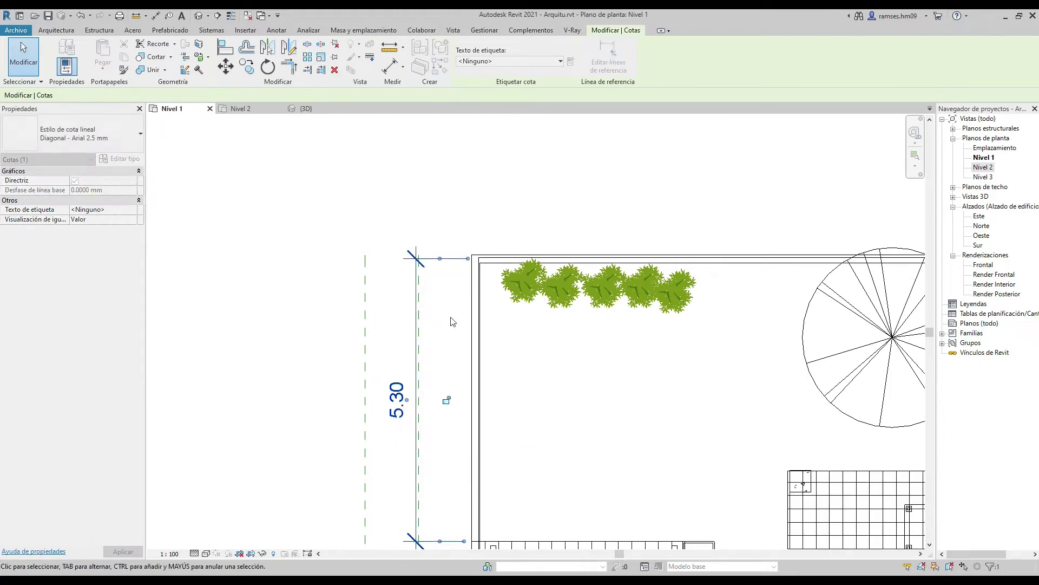
{"action": "key", "text": "Escape"}
{"action": "scroll", "coordinate": [450, 322], "scroll_direction": "down", "scroll_amount": 2}
{"action": "scroll", "coordinate": [451, 321], "scroll_direction": "down", "scroll_amount": 1}
{"action": "scroll", "coordinate": [438, 314], "scroll_direction": "down", "scroll_amount": 1}
{"action": "scroll", "coordinate": [422, 303], "scroll_direction": "down", "scroll_amount": 1}
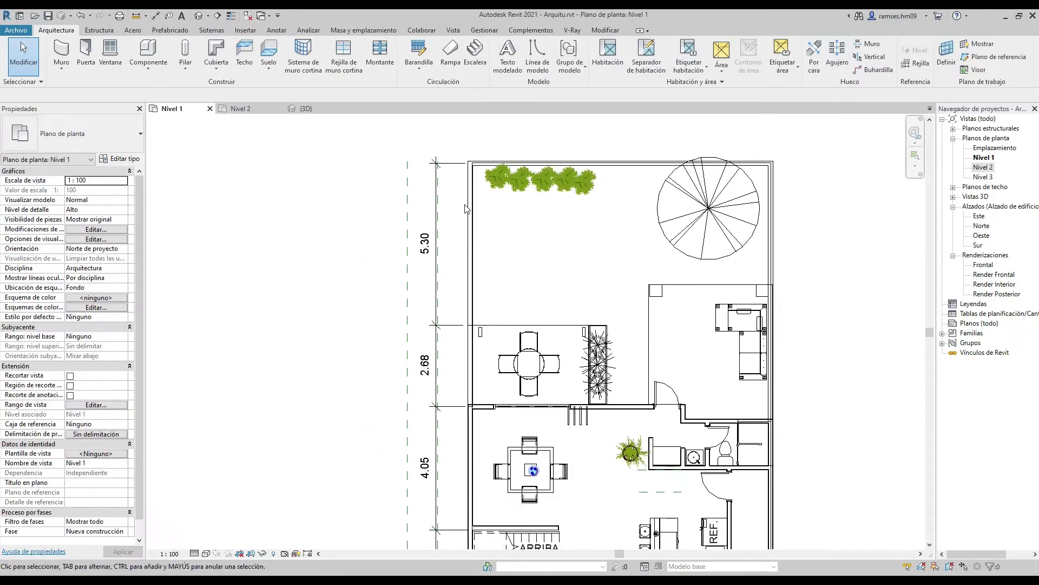
Set the left dimension's type to Convención de lectura Horizontal and Desfase de texto 0 mm
{"action": "left_click", "coordinate": [423, 248]}
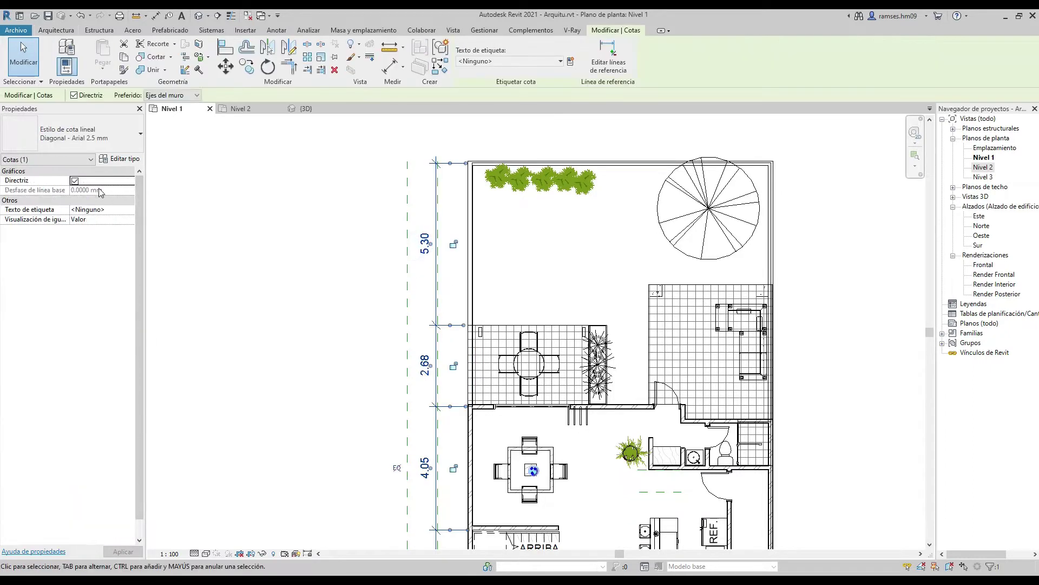
{"action": "left_click", "coordinate": [113, 161]}
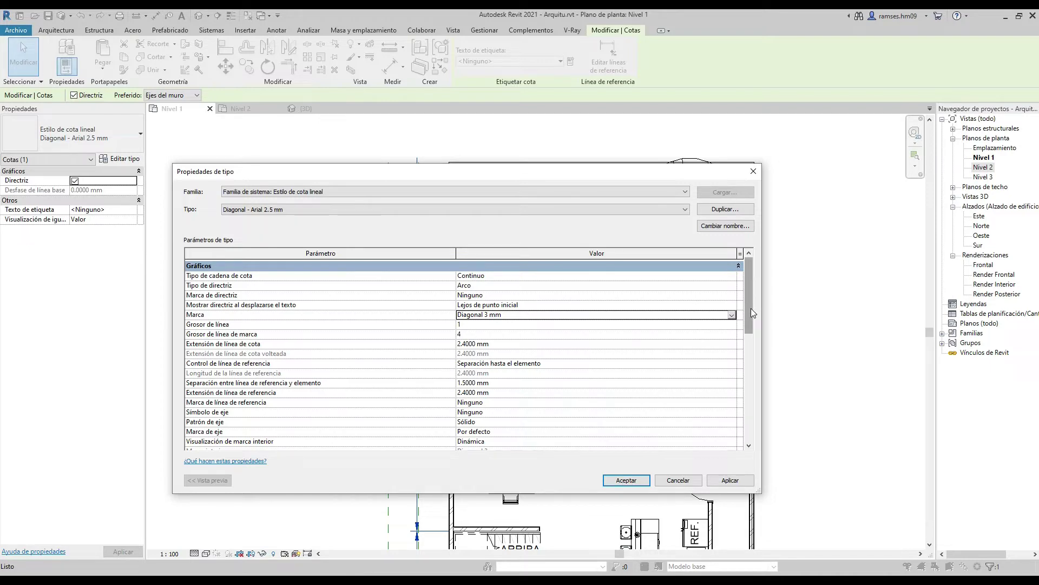
{"action": "left_click_drag", "start_coordinate": [751, 308], "coordinate": [751, 381]}
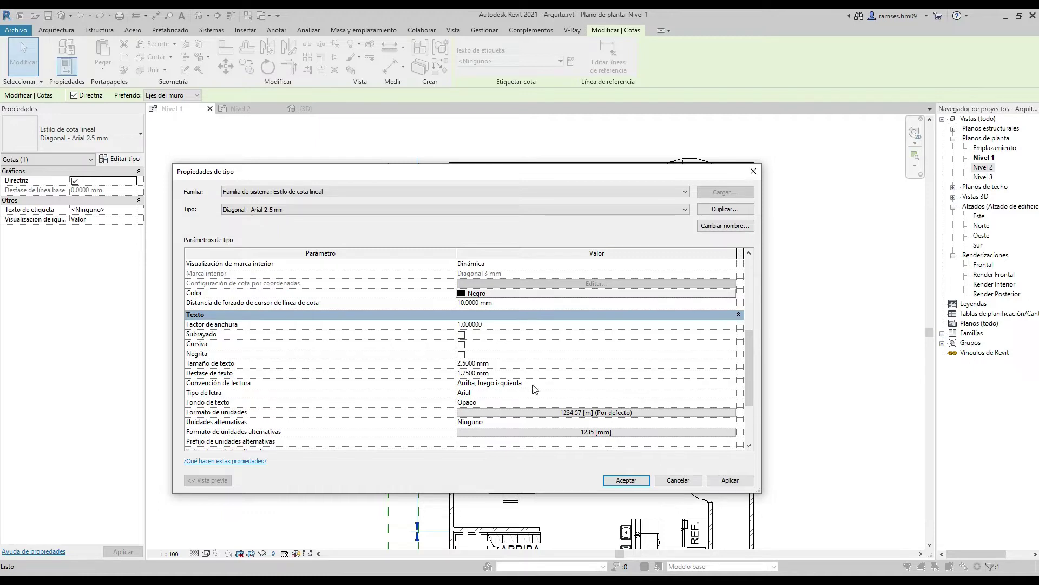
{"action": "left_click", "coordinate": [727, 383]}
{"action": "left_click", "coordinate": [469, 393]}
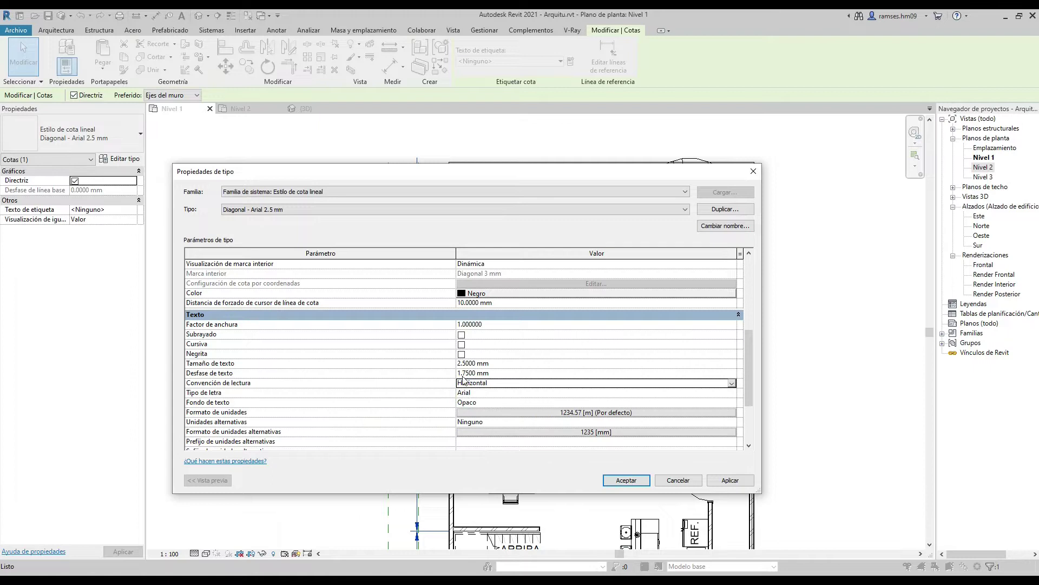
{"action": "left_click", "coordinate": [512, 367]}
{"action": "type", "text": "0"}
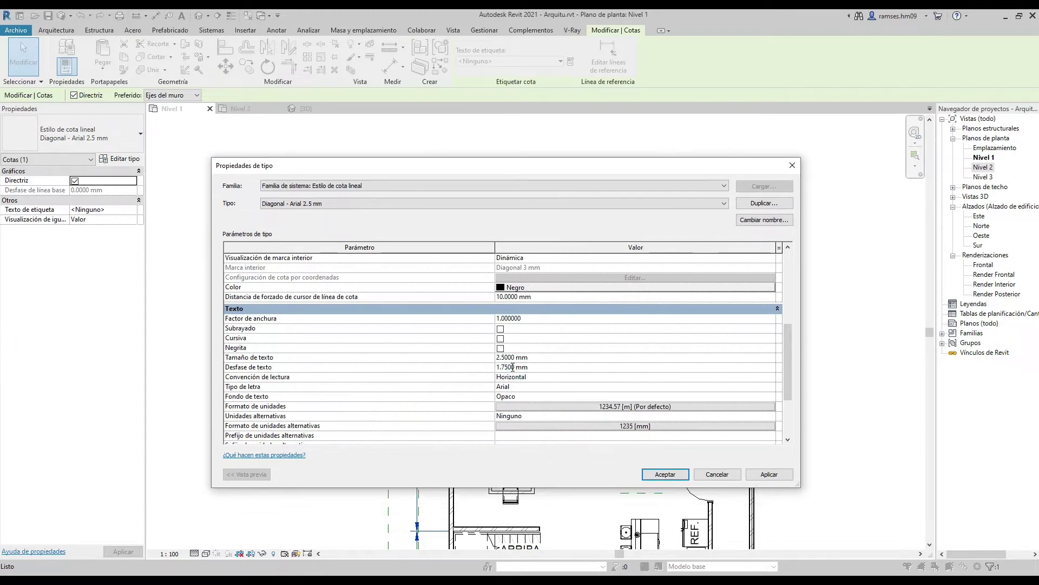
{"action": "left_click", "coordinate": [669, 474]}
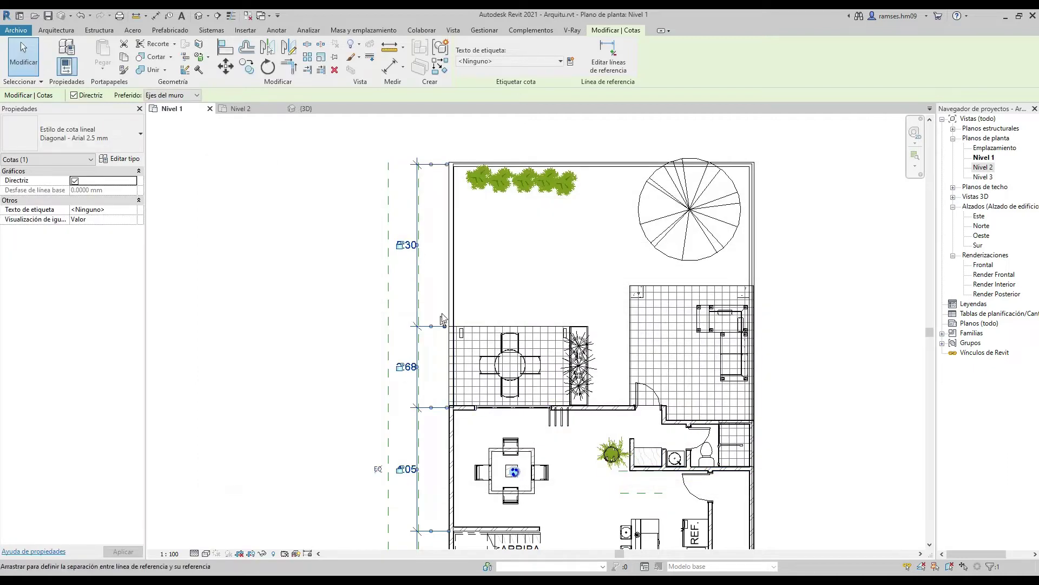
Reposition the plan and start aligned dimensioning (DI) along the top walls, then cancel the pick
{"action": "left_click", "coordinate": [433, 294]}
{"action": "middle_click_drag", "start_coordinate": [433, 294], "coordinate": [454, 160]}
{"action": "scroll", "coordinate": [490, 378], "scroll_direction": "down", "scroll_amount": 2}
{"action": "key", "text": "d"}
{"action": "key", "text": "i"}
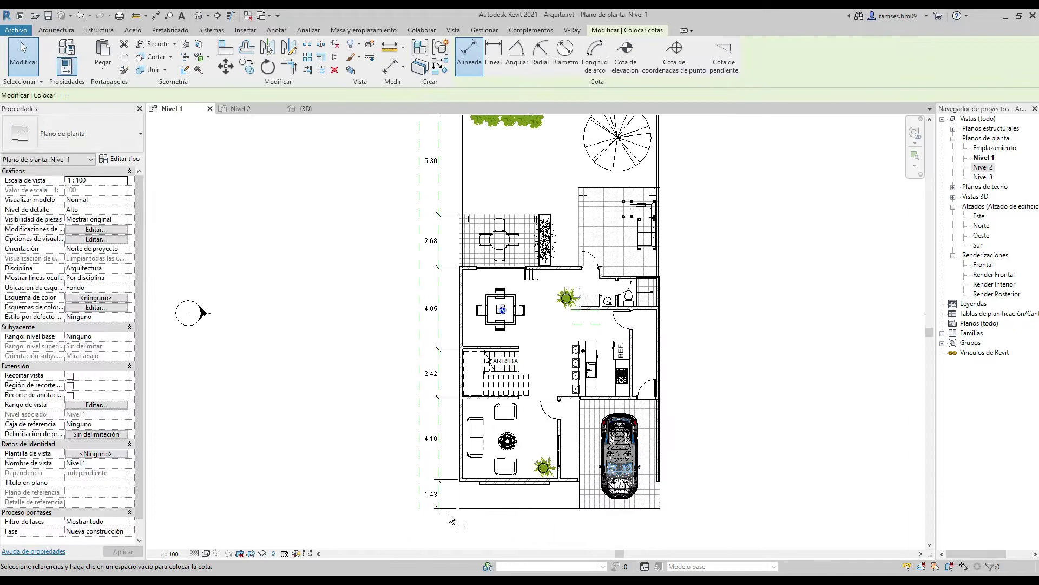
{"action": "middle_click_drag", "start_coordinate": [490, 379], "coordinate": [490, 498]}
{"action": "scroll", "coordinate": [489, 498], "scroll_direction": "up", "scroll_amount": 2}
{"action": "scroll", "coordinate": [477, 433], "scroll_direction": "down", "scroll_amount": 2}
{"action": "scroll", "coordinate": [459, 385], "scroll_direction": "up", "scroll_amount": 4}
{"action": "key", "text": "Escape"}
{"action": "key", "text": "Escape"}
{"action": "scroll", "coordinate": [459, 386], "scroll_direction": "down", "scroll_amount": 5}
Place the top 4.90, 3.60, 1.36 dimensions, the 9.86 overall and the 19.98 left overall
{"action": "key", "text": "d"}
{"action": "key", "text": "i"}
{"action": "scroll", "coordinate": [327, 249], "scroll_direction": "up", "scroll_amount": 6}
{"action": "scroll", "coordinate": [327, 249], "scroll_direction": "down", "scroll_amount": 1}
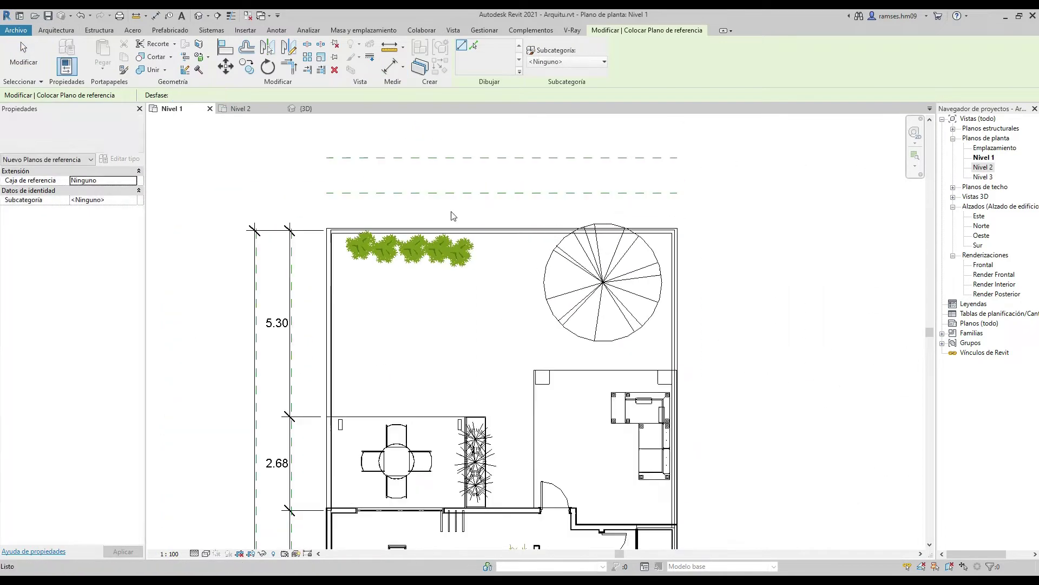
{"action": "scroll", "coordinate": [327, 249], "scroll_direction": "up", "scroll_amount": 1}
{"action": "scroll", "coordinate": [327, 249], "scroll_direction": "down", "scroll_amount": 4}
{"action": "scroll", "coordinate": [452, 302], "scroll_direction": "up", "scroll_amount": 1}
{"action": "scroll", "coordinate": [325, 232], "scroll_direction": "up", "scroll_amount": 4}
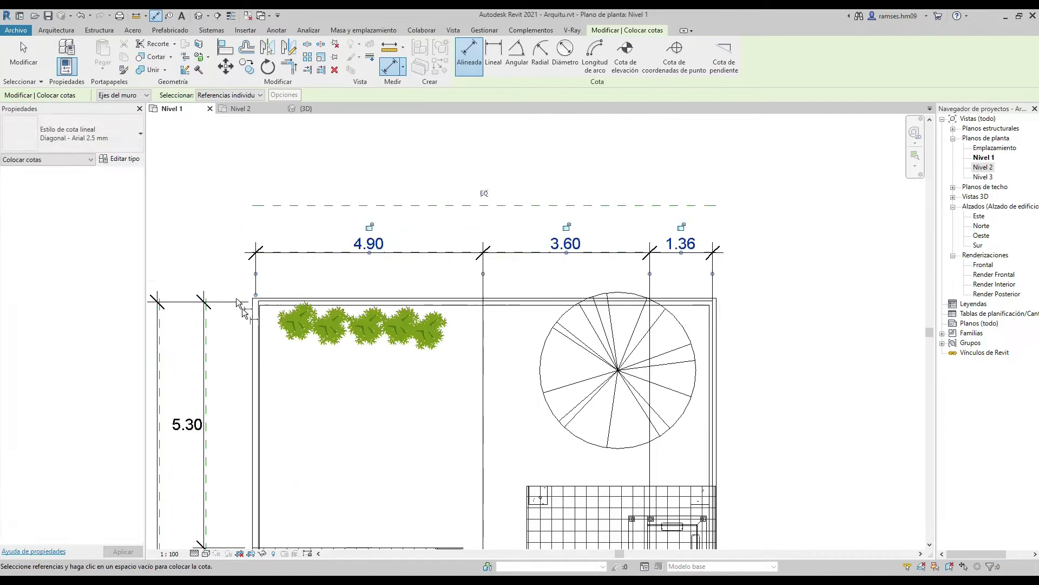
{"action": "key", "text": "Escape"}
{"action": "key", "text": "Escape"}
{"action": "scroll", "coordinate": [173, 116], "scroll_direction": "down", "scroll_amount": 4}
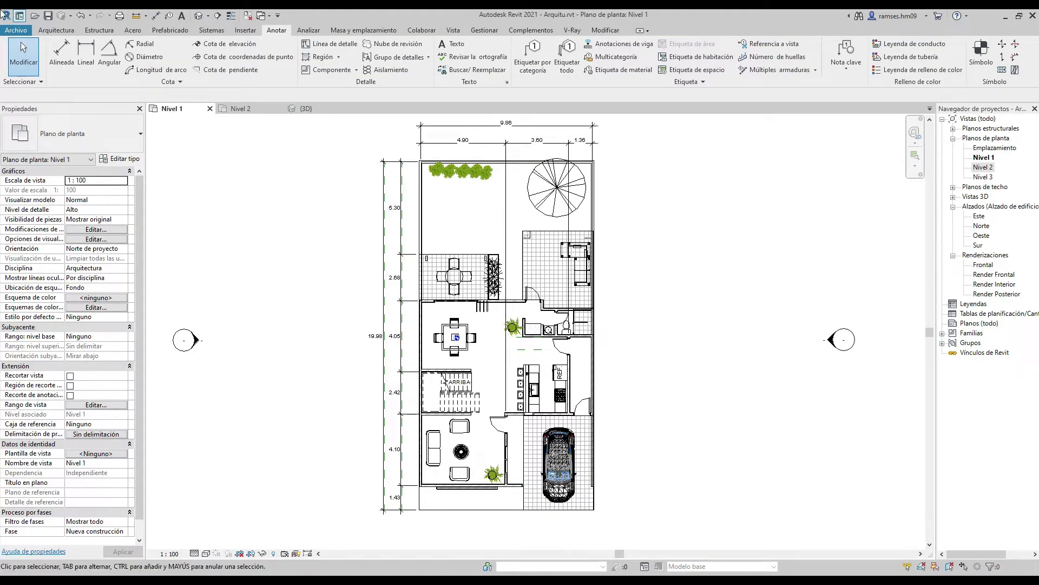
{"action": "left_click", "coordinate": [67, 32]}
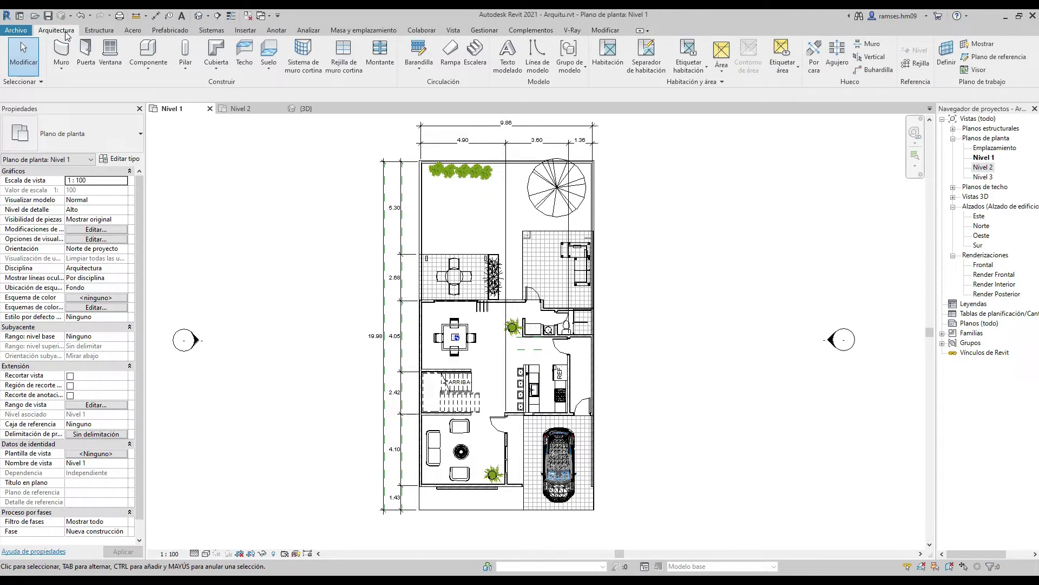
Draw the first horizontal grid line from the top-right wall corner to left of the plan
{"action": "left_click", "coordinate": [919, 63]}
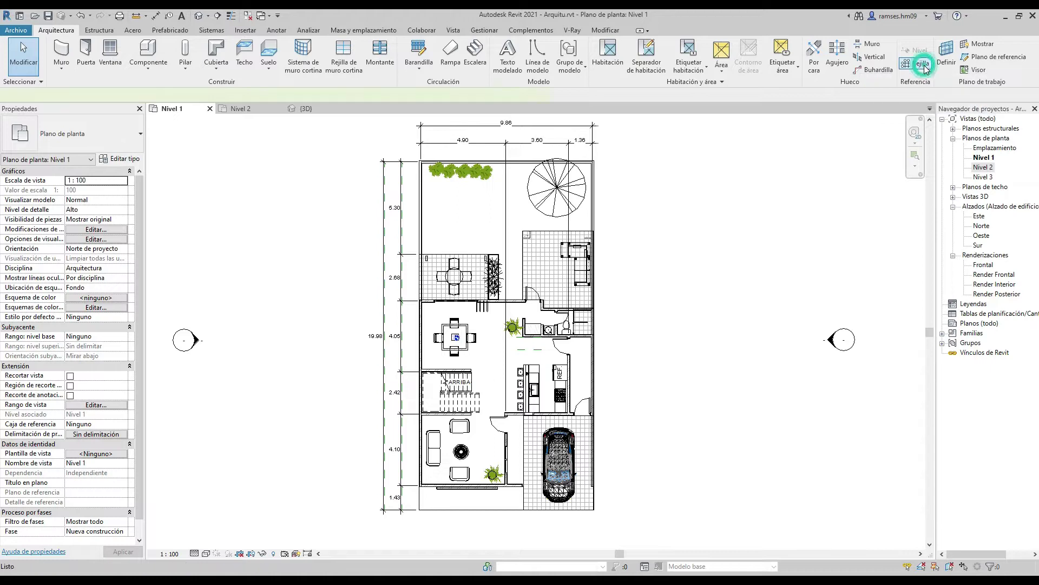
{"action": "scroll", "coordinate": [371, 297], "scroll_direction": "up", "scroll_amount": 2}
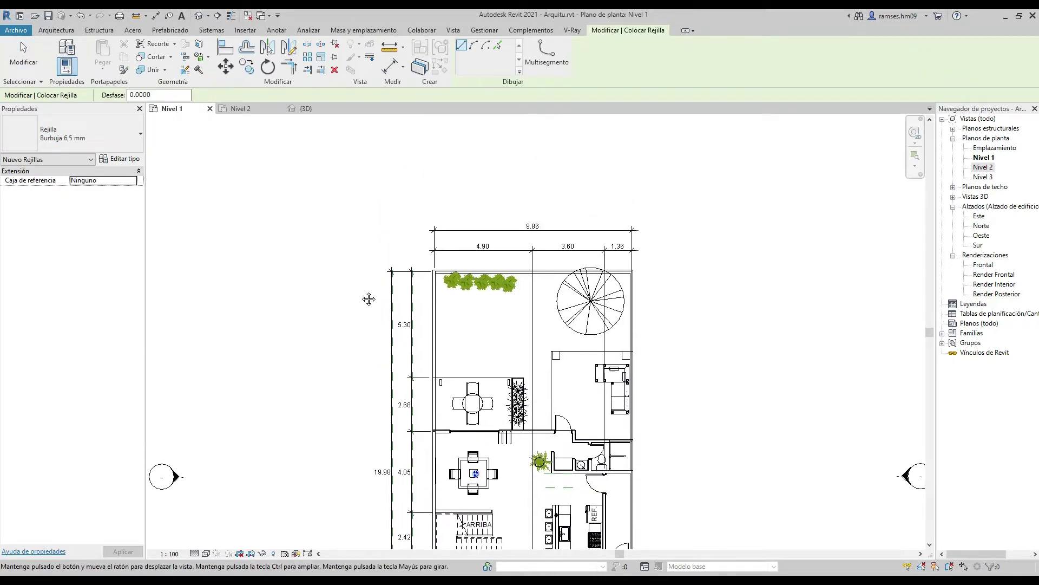
{"action": "scroll", "coordinate": [626, 274], "scroll_direction": "up", "scroll_amount": 5}
{"action": "left_click", "coordinate": [626, 274]}
{"action": "scroll", "coordinate": [368, 268], "scroll_direction": "down", "scroll_amount": 2}
{"action": "scroll", "coordinate": [433, 238], "scroll_direction": "down", "scroll_amount": 2}
{"action": "left_click", "coordinate": [408, 239]}
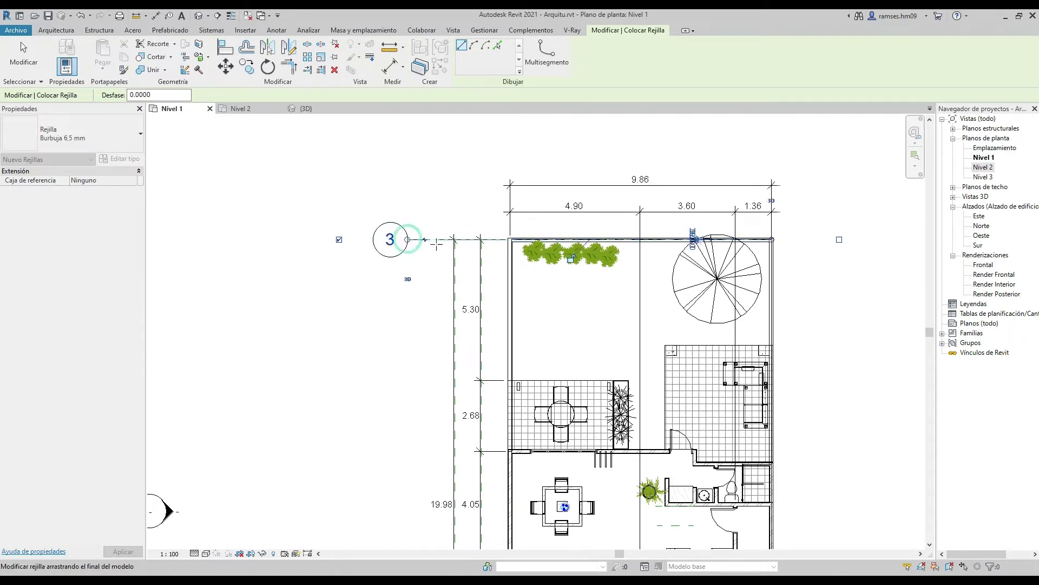
Rename the new grid line's bubble to A
{"action": "key", "text": "Escape"}
{"action": "left_click", "coordinate": [390, 239]}
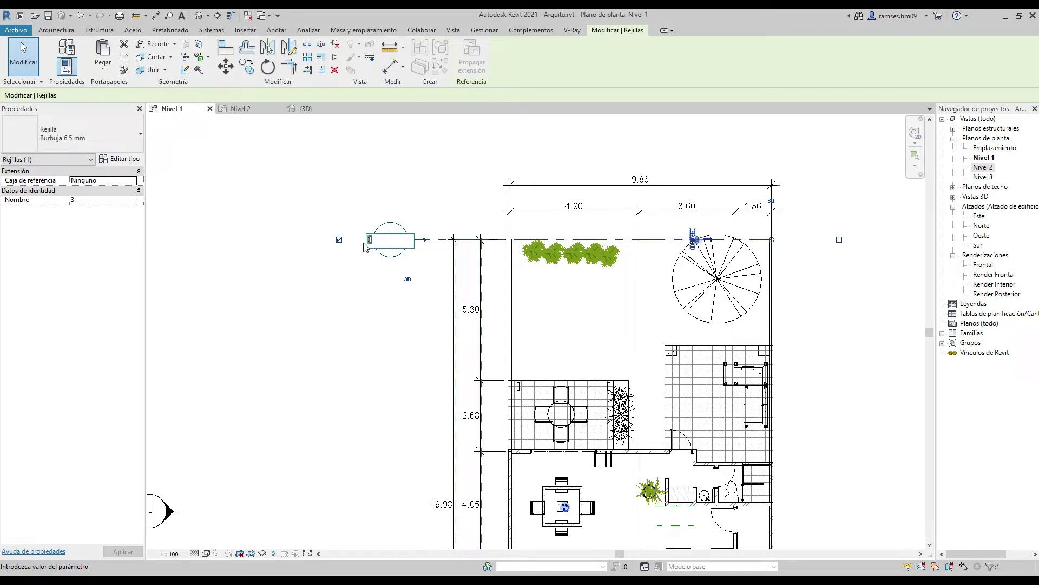
{"action": "key", "text": "Caps_Lock"}
{"action": "key", "text": "Return"}
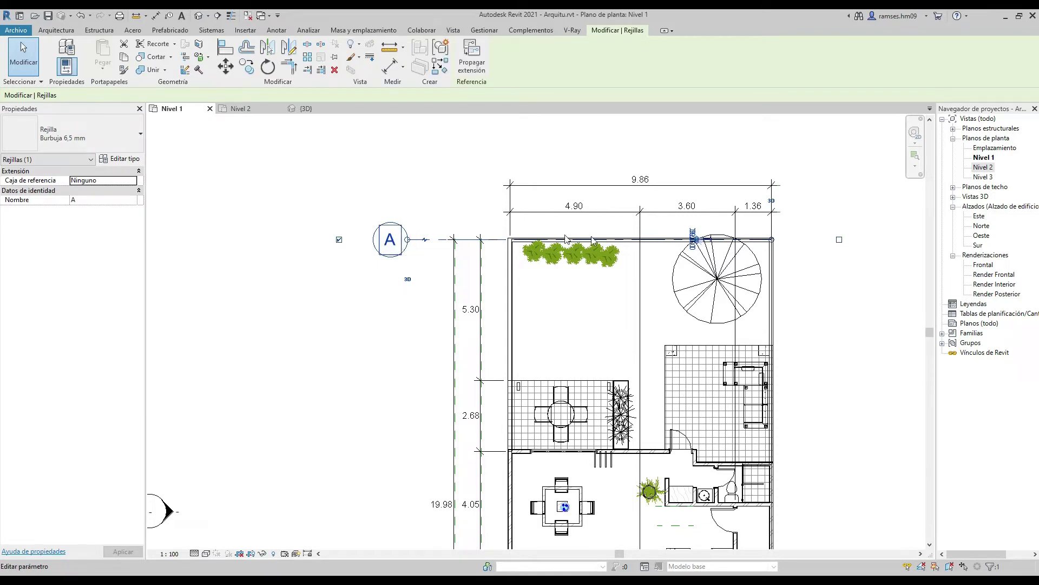
{"action": "key", "text": "Escape"}
Draw grid B from the next wall corner, aligned with grid A on the left
{"action": "key", "text": "g"}
{"action": "key", "text": "r"}
{"action": "scroll", "coordinate": [666, 451], "scroll_direction": "up", "scroll_amount": 3}
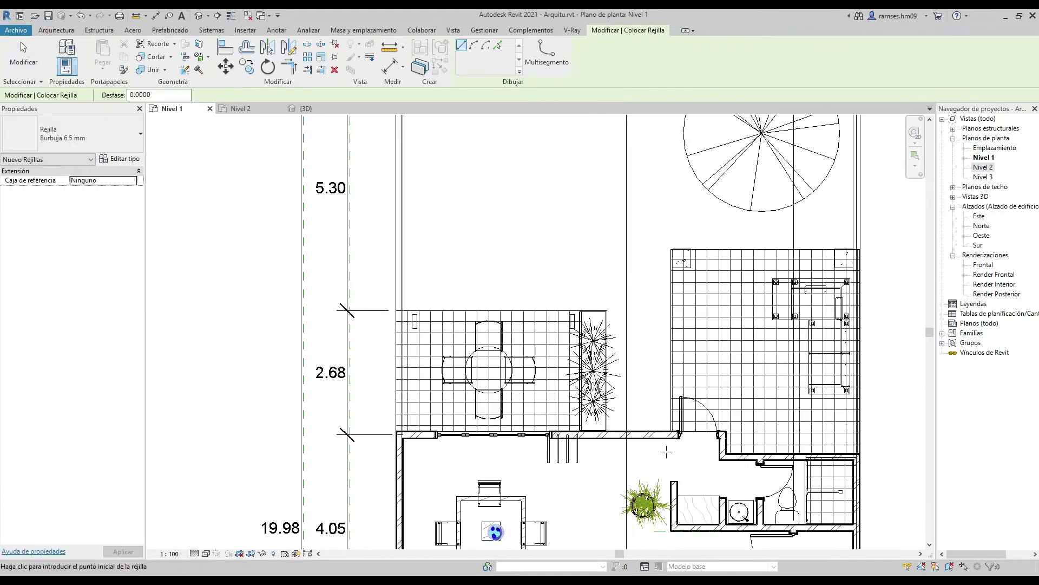
{"action": "left_click", "coordinate": [720, 433]}
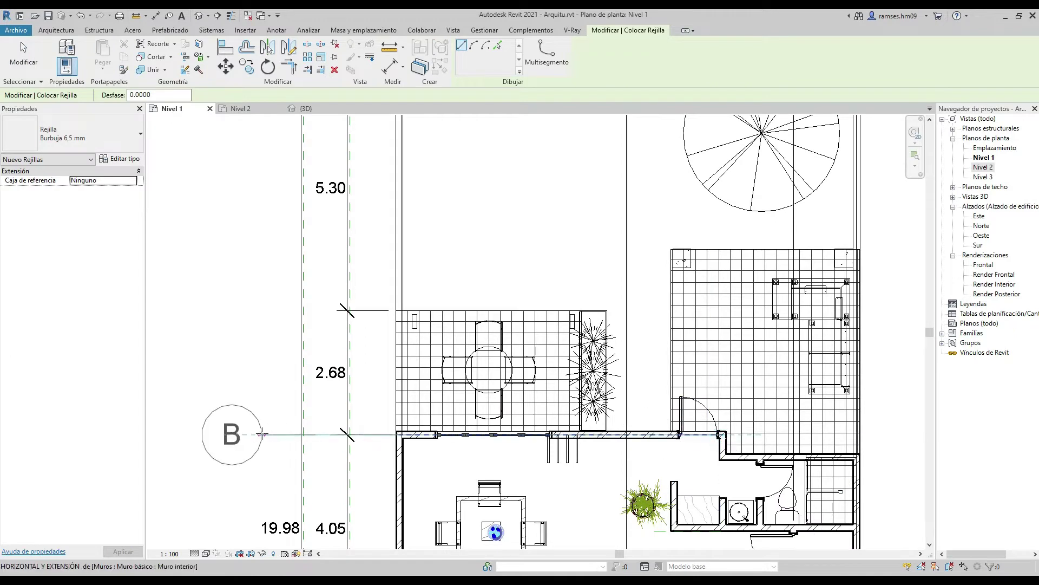
{"action": "scroll", "coordinate": [262, 434], "scroll_direction": "down", "scroll_amount": 3}
{"action": "middle_click_drag", "start_coordinate": [244, 429], "coordinate": [344, 413]}
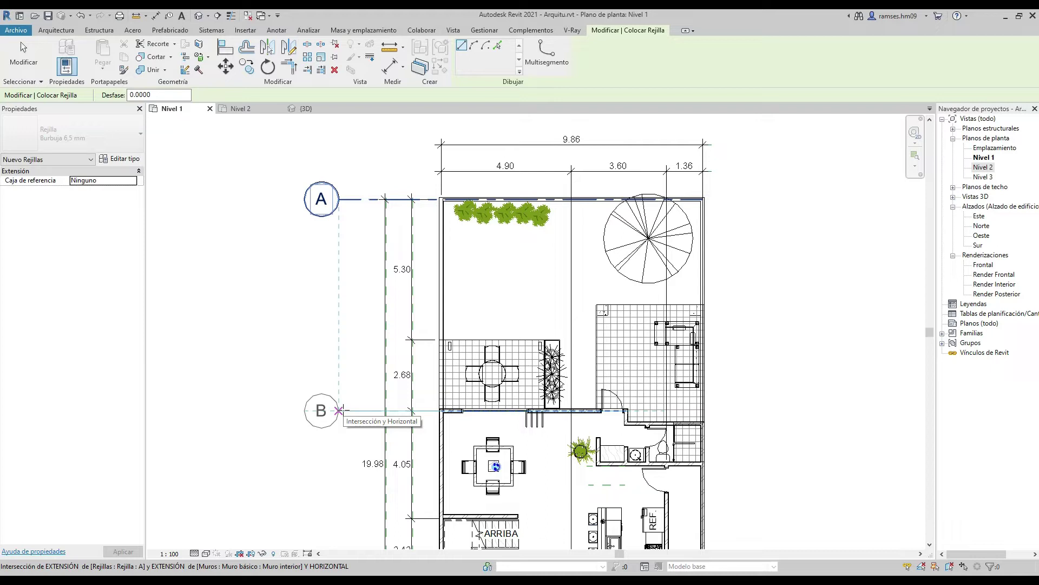
{"action": "left_click", "coordinate": [339, 410]}
Add grids C and D across the plan and bring grids B through E into view
{"action": "scroll", "coordinate": [352, 309], "scroll_direction": "down", "scroll_amount": 2}
{"action": "scroll", "coordinate": [226, 270], "scroll_direction": "up", "scroll_amount": 2}
{"action": "left_click", "coordinate": [310, 312]}
{"action": "middle_click_drag", "start_coordinate": [325, 312], "coordinate": [325, 199]}
{"action": "left_click", "coordinate": [881, 287]}
{"action": "left_click", "coordinate": [310, 286]}
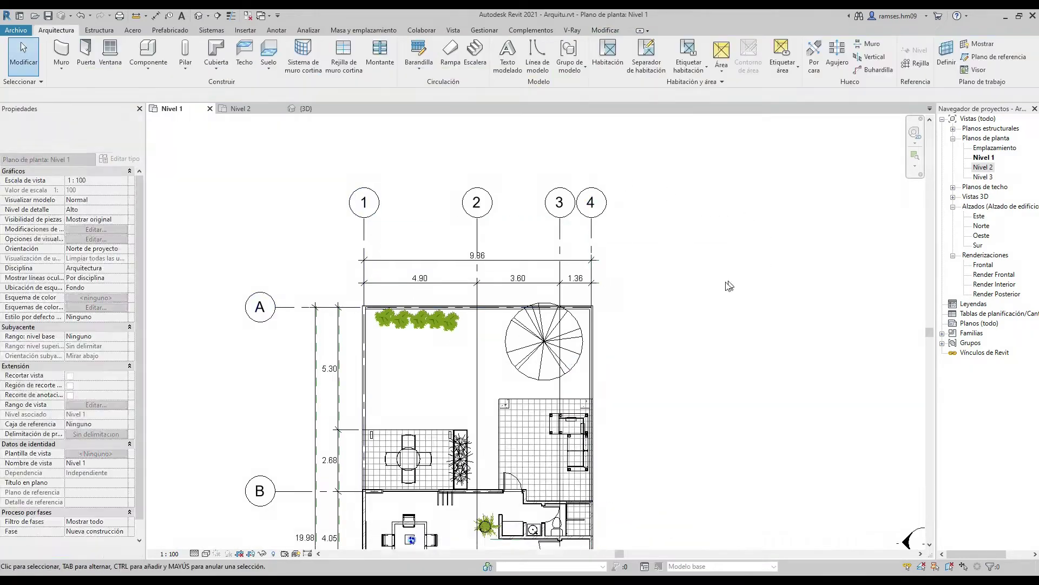
{"action": "scroll", "coordinate": [728, 285], "scroll_direction": "up", "scroll_amount": 2}
{"action": "middle_click_drag", "start_coordinate": [552, 343], "coordinate": [555, 311]}
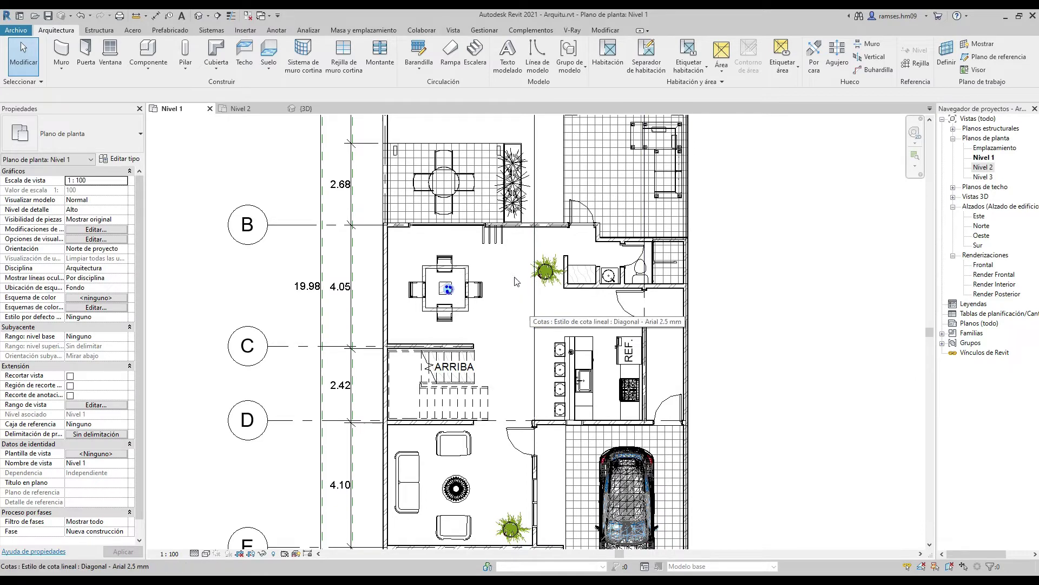
Place rooms in the Nivel 1 plan with the Room tool
{"action": "left_click", "coordinate": [607, 56]}
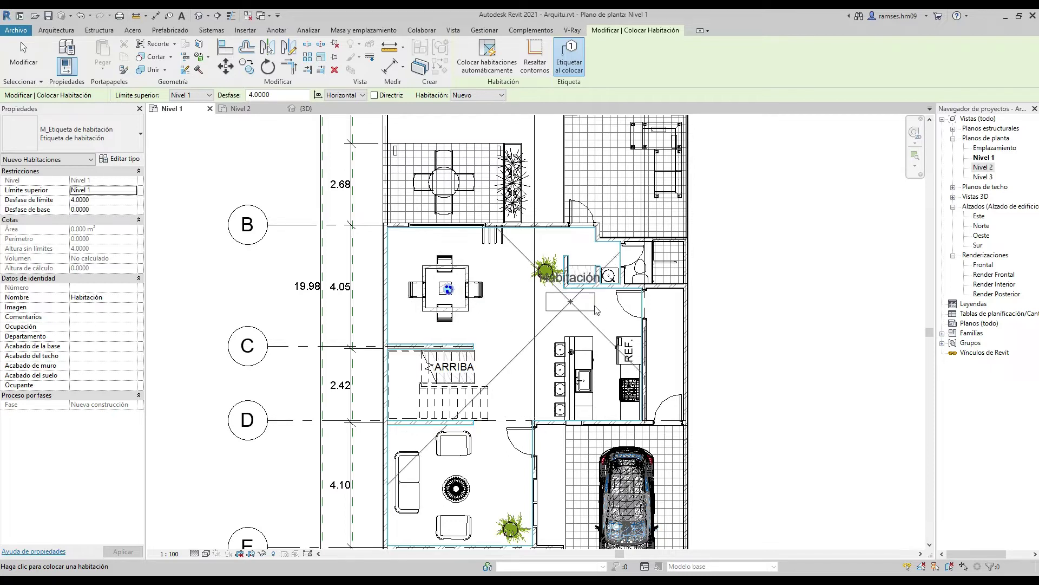
{"action": "scroll", "coordinate": [557, 270], "scroll_direction": "down", "scroll_amount": 2}
{"action": "scroll", "coordinate": [596, 298], "scroll_direction": "up", "scroll_amount": 2}
{"action": "scroll", "coordinate": [605, 304], "scroll_direction": "up", "scroll_amount": 2}
{"action": "scroll", "coordinate": [605, 304], "scroll_direction": "up", "scroll_amount": 1}
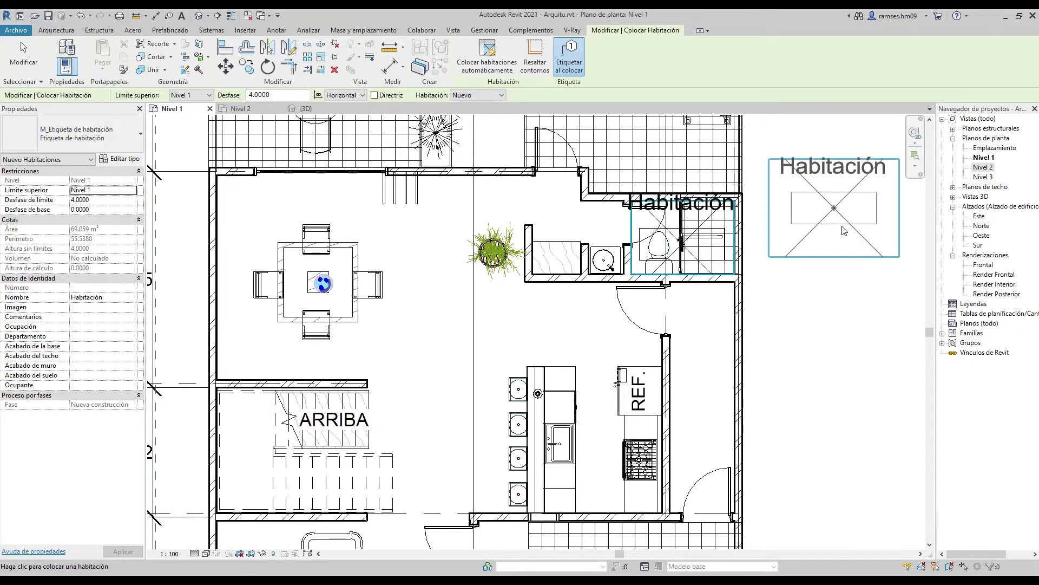
{"action": "key", "text": "Escape"}
Retag the bathroom as 'Baño', clear its name label, and zoom out over the plan
{"action": "double_click", "coordinate": [682, 245]}
{"action": "type", "text": "Baño"}
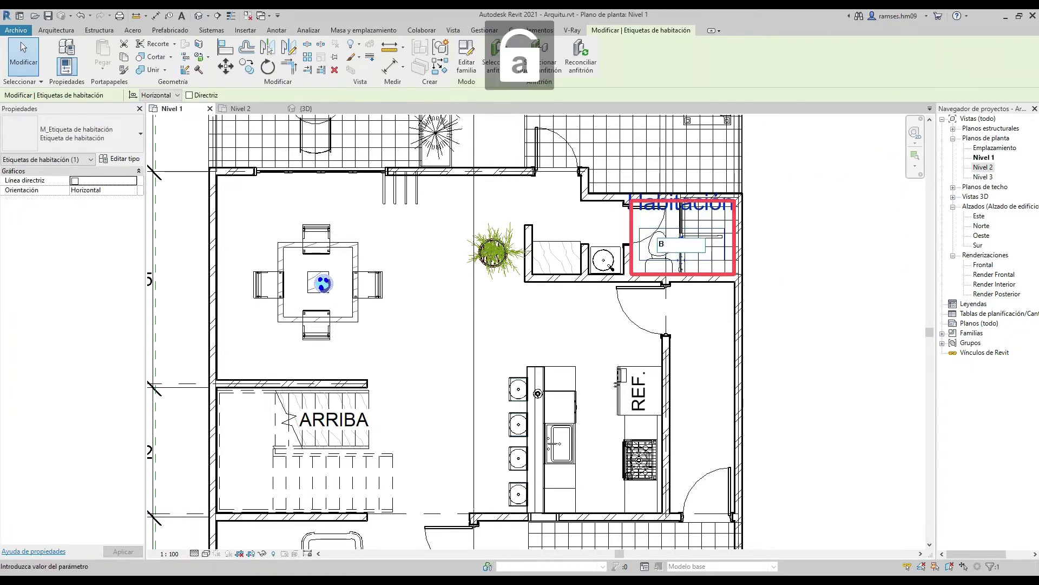
{"action": "key", "text": "Return"}
{"action": "left_click", "coordinate": [675, 209]}
{"action": "key", "text": "Return"}
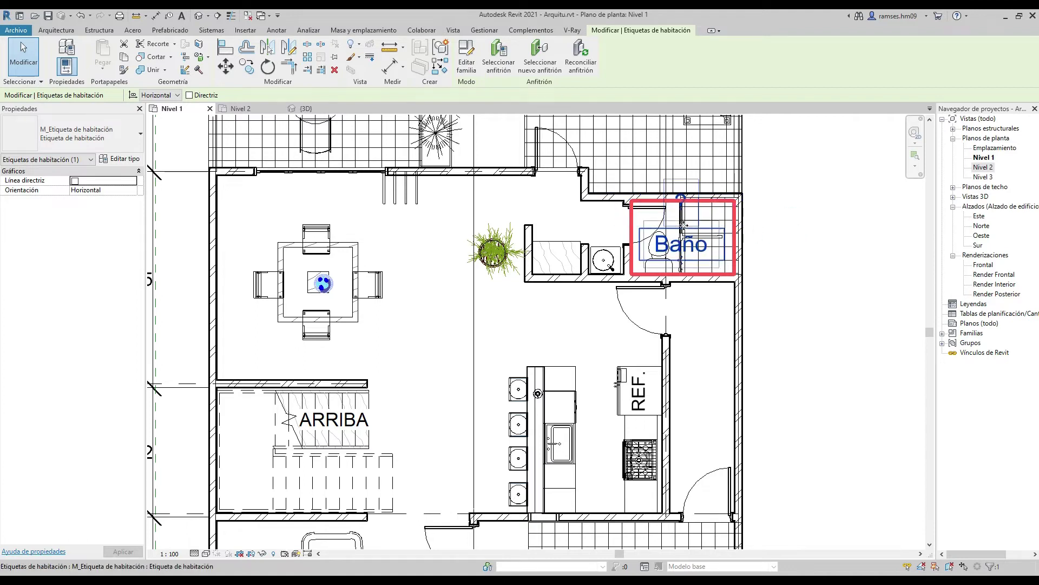
{"action": "left_click", "coordinate": [777, 220]}
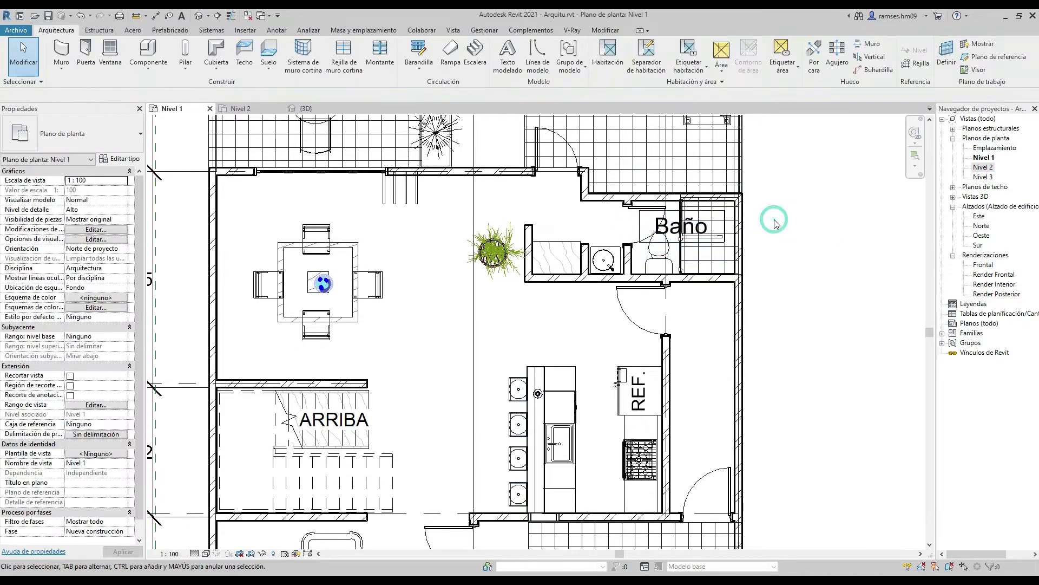
{"action": "scroll", "coordinate": [794, 258], "scroll_direction": "down", "scroll_amount": 1}
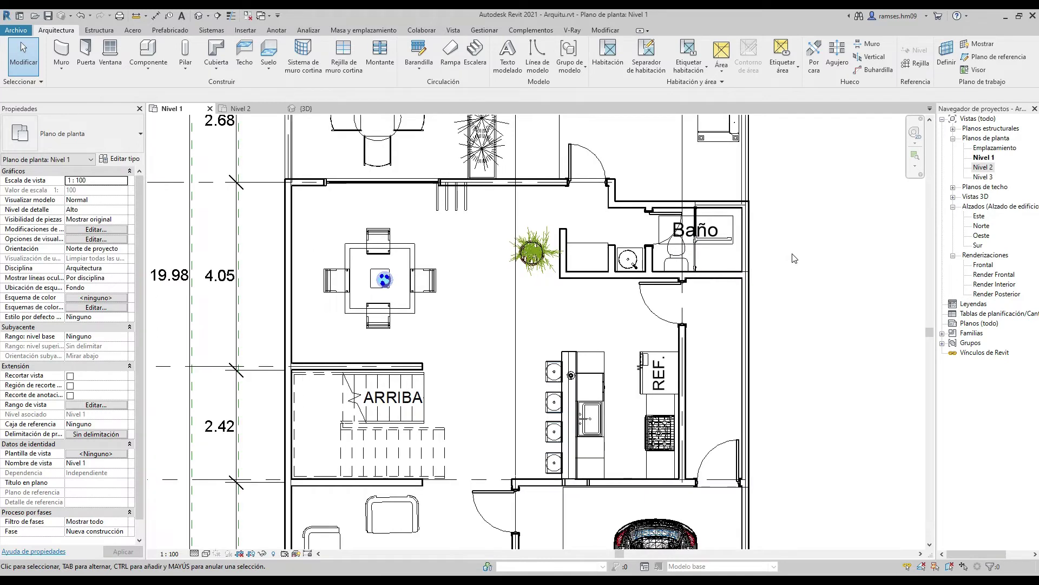
{"action": "scroll", "coordinate": [794, 258], "scroll_direction": "down", "scroll_amount": 1}
{"action": "scroll", "coordinate": [602, 302], "scroll_direction": "up", "scroll_amount": 1}
{"action": "scroll", "coordinate": [679, 153], "scroll_direction": "down", "scroll_amount": 1}
{"action": "scroll", "coordinate": [539, 293], "scroll_direction": "down", "scroll_amount": 1}
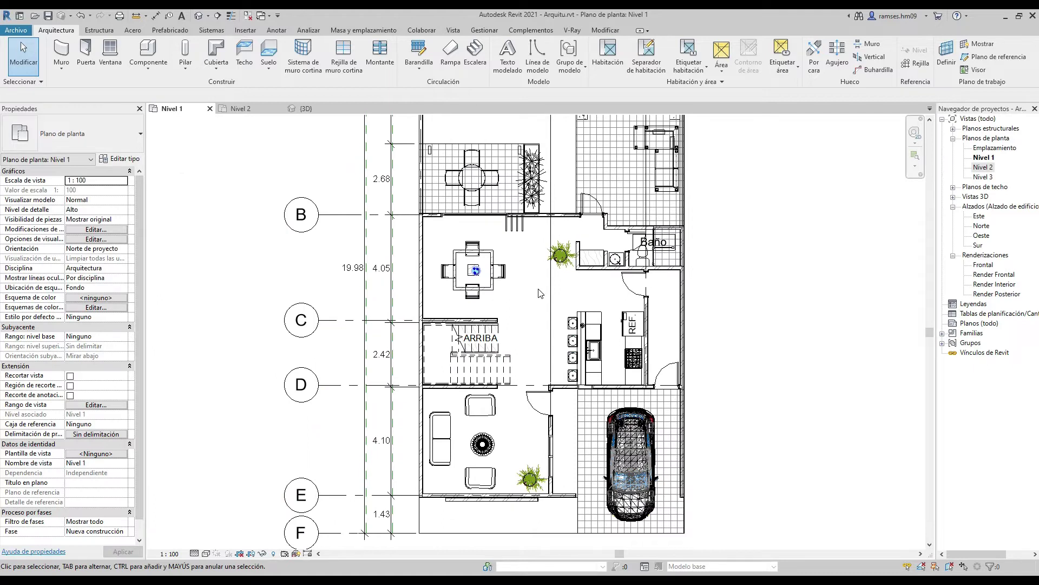
Draw a room separation line dividing the dining area from the kitchen
{"action": "left_click", "coordinate": [643, 54]}
{"action": "scroll", "coordinate": [578, 303], "scroll_direction": "up", "scroll_amount": 3}
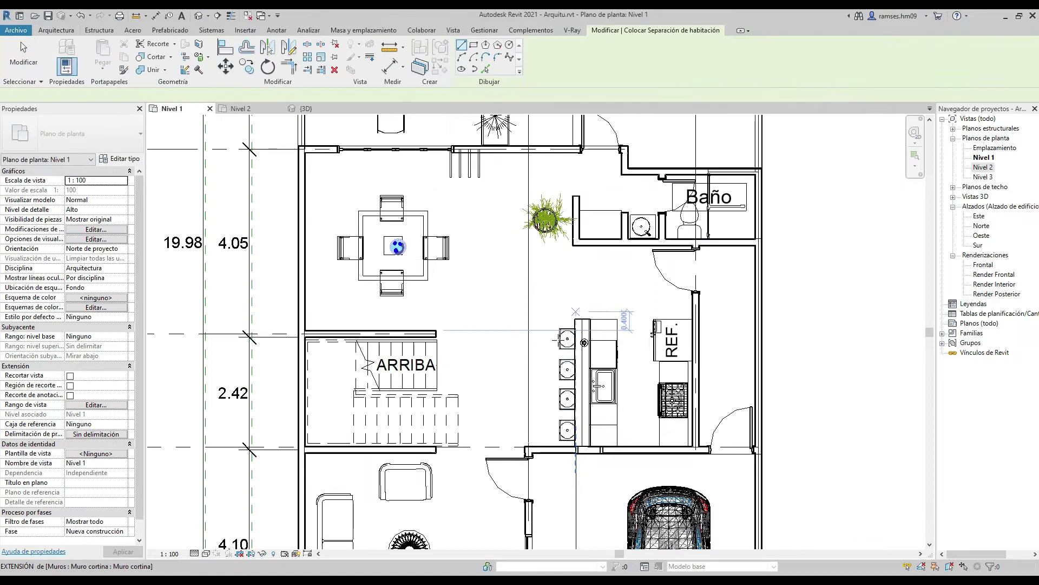
{"action": "left_click", "coordinate": [528, 449]}
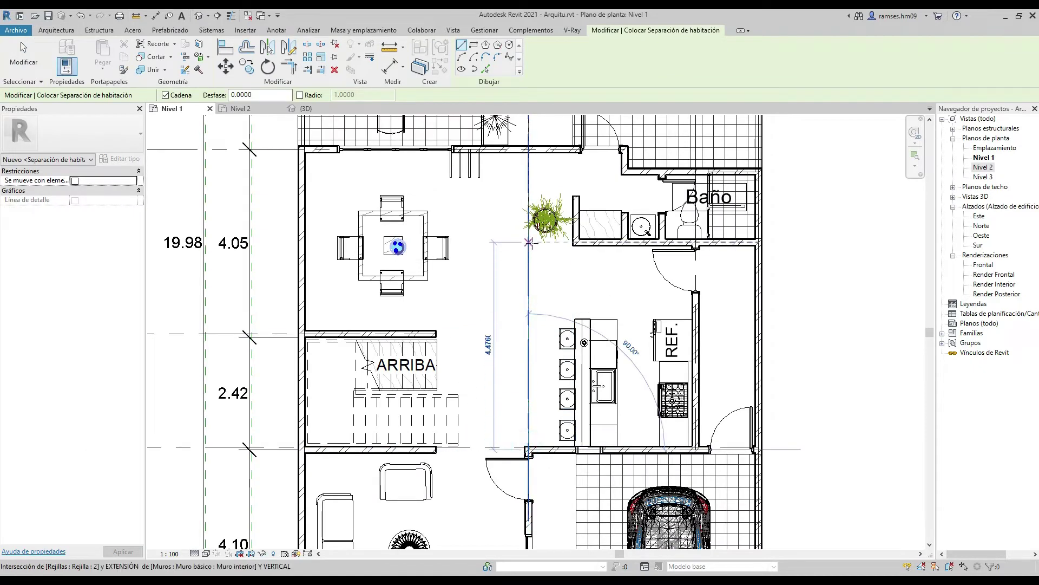
{"action": "left_click", "coordinate": [528, 241]}
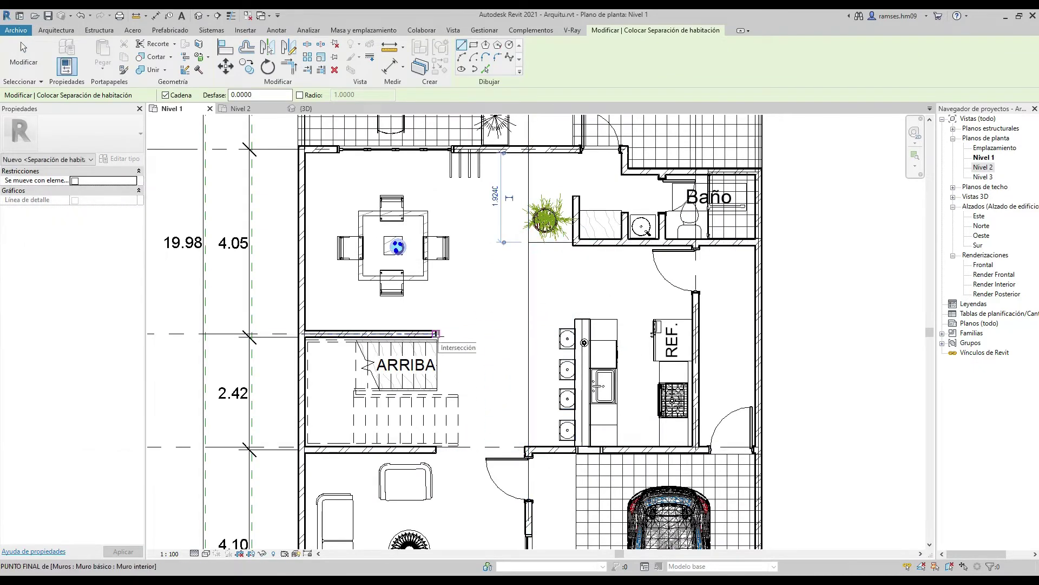
{"action": "middle_click_drag", "start_coordinate": [502, 348], "coordinate": [521, 224]}
{"action": "middle_click_drag", "start_coordinate": [548, 324], "coordinate": [534, 491]}
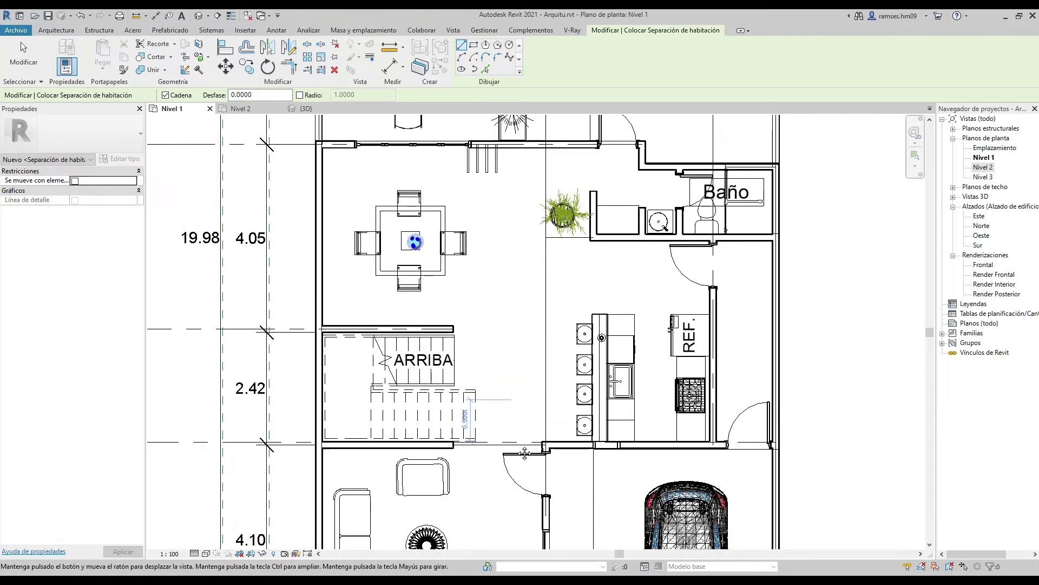
{"action": "key", "text": "Escape"}
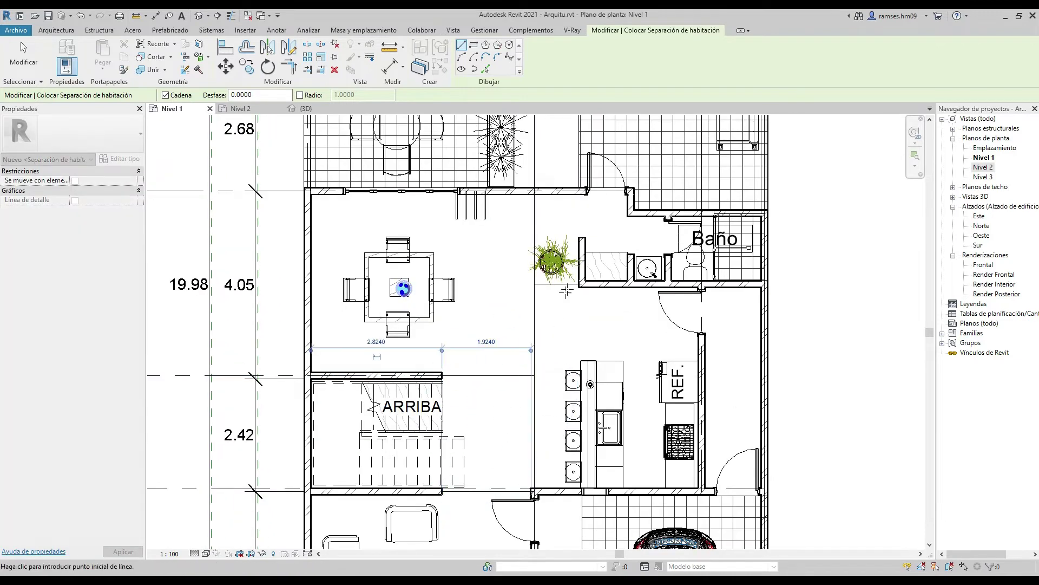
{"action": "scroll", "coordinate": [536, 330], "scroll_direction": "down", "scroll_amount": 1}
Place a room in the dining area (Comedor) with the Room (RM) tool
{"action": "key", "text": "r"}
{"action": "key", "text": "m"}
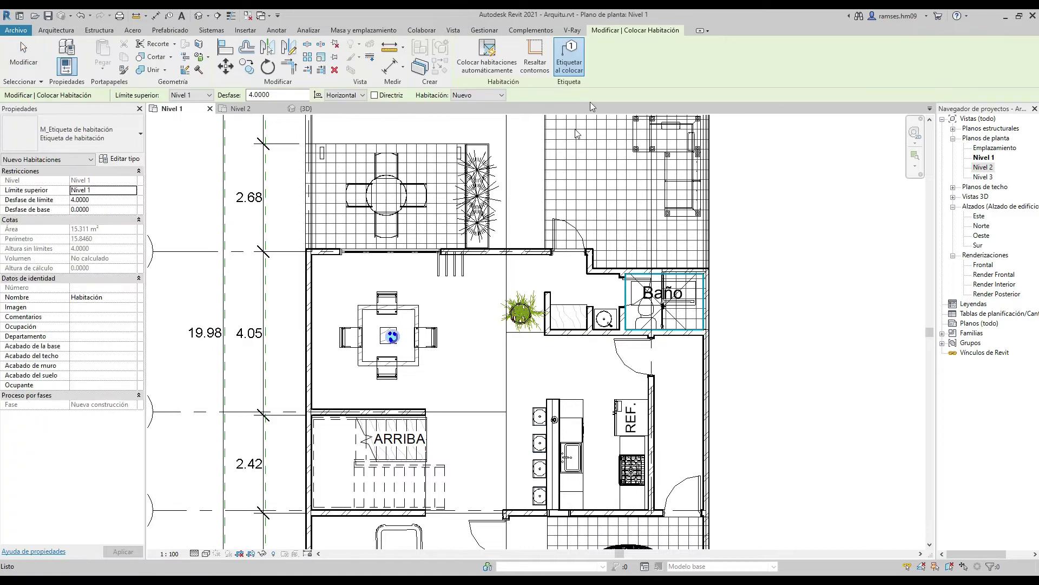
{"action": "left_click", "coordinate": [431, 304]}
{"action": "key", "text": "Escape"}
{"action": "scroll", "coordinate": [505, 398], "scroll_direction": "up", "scroll_amount": 1}
{"action": "scroll", "coordinate": [505, 398], "scroll_direction": "down", "scroll_amount": 1}
Place a room in the kitchen and name it Cocina
{"action": "key", "text": "r"}
{"action": "key", "text": "m"}
{"action": "left_click", "coordinate": [582, 279]}
{"action": "key", "text": "Escape"}
{"action": "double_click", "coordinate": [583, 265]}
{"action": "type", "text": "Cocina"}
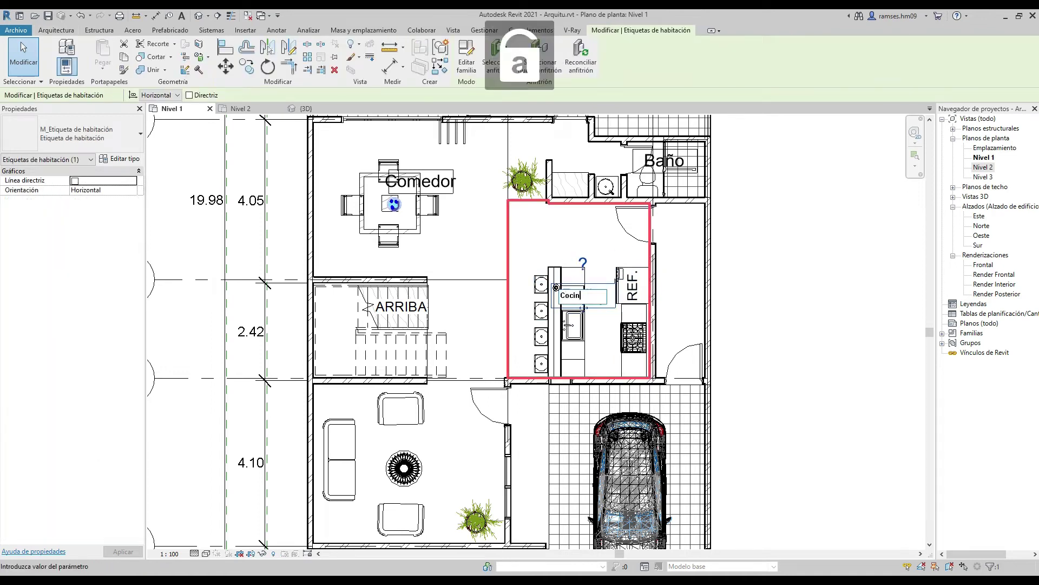
{"action": "key", "text": "Return"}
Place a room in the living room and name it Sala
{"action": "middle_click_drag", "start_coordinate": [767, 319], "coordinate": [799, 246]}
{"action": "key", "text": "r"}
{"action": "key", "text": "m"}
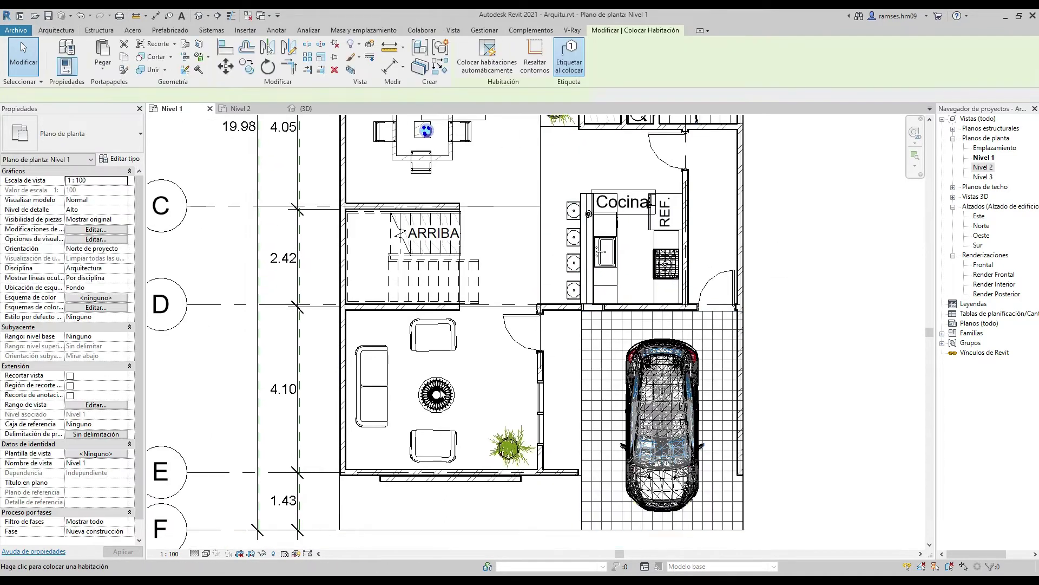
{"action": "left_click", "coordinate": [441, 379]}
{"action": "key", "text": "Escape"}
{"action": "double_click", "coordinate": [474, 390]}
{"action": "type", "text": "Sala"}
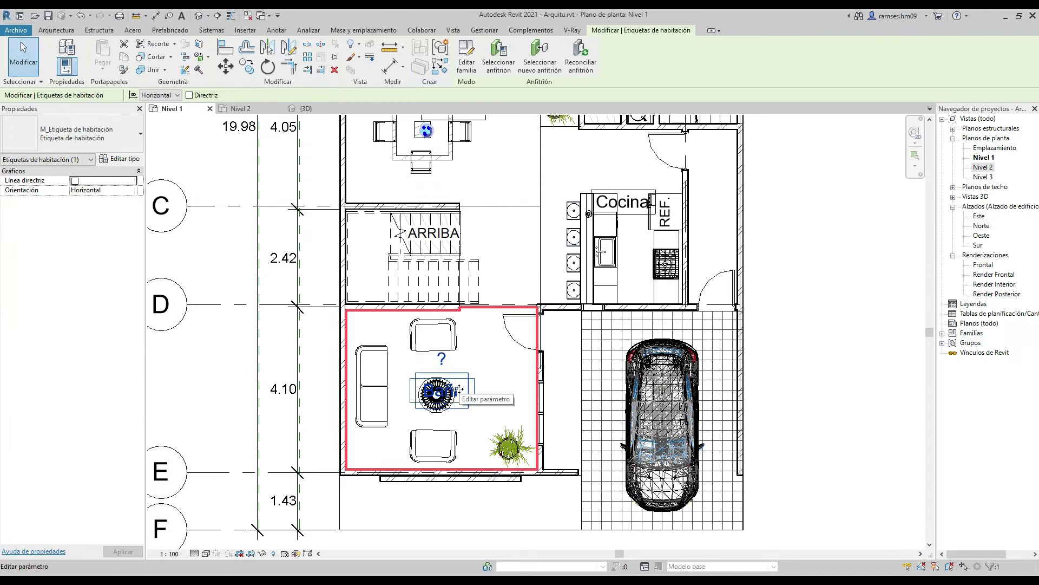
{"action": "key", "text": "Return"}
Place rooms in the hall and stair area and name the hall Vestibulo
{"action": "key", "text": "Escape"}
{"action": "scroll", "coordinate": [791, 373], "scroll_direction": "down", "scroll_amount": 1}
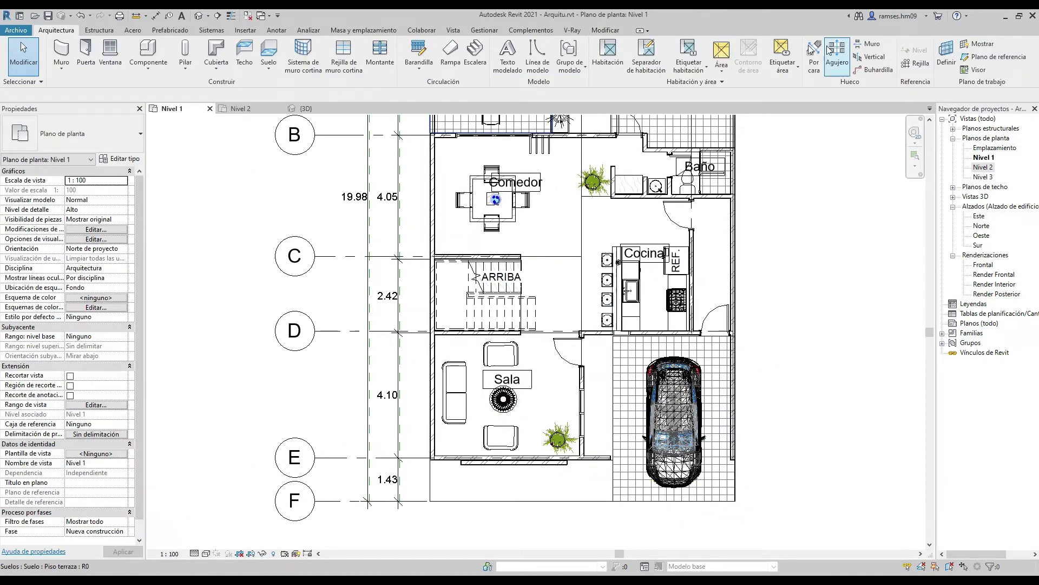
{"action": "key", "text": "r"}
{"action": "key", "text": "m"}
{"action": "scroll", "coordinate": [595, 325], "scroll_direction": "up", "scroll_amount": 2}
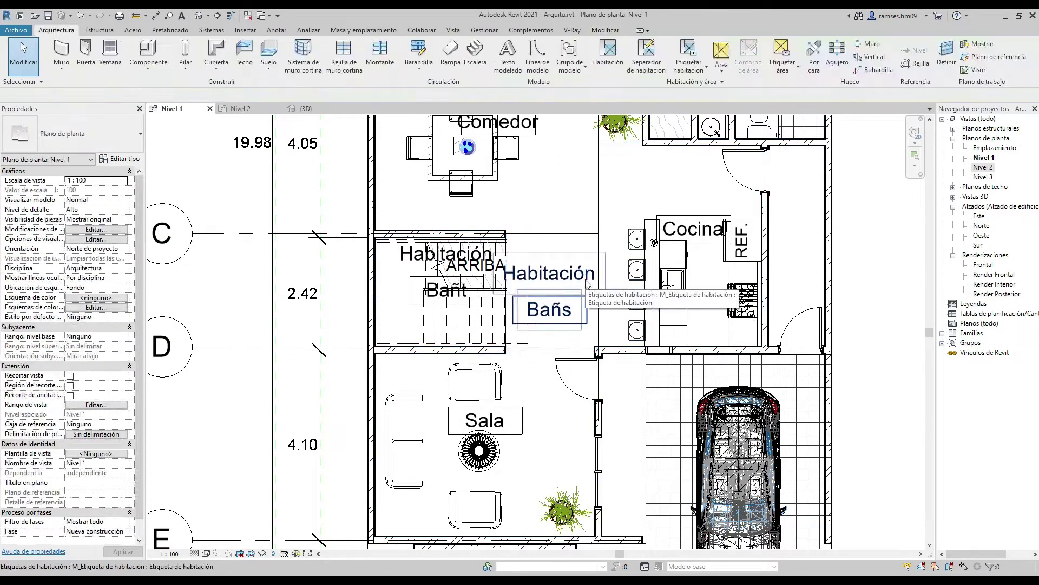
{"action": "double_click", "coordinate": [549, 311]}
{"action": "type", "text": "Vestibulo"}
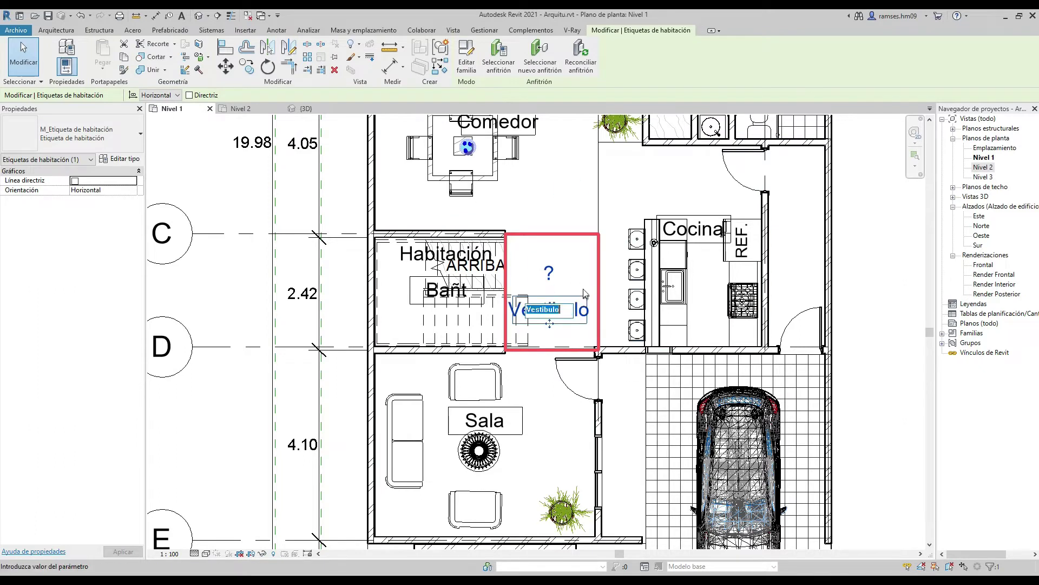
{"action": "key", "text": "Return"}
Name the stair room Escalera
{"action": "double_click", "coordinate": [457, 293]}
{"action": "type", "text": "Escalera"}
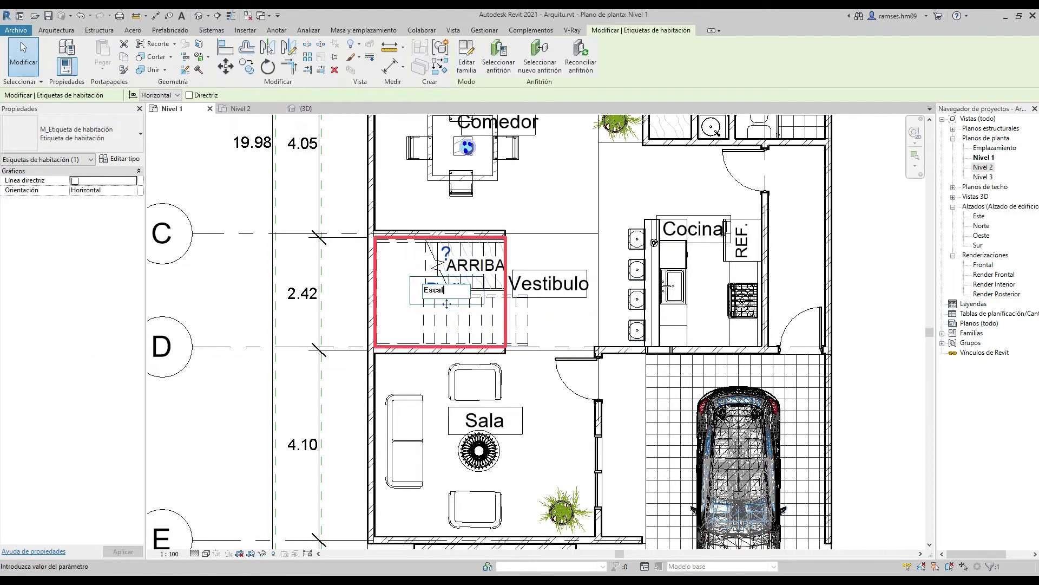
{"action": "key", "text": "Return"}
{"action": "key", "text": "Escape"}
{"action": "scroll", "coordinate": [766, 335], "scroll_direction": "down", "scroll_amount": 3}
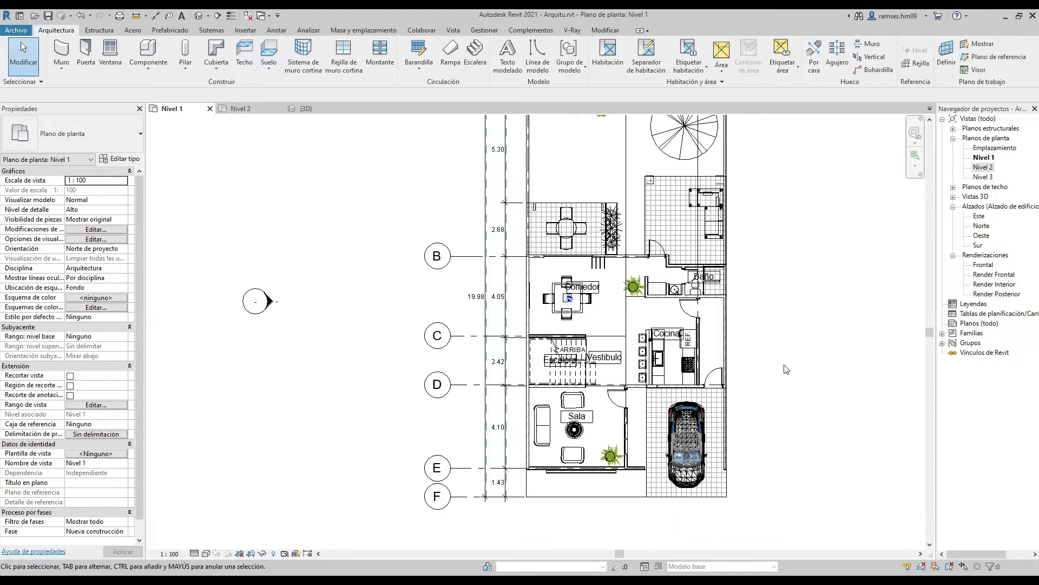
Place a 0.10 relative target spot elevation in the dining room by Comedor
{"action": "scroll", "coordinate": [786, 370], "scroll_direction": "up", "scroll_amount": 2}
{"action": "left_click", "coordinate": [277, 30]}
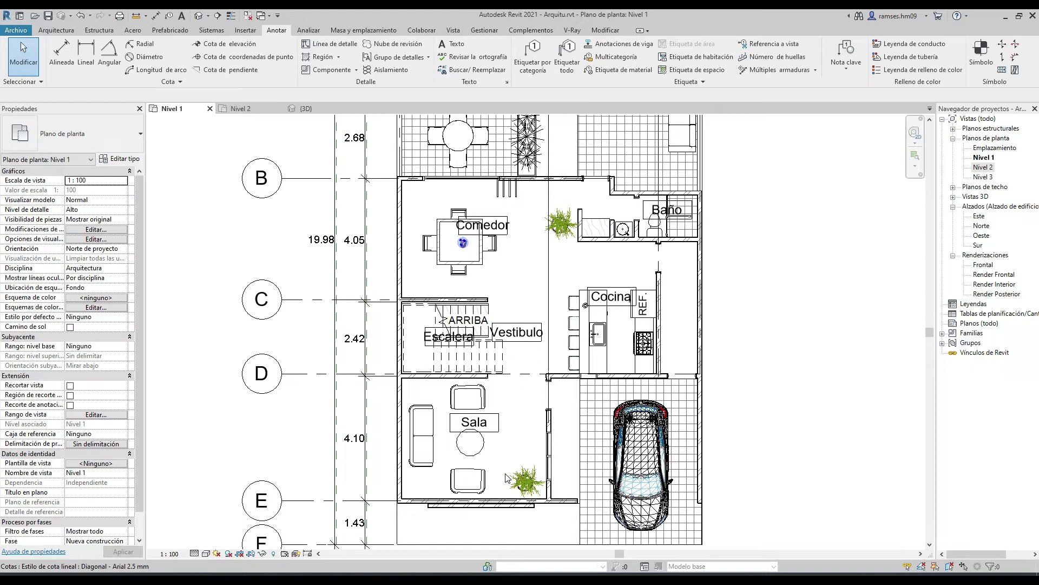
{"action": "left_click", "coordinate": [227, 44]}
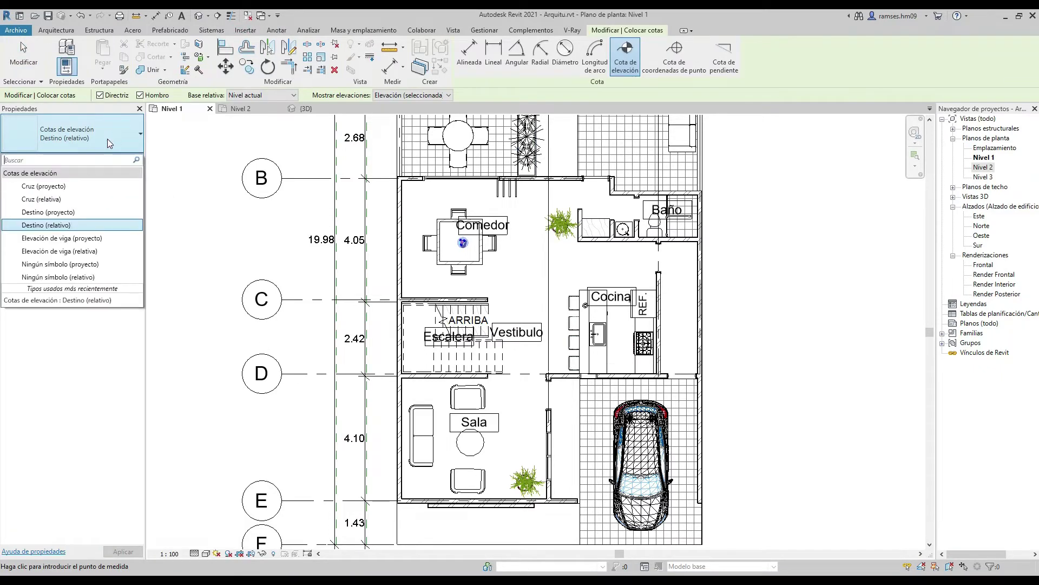
{"action": "left_click", "coordinate": [63, 229]}
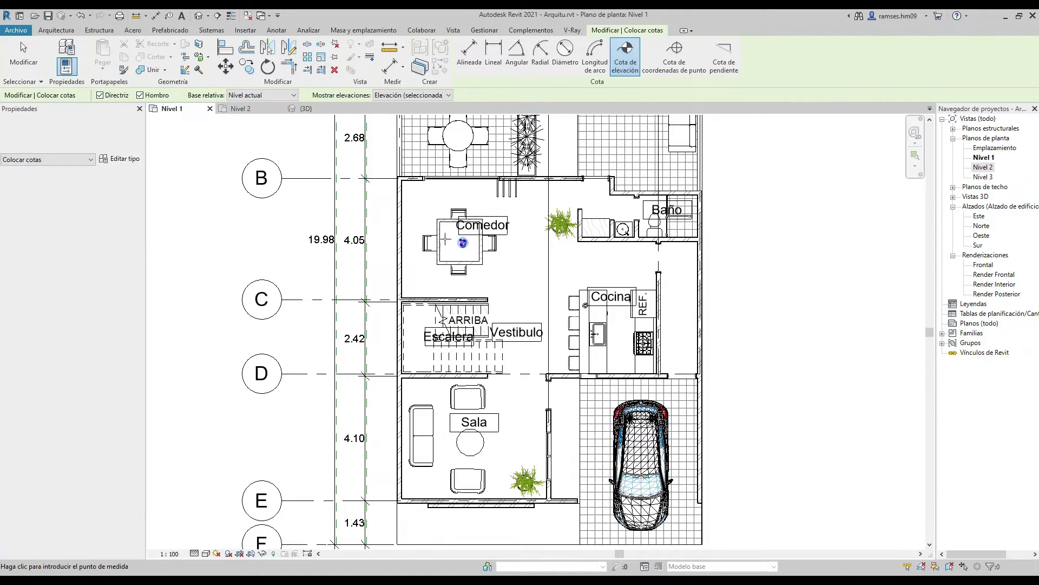
{"action": "scroll", "coordinate": [522, 272], "scroll_direction": "up", "scroll_amount": 1}
{"action": "scroll", "coordinate": [523, 272], "scroll_direction": "up", "scroll_amount": 3}
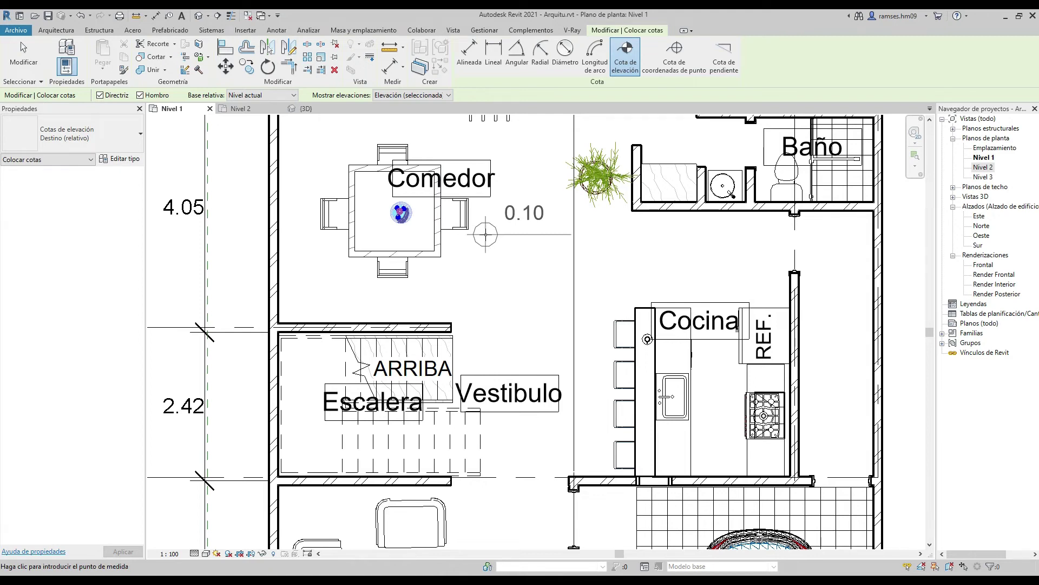
{"action": "left_click", "coordinate": [497, 226]}
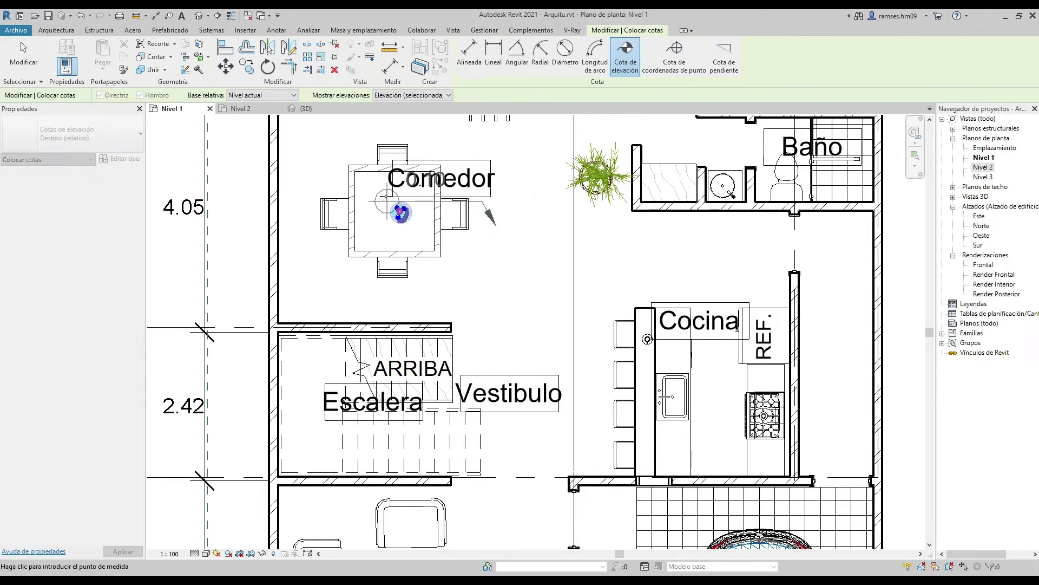
{"action": "left_click", "coordinate": [490, 216]}
Move the dining room spot elevation below the Comedor tag
{"action": "key", "text": "Escape"}
{"action": "left_click", "coordinate": [386, 203]}
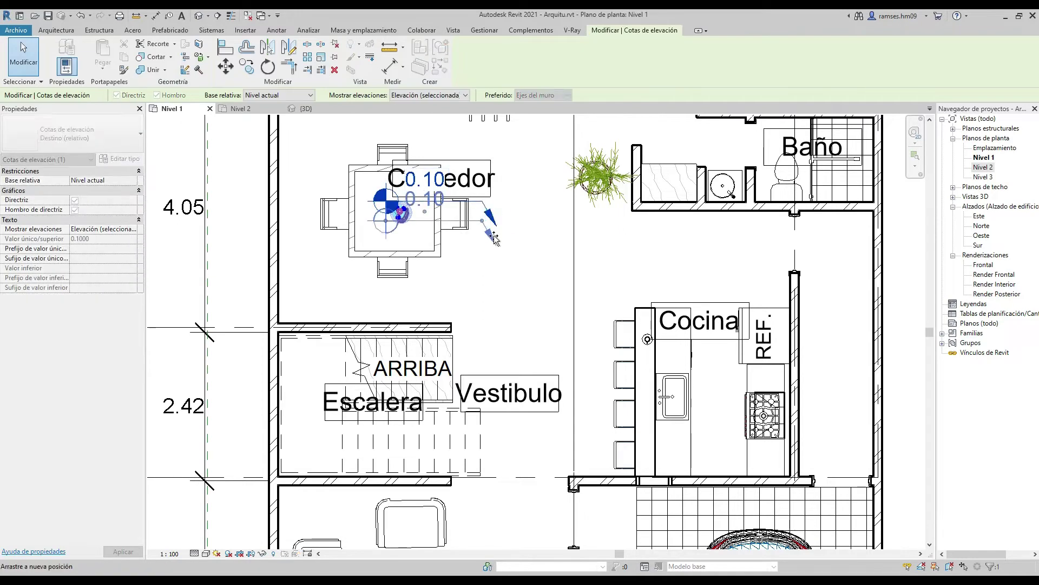
{"action": "left_click_drag", "start_coordinate": [386, 203], "coordinate": [385, 237]}
{"action": "key", "text": "Escape"}
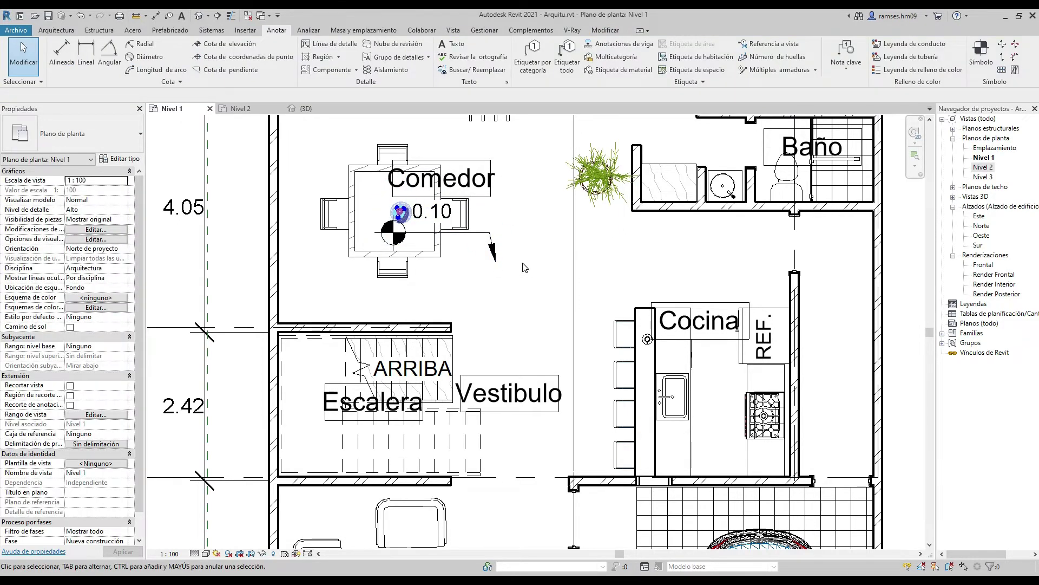
{"action": "scroll", "coordinate": [438, 124], "scroll_direction": "down", "scroll_amount": 2}
Place a 0.10 spot elevation in Sala
{"action": "left_click", "coordinate": [208, 39]}
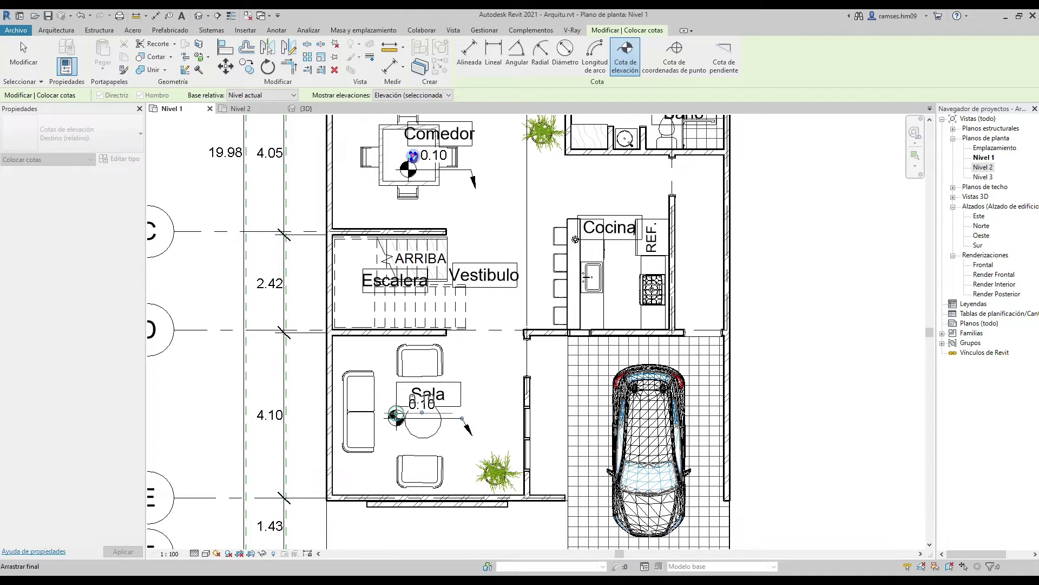
{"action": "scroll", "coordinate": [396, 416], "scroll_direction": "up", "scroll_amount": 2}
{"action": "left_click", "coordinate": [372, 422]}
{"action": "key", "text": "Escape"}
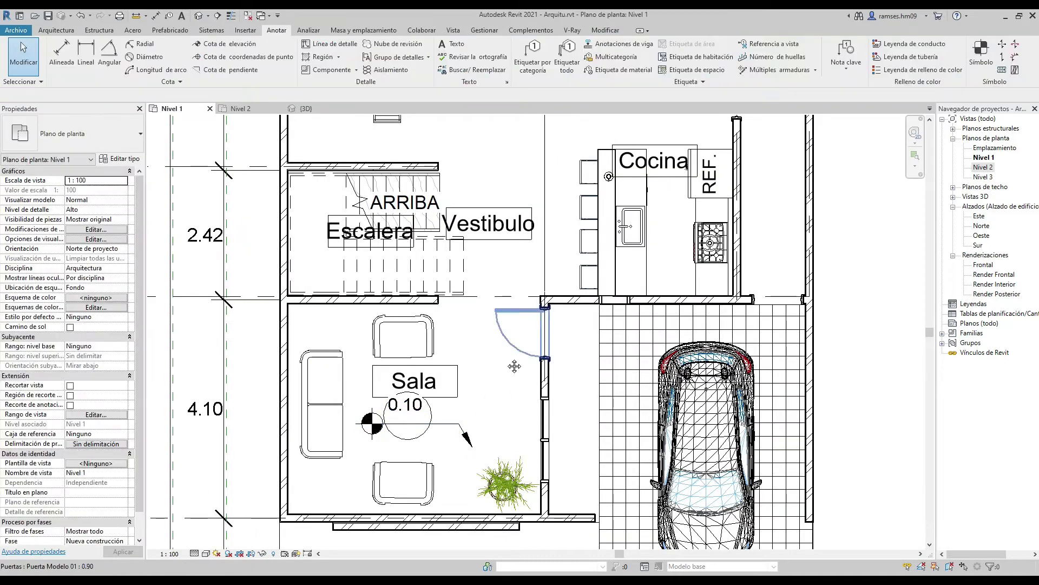
Place a 0.10 spot elevation with a bent leader in Cocina
{"action": "middle_click_drag", "start_coordinate": [515, 366], "coordinate": [497, 438]}
{"action": "left_click", "coordinate": [217, 44]}
{"action": "left_click", "coordinate": [590, 265]}
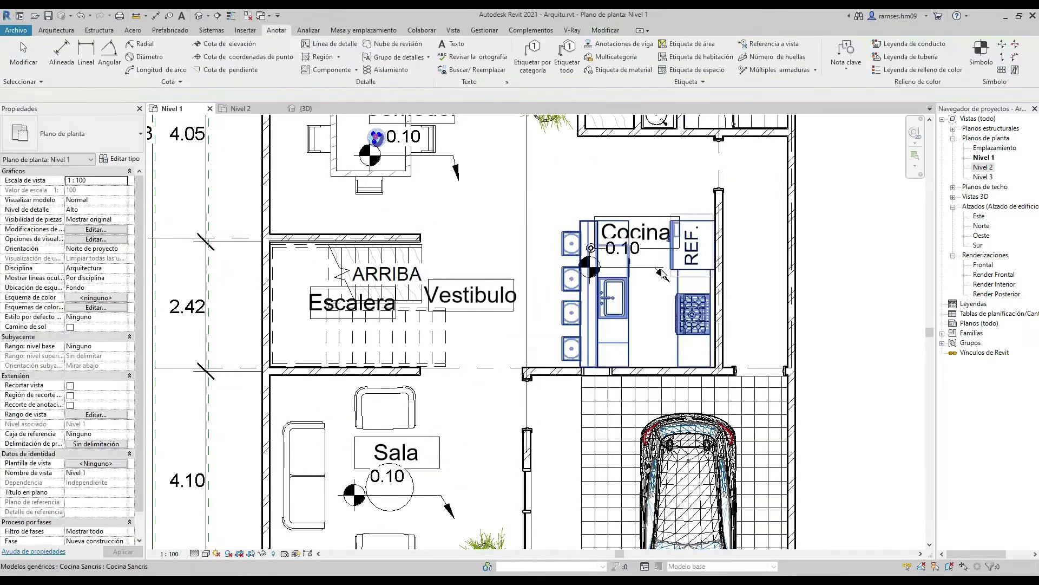
{"action": "left_click", "coordinate": [661, 273]}
{"action": "key", "text": "Escape"}
{"action": "scroll", "coordinate": [651, 366], "scroll_direction": "down", "scroll_amount": 4}
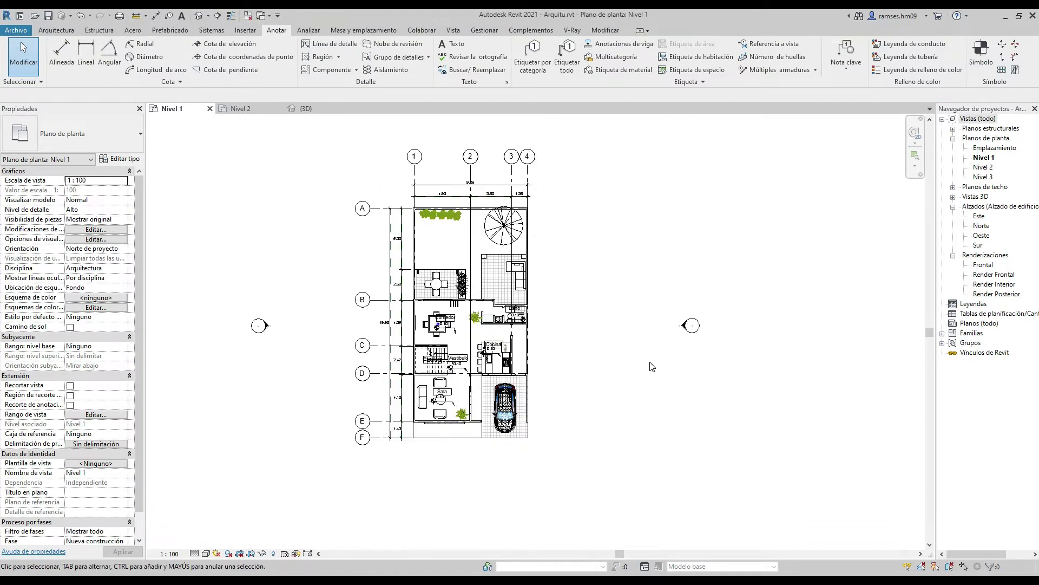
{"action": "scroll", "coordinate": [568, 373], "scroll_direction": "up", "scroll_amount": 4}
{"action": "middle_click_drag", "start_coordinate": [368, 287], "coordinate": [449, 281]}
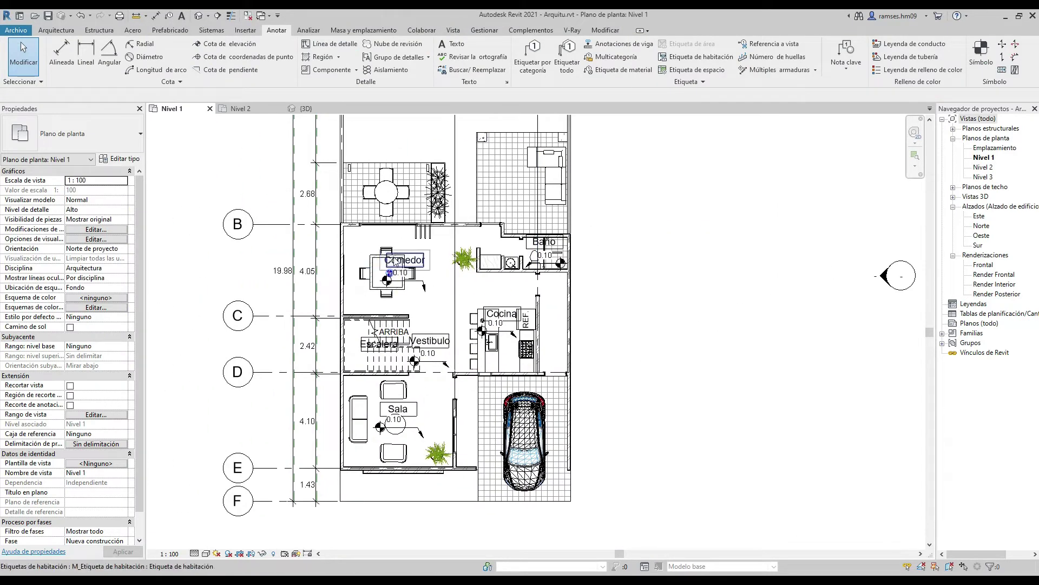
Override the Muros cut pattern on Nivel 1 to a black solid fill
{"action": "left_click", "coordinate": [90, 229]}
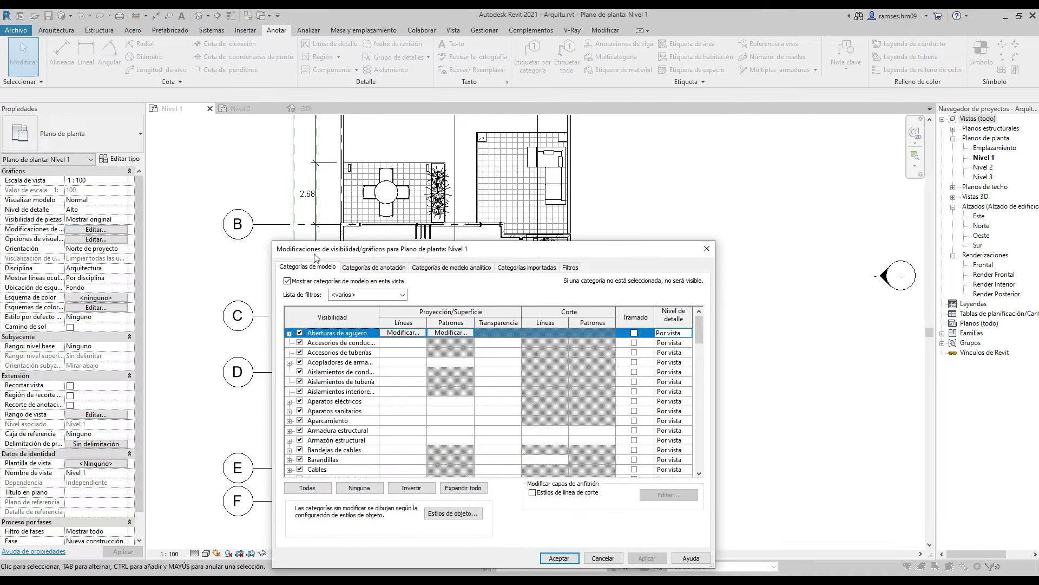
{"action": "left_click_drag", "start_coordinate": [443, 253], "coordinate": [453, 140]}
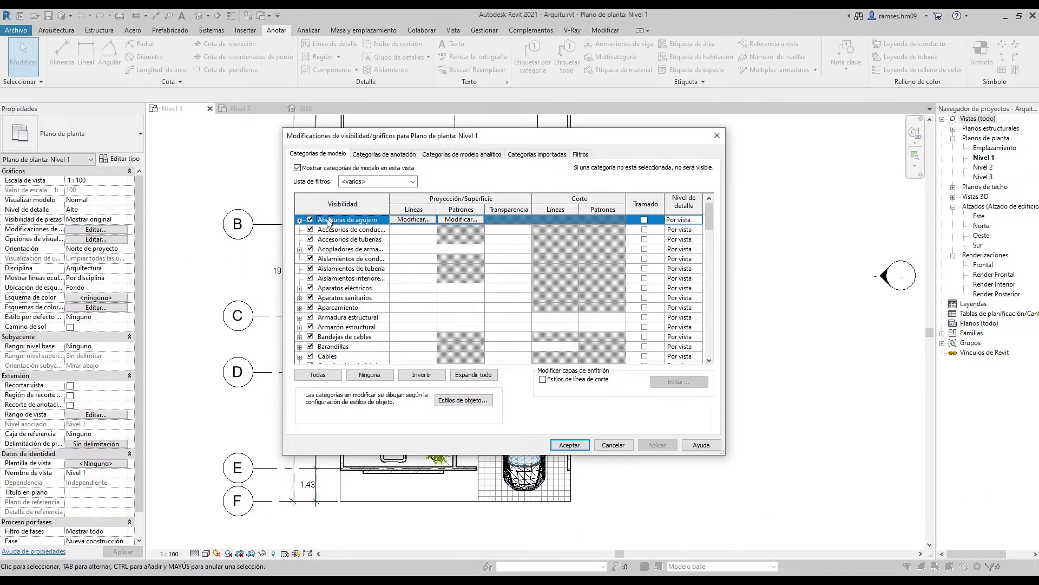
{"action": "left_click_drag", "start_coordinate": [710, 223], "coordinate": [710, 297]}
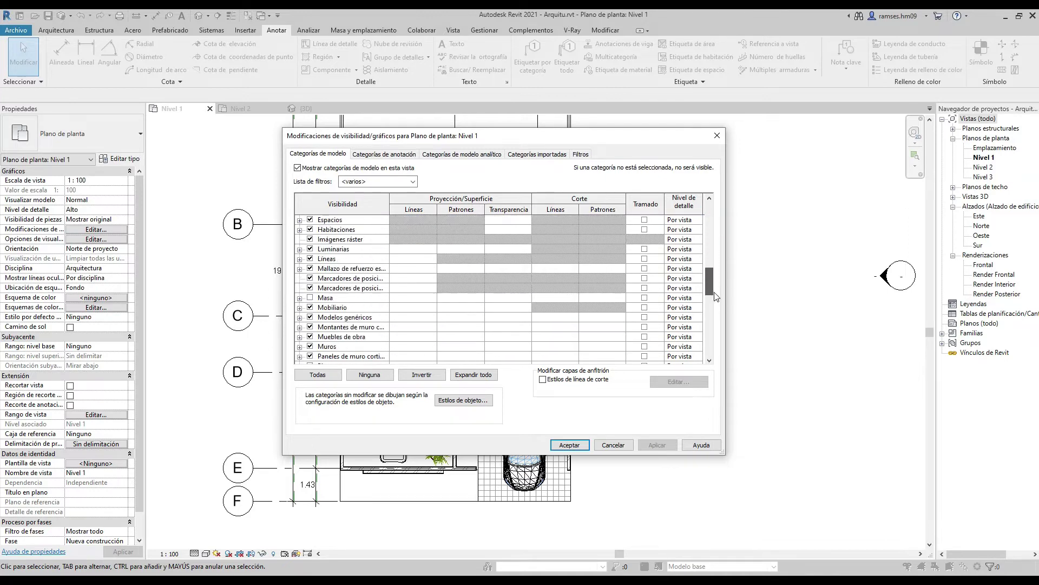
{"action": "left_click", "coordinate": [353, 303]}
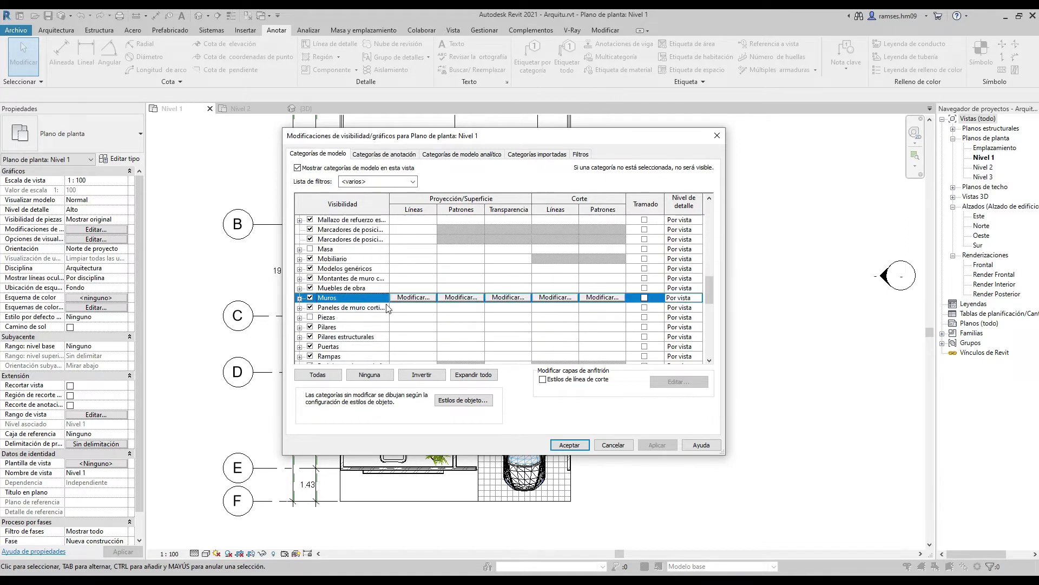
{"action": "left_click", "coordinate": [591, 298]}
{"action": "left_click", "coordinate": [565, 264]}
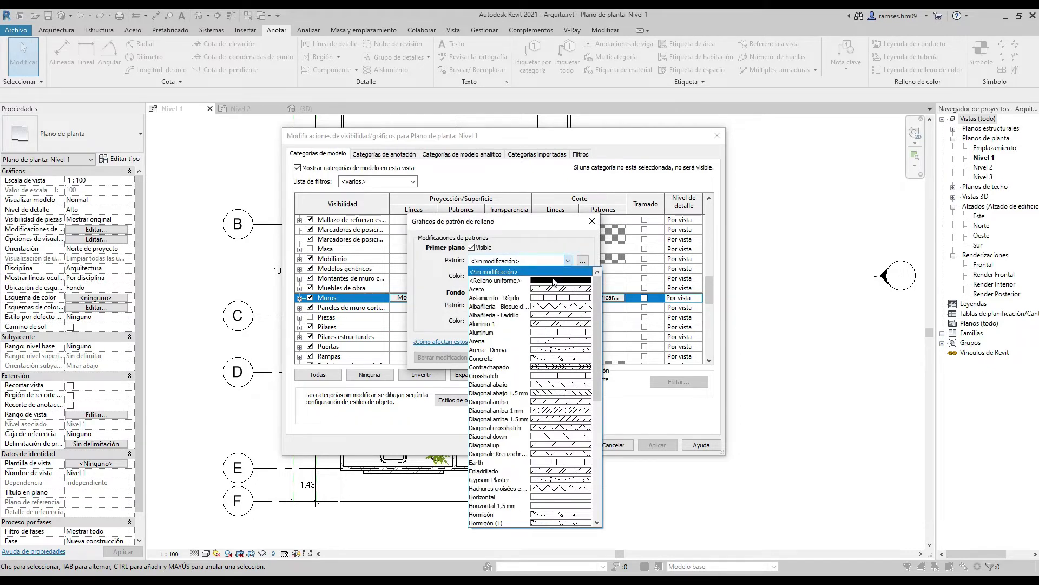
{"action": "left_click", "coordinate": [551, 278]}
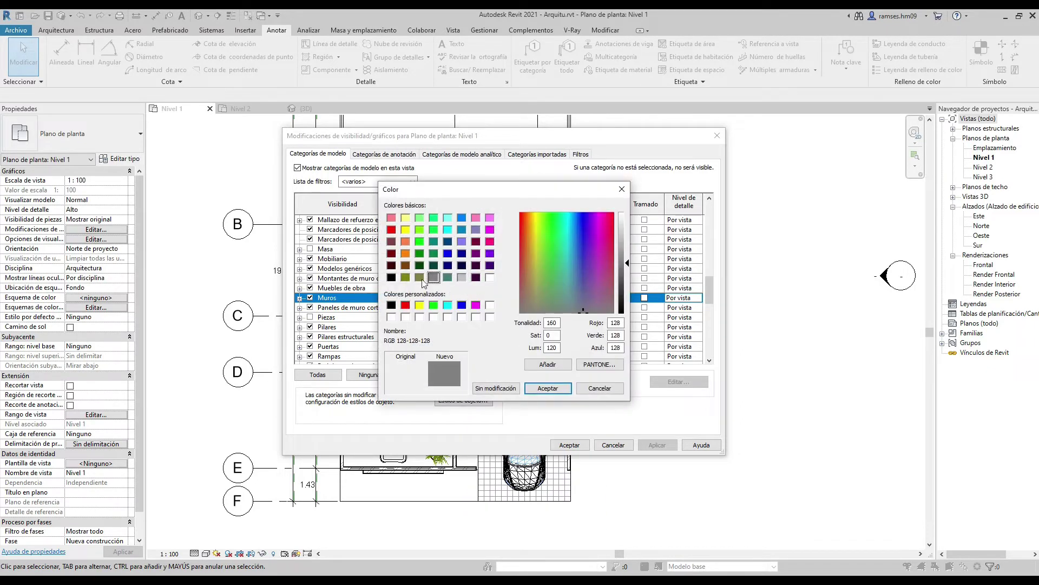
{"action": "left_click", "coordinate": [548, 390]}
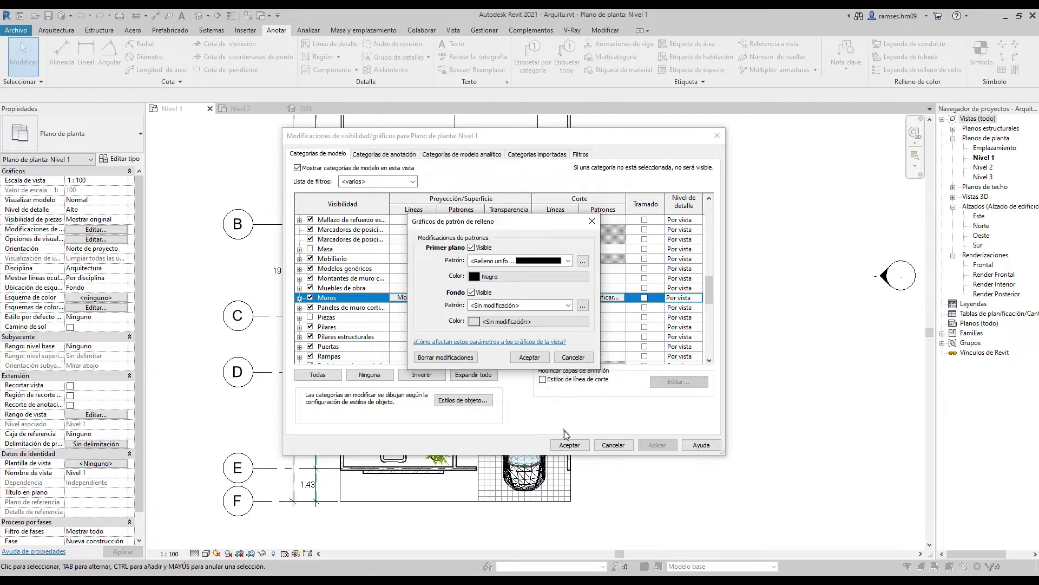
{"action": "left_click", "coordinate": [543, 356]}
{"action": "left_click", "coordinate": [569, 445]}
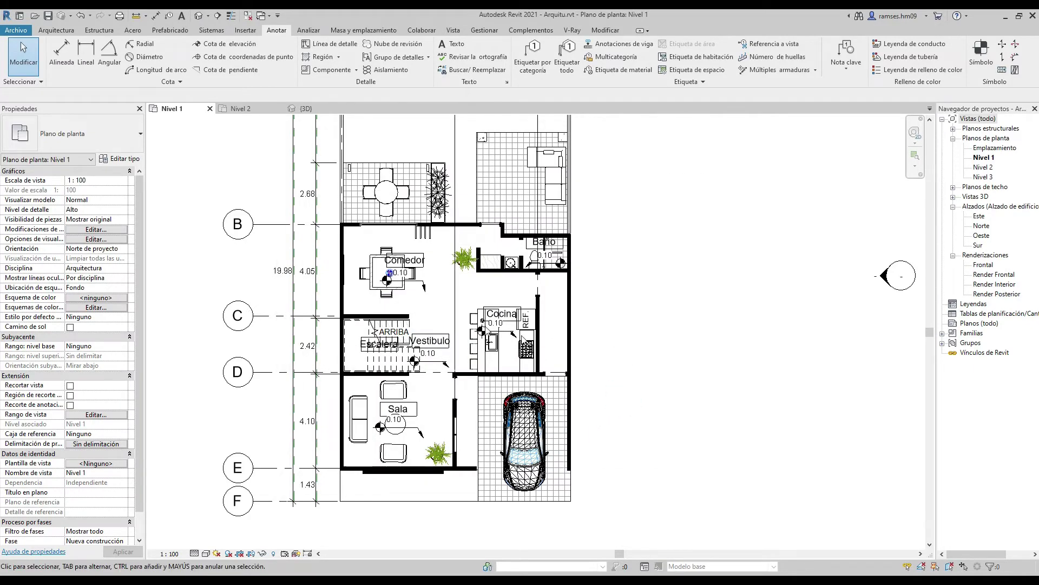
Zoom to fit the plan and switch to the Nivel 2 floor plan
{"action": "middle_click_drag", "start_coordinate": [456, 294], "coordinate": [456, 400]}
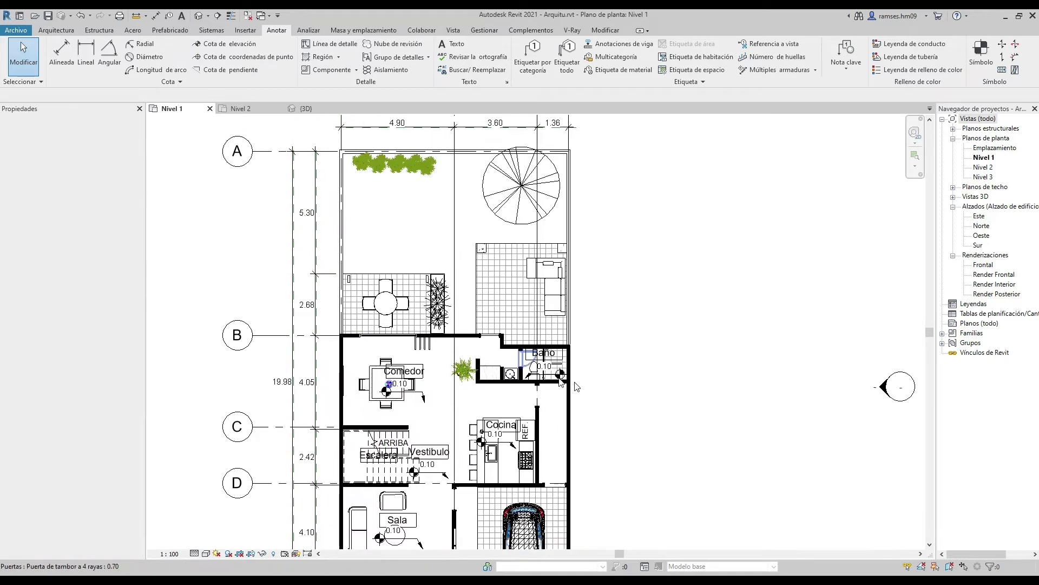
{"action": "key", "text": "z"}
{"action": "key", "text": "f"}
{"action": "left_click", "coordinate": [240, 110]}
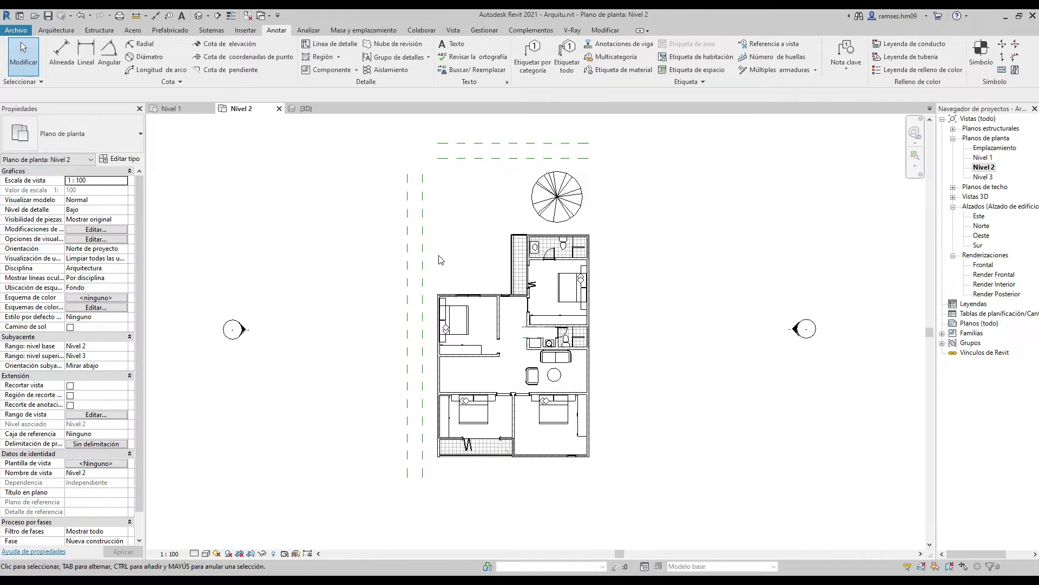
Pick two points on Nivel 2 with the aligned dimension (DI) tool, then exit it
{"action": "scroll", "coordinate": [441, 260], "scroll_direction": "up", "scroll_amount": 5}
{"action": "key", "text": "d"}
{"action": "key", "text": "i"}
{"action": "scroll", "coordinate": [508, 341], "scroll_direction": "down", "scroll_amount": 3}
{"action": "scroll", "coordinate": [487, 325], "scroll_direction": "down", "scroll_amount": 2}
{"action": "scroll", "coordinate": [433, 303], "scroll_direction": "up", "scroll_amount": 5}
{"action": "scroll", "coordinate": [487, 325], "scroll_direction": "down", "scroll_amount": 2}
{"action": "left_click", "coordinate": [339, 350]}
{"action": "left_click", "coordinate": [499, 350]}
{"action": "scroll", "coordinate": [529, 353], "scroll_direction": "down", "scroll_amount": 2}
{"action": "key", "text": "Escape"}
{"action": "key", "text": "Escape"}
{"action": "scroll", "coordinate": [780, 310], "scroll_direction": "down", "scroll_amount": 2}
{"action": "scroll", "coordinate": [529, 448], "scroll_direction": "up", "scroll_amount": 1}
{"action": "scroll", "coordinate": [529, 449], "scroll_direction": "down", "scroll_amount": 2}
{"action": "scroll", "coordinate": [590, 433], "scroll_direction": "up", "scroll_amount": 3}
Place rooms on Nivel 2 and number the lower-right bedroom 2
{"action": "key", "text": "r"}
{"action": "key", "text": "m"}
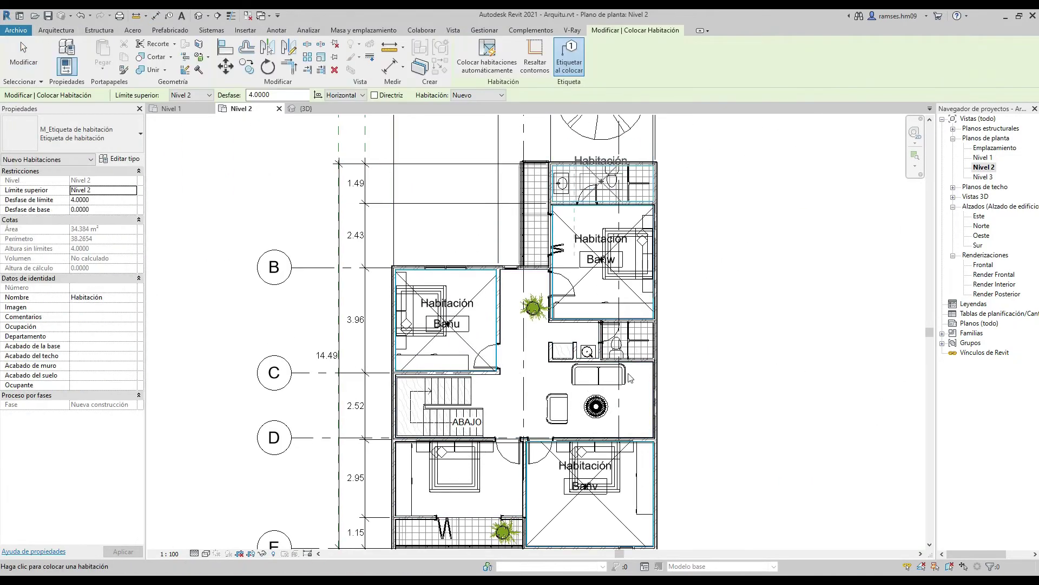
{"action": "key", "text": "Escape"}
{"action": "scroll", "coordinate": [595, 406], "scroll_direction": "up", "scroll_amount": 3}
{"action": "left_click", "coordinate": [541, 465]}
{"action": "left_click", "coordinate": [590, 368]}
{"action": "type", "text": "2"}
Number the lower-left bedroom 1
{"action": "middle_click_drag", "start_coordinate": [590, 270], "coordinate": [590, 459]}
{"action": "middle_click_drag", "start_coordinate": [574, 379], "coordinate": [573, 208]}
{"action": "left_click", "coordinate": [573, 440]}
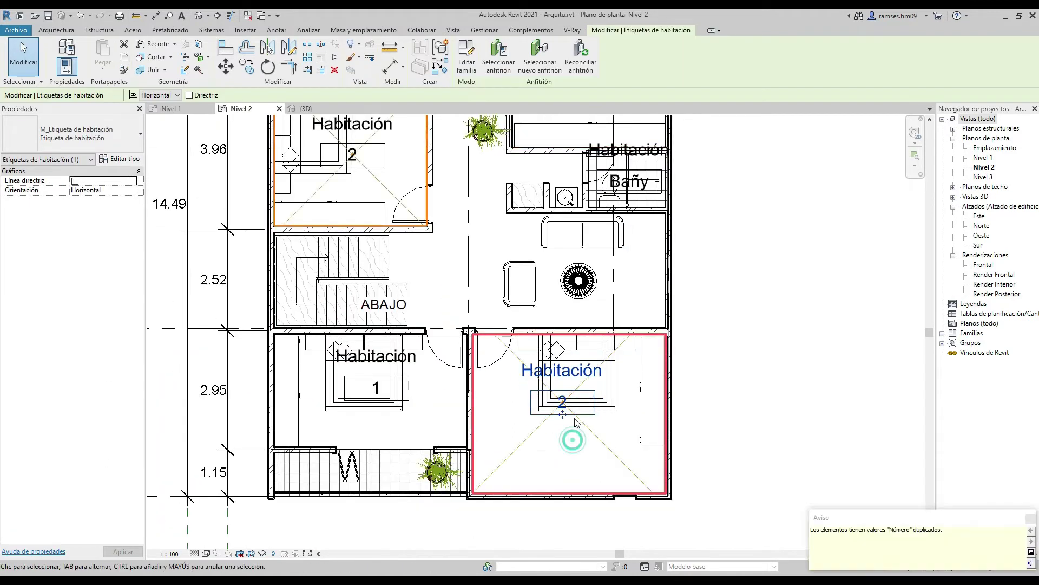
{"action": "middle_click_drag", "start_coordinate": [576, 423], "coordinate": [577, 435]}
{"action": "left_click", "coordinate": [379, 368]}
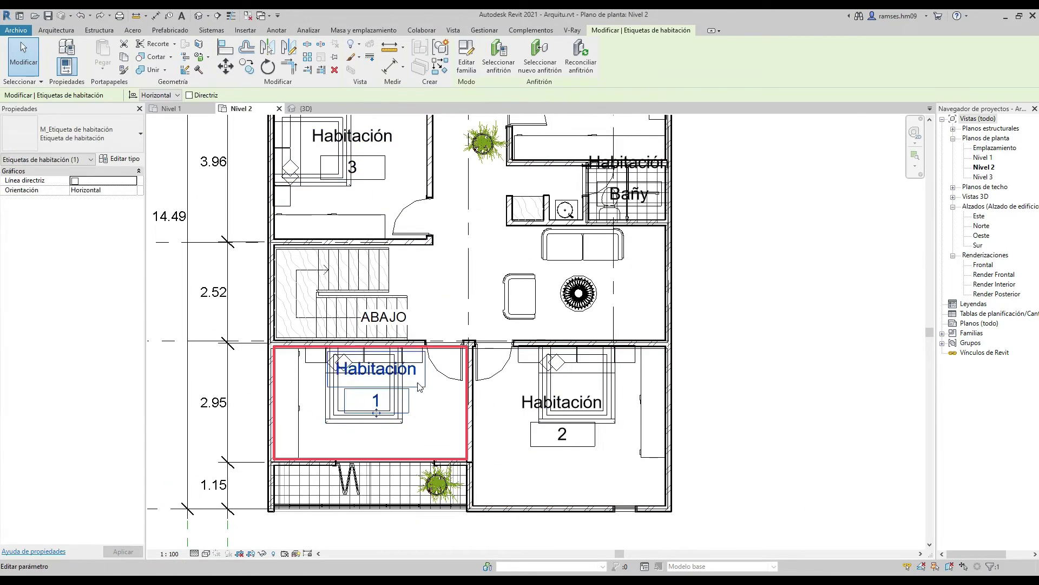
{"action": "middle_click_drag", "start_coordinate": [419, 387], "coordinate": [446, 572]}
{"action": "left_click", "coordinate": [758, 304]}
Place 3.04 spot elevations in bedrooms 3, 2 and 1
{"action": "scroll", "coordinate": [758, 303], "scroll_direction": "down", "scroll_amount": 3}
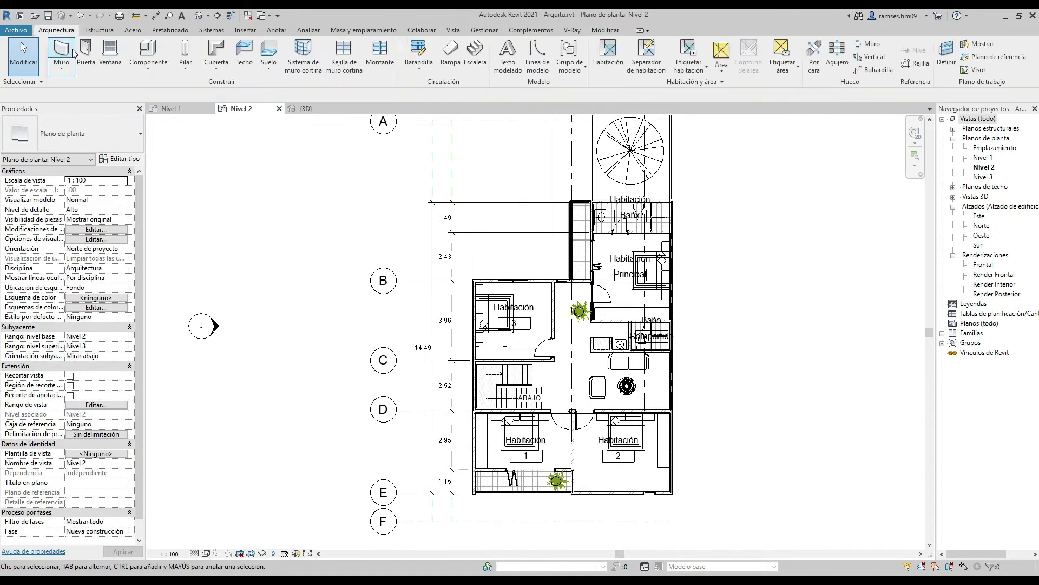
{"action": "key", "text": "e"}
{"action": "key", "text": "l"}
{"action": "scroll", "coordinate": [449, 297], "scroll_direction": "up", "scroll_amount": 3}
{"action": "left_click", "coordinate": [404, 295]}
{"action": "left_click", "coordinate": [655, 430]}
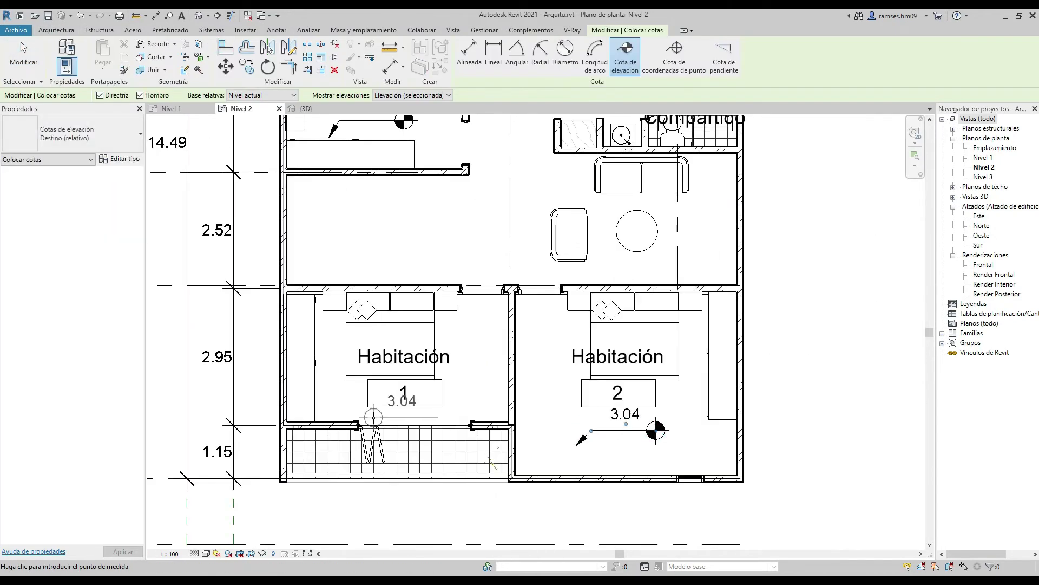
{"action": "left_click", "coordinate": [373, 417]}
Place a room in the central area and name it Sala de T.V
{"action": "key", "text": "r"}
{"action": "key", "text": "m"}
{"action": "middle_click_drag", "start_coordinate": [374, 417], "coordinate": [354, 494]}
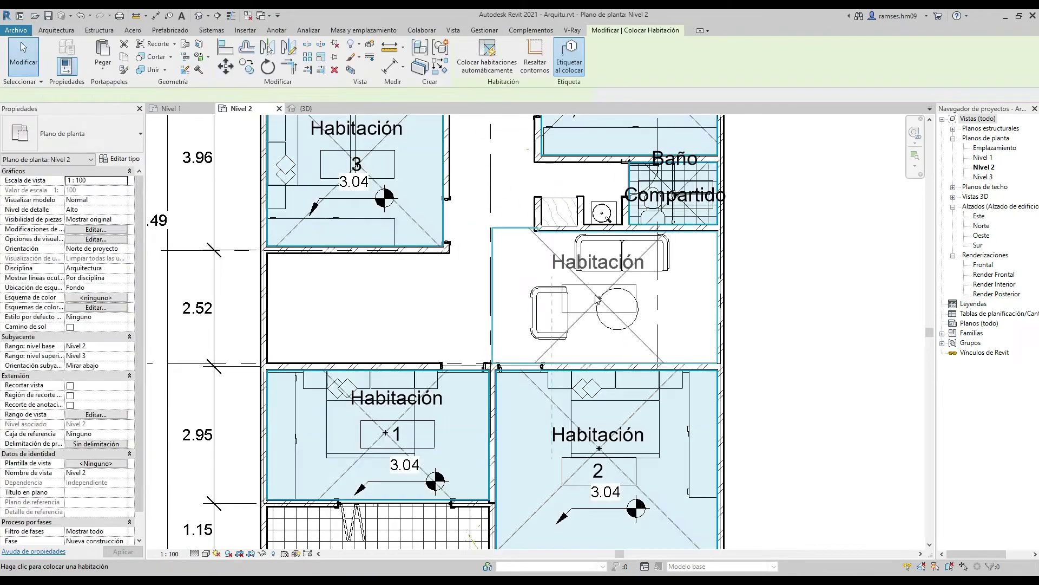
{"action": "left_click", "coordinate": [597, 298]}
{"action": "key", "text": "Escape"}
{"action": "left_click", "coordinate": [598, 292]}
{"action": "left_click", "coordinate": [634, 260]}
{"action": "type", "text": "Sal"}
{"action": "key", "text": "Return"}
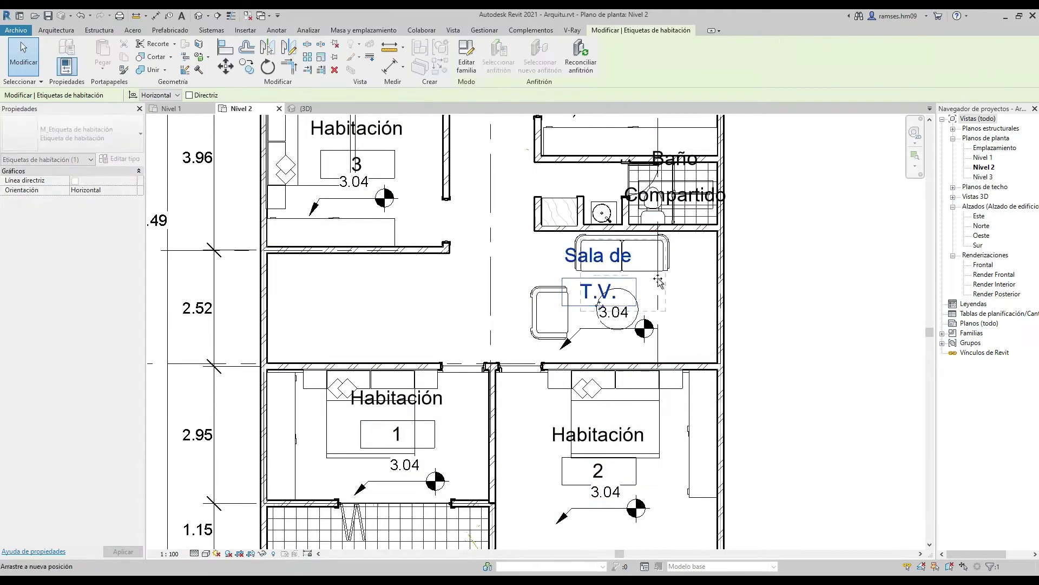
{"action": "key", "text": "Escape"}
Apply the solid wall fill override on Nivel 2 and return to Nivel 1
{"action": "key", "text": "z"}
{"action": "key", "text": "f"}
{"action": "left_click", "coordinate": [188, 108]}
{"action": "key", "text": "v"}
{"action": "key", "text": "v"}
{"action": "scroll", "coordinate": [509, 292], "scroll_direction": "down", "scroll_amount": 3}
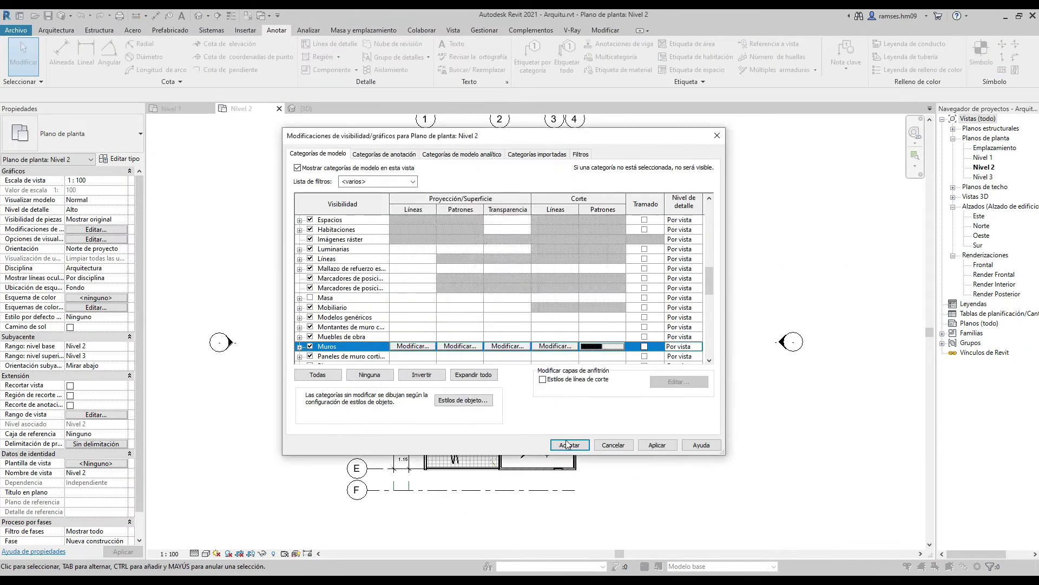
{"action": "left_click", "coordinate": [571, 511]}
{"action": "scroll", "coordinate": [596, 399], "scroll_direction": "down", "scroll_amount": 1}
{"action": "middle_click_drag", "start_coordinate": [596, 398], "coordinate": [591, 345]}
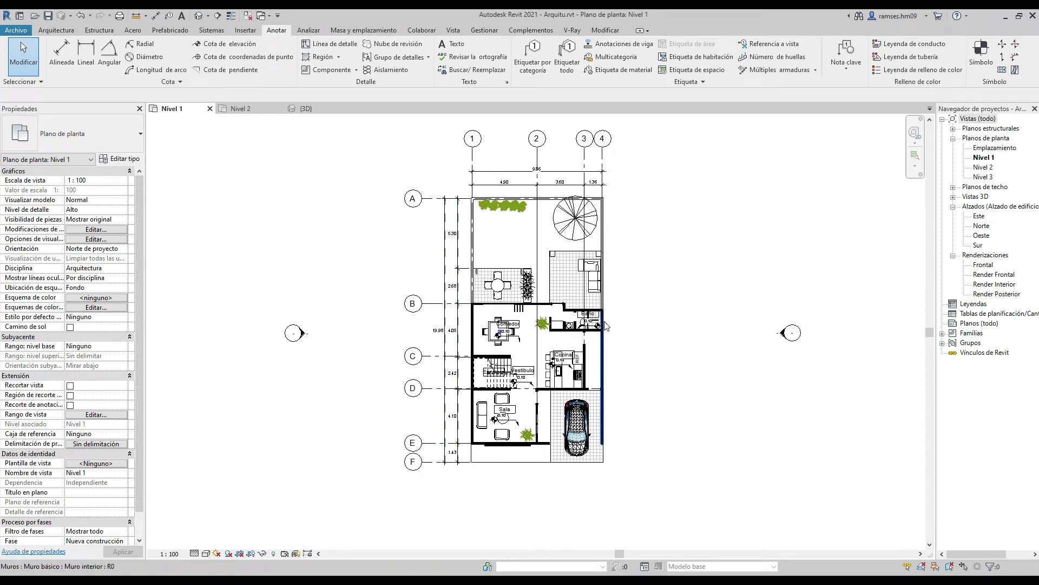
Draw a horizontal building section line across Nivel 1 between grids C and D
{"action": "left_click", "coordinate": [451, 32]}
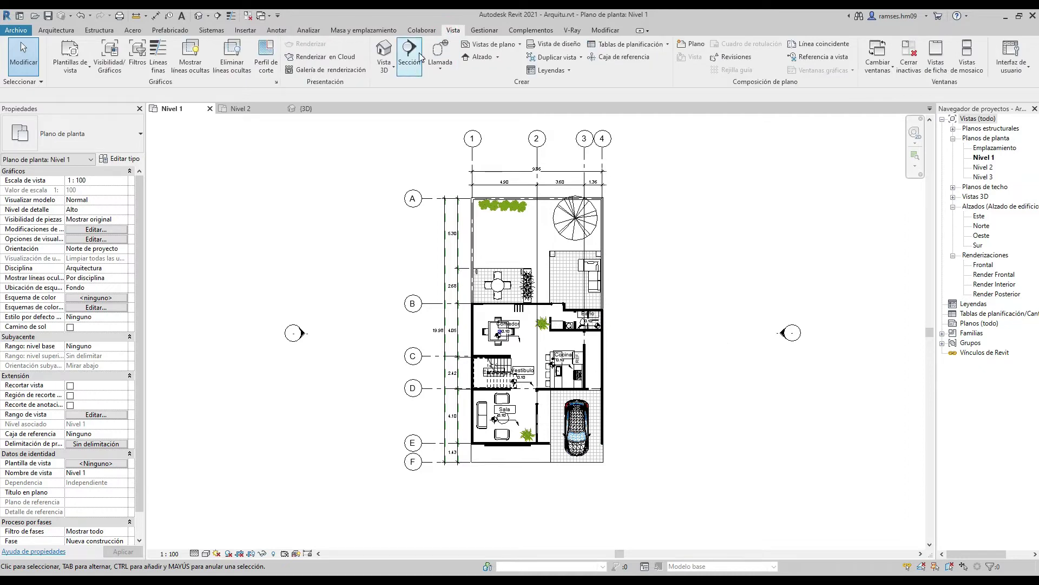
{"action": "left_click", "coordinate": [420, 57]}
{"action": "scroll", "coordinate": [400, 379], "scroll_direction": "up", "scroll_amount": 3}
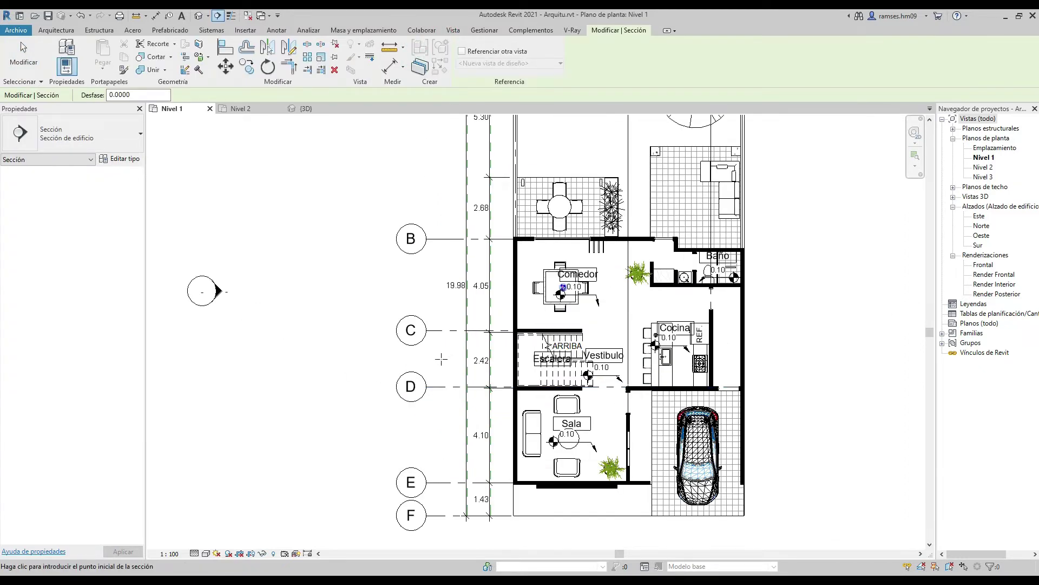
{"action": "left_click", "coordinate": [442, 359]}
{"action": "left_click", "coordinate": [783, 359]}
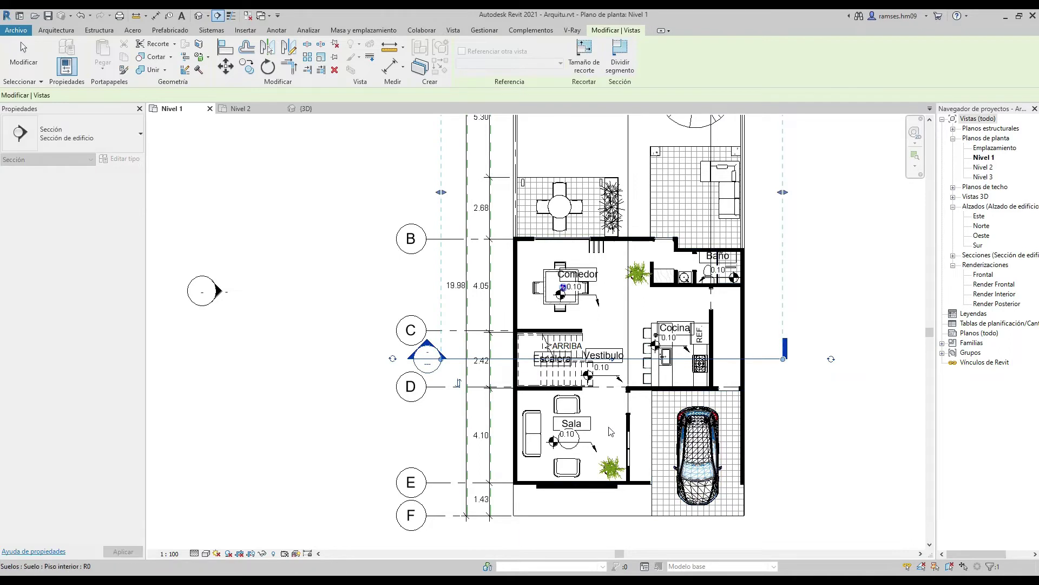
{"action": "key", "text": "Escape"}
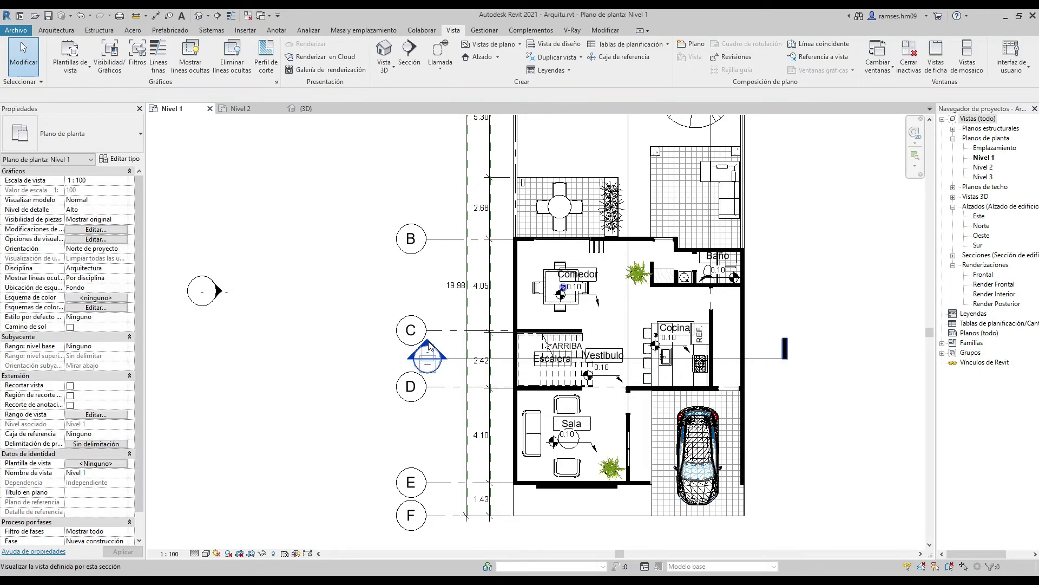
Open Sección 1 and pull the crop region's top edge down
{"action": "double_click", "coordinate": [429, 347]}
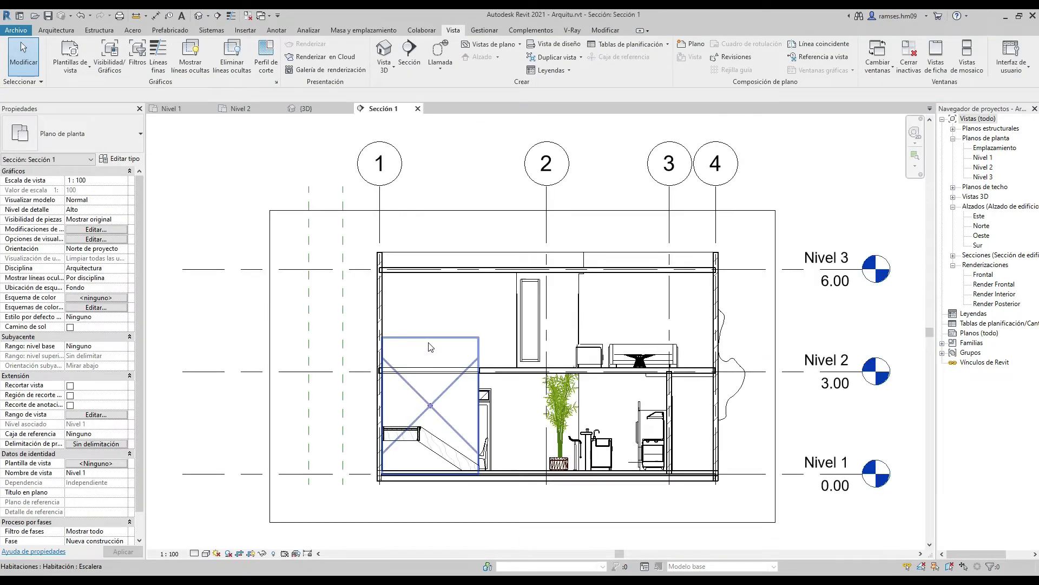
{"action": "scroll", "coordinate": [720, 390], "scroll_direction": "down", "scroll_amount": 2}
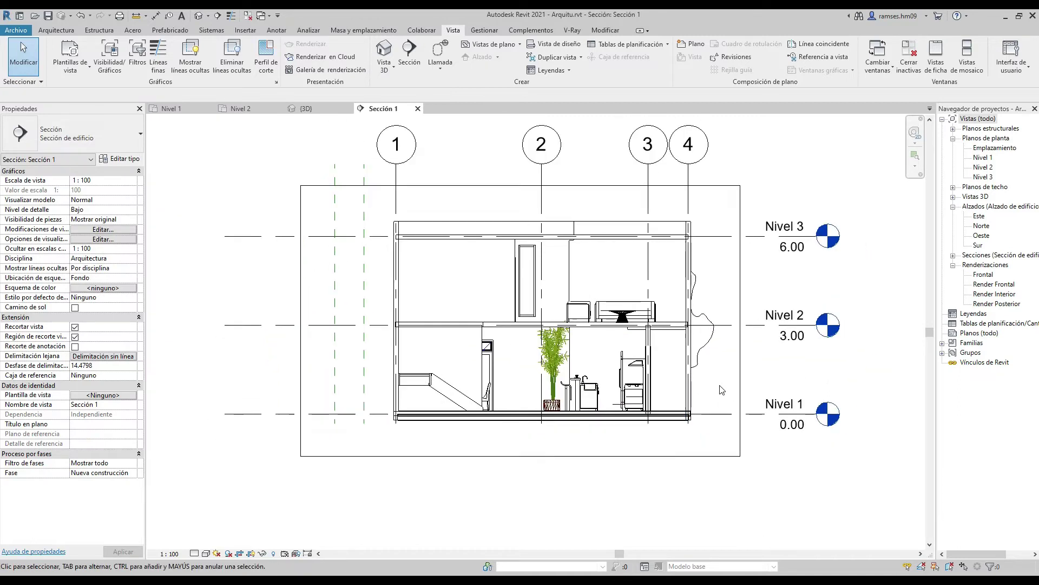
{"action": "left_click", "coordinate": [546, 222]}
{"action": "mouse_move", "coordinate": [547, 221]}
{"action": "left_mouse_down"}
{"action": "mouse_move", "coordinate": [549, 324]}
{"action": "mouse_move", "coordinate": [548, 240]}
{"action": "left_mouse_up"}
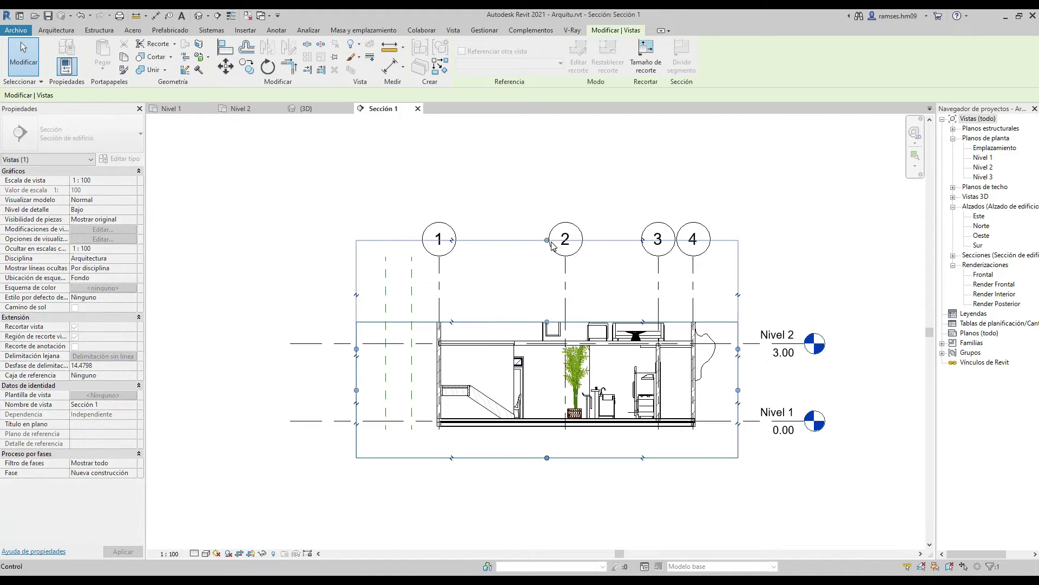
{"action": "left_click", "coordinate": [543, 212]}
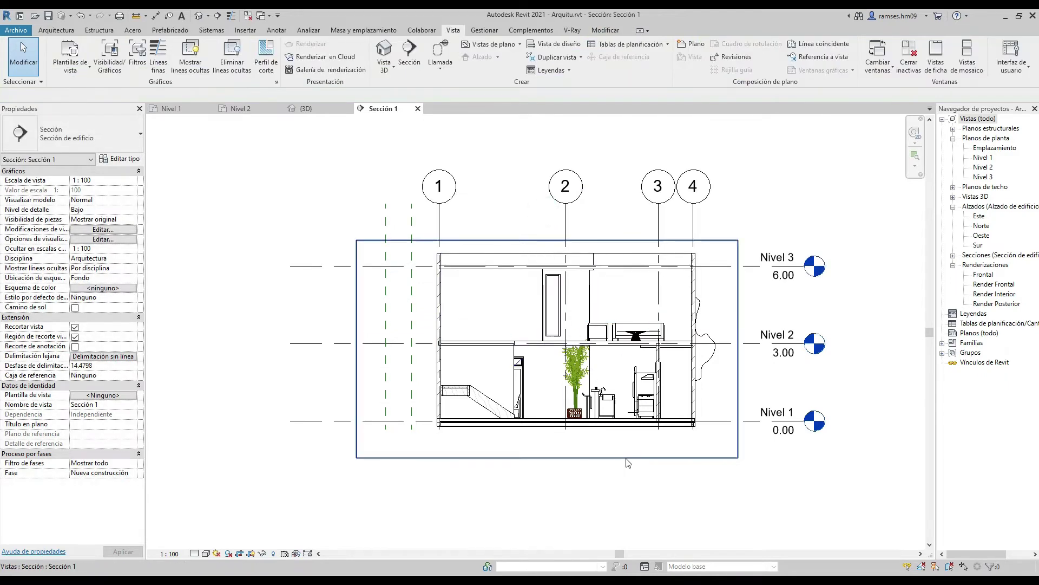
{"action": "scroll", "coordinate": [647, 393], "scroll_direction": "up", "scroll_amount": 3}
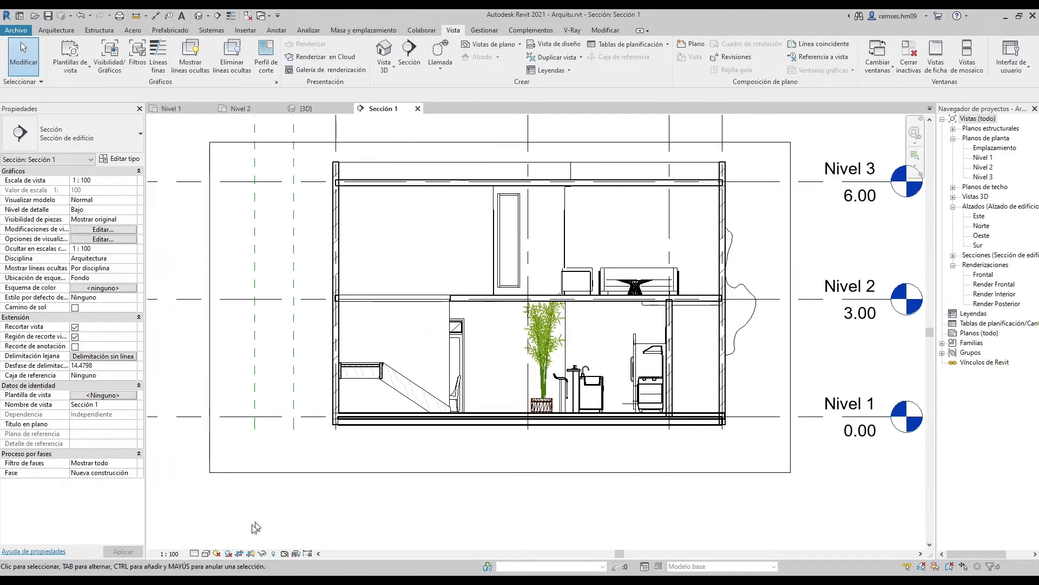
{"action": "left_click", "coordinate": [195, 553]}
Set Sección 1's detail level to Alto and hide the Levels category in the view
{"action": "left_click", "coordinate": [206, 554]}
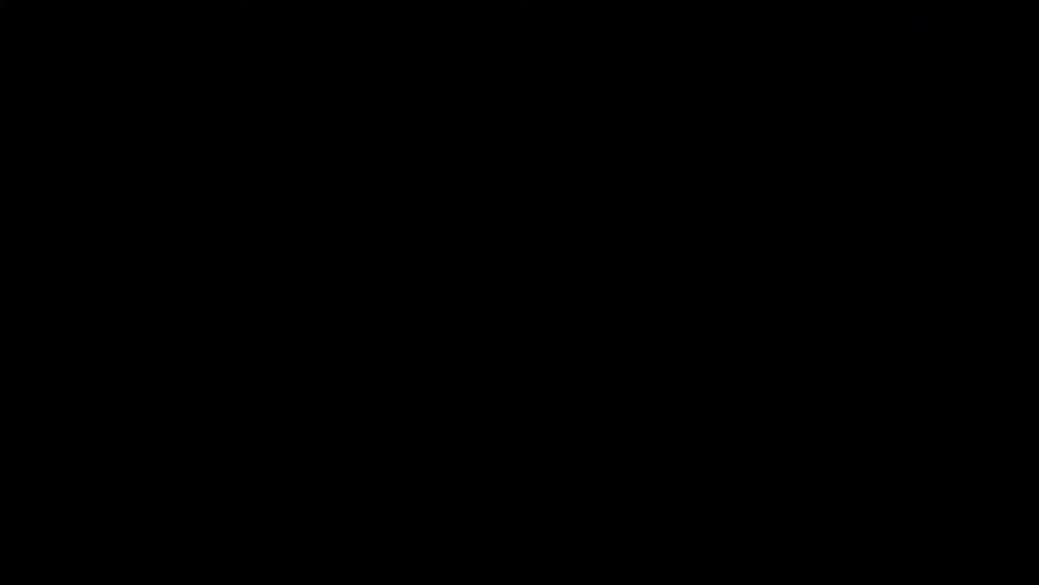
{"action": "left_click", "coordinate": [271, 501]}
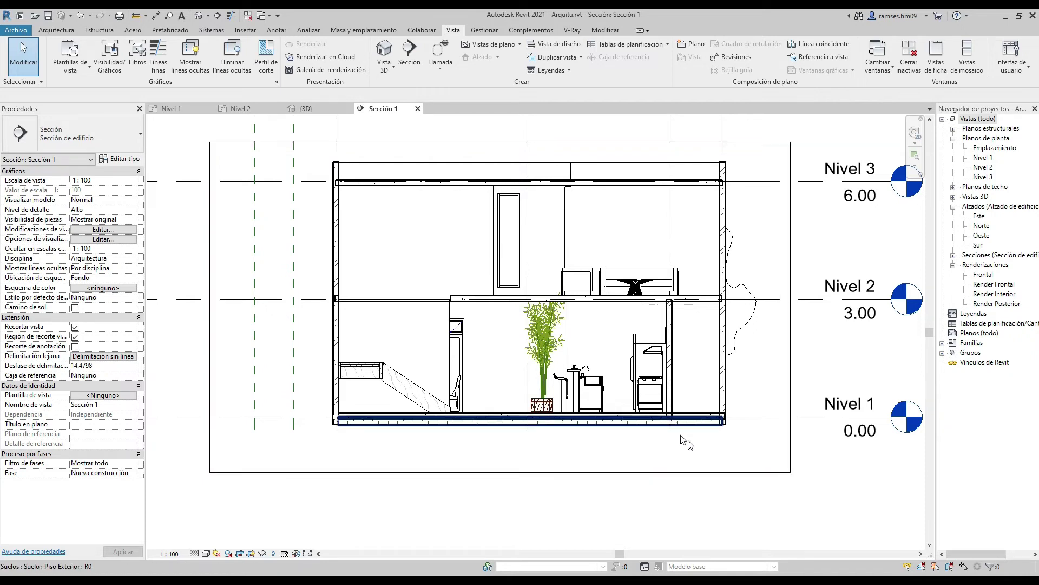
{"action": "middle_click_drag", "start_coordinate": [685, 427], "coordinate": [629, 434]}
{"action": "left_click", "coordinate": [753, 424]}
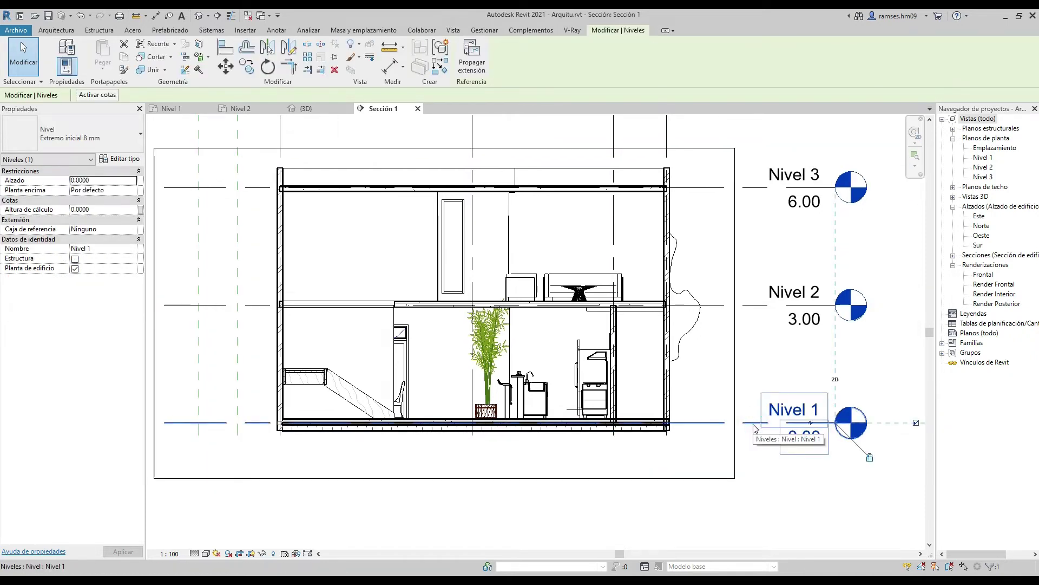
{"action": "right_click", "coordinate": [754, 424]}
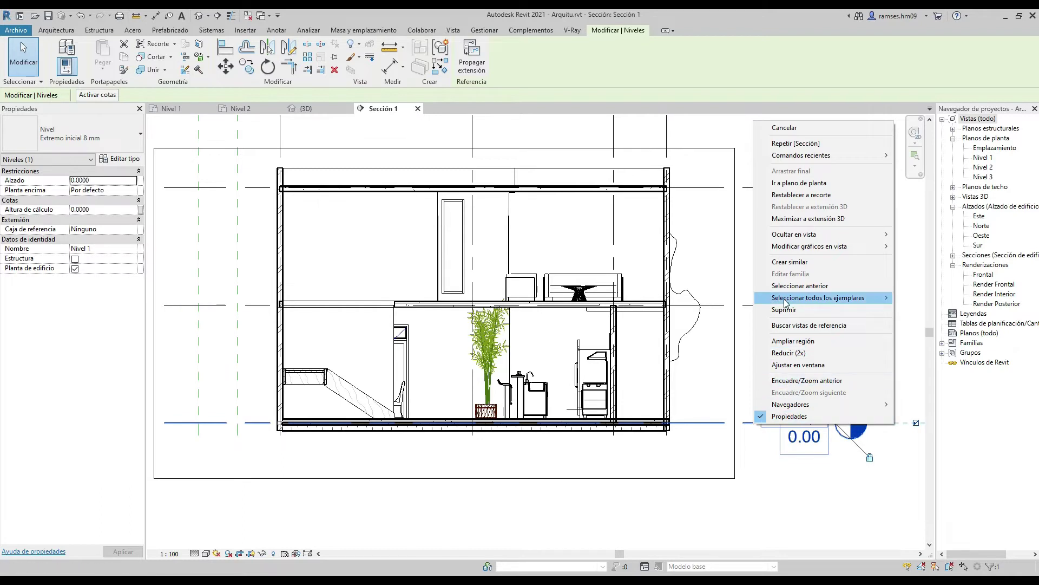
{"action": "mouse_move", "coordinate": [794, 234]}
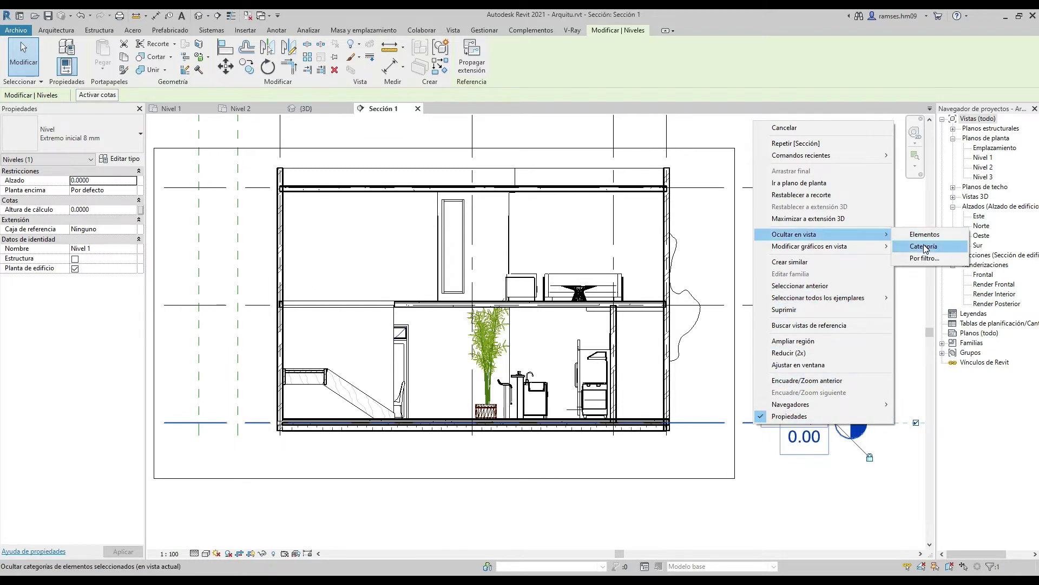
{"action": "left_click", "coordinate": [924, 246]}
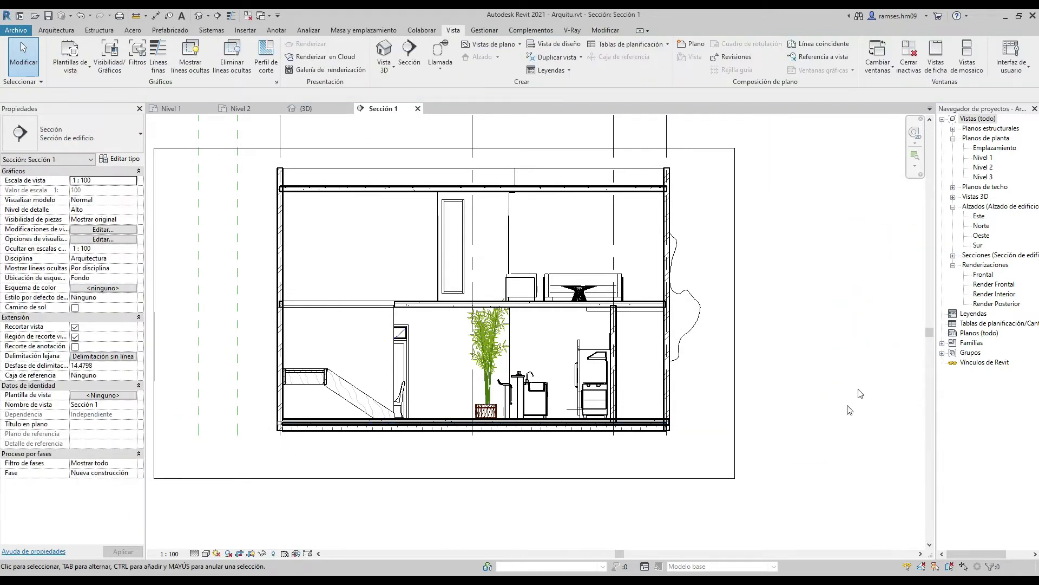
Hide the section's crop boundary in this view
{"action": "scroll", "coordinate": [839, 416], "scroll_direction": "down", "scroll_amount": 1}
{"action": "middle_click_drag", "start_coordinate": [756, 422], "coordinate": [761, 414]}
{"action": "left_click", "coordinate": [763, 417]}
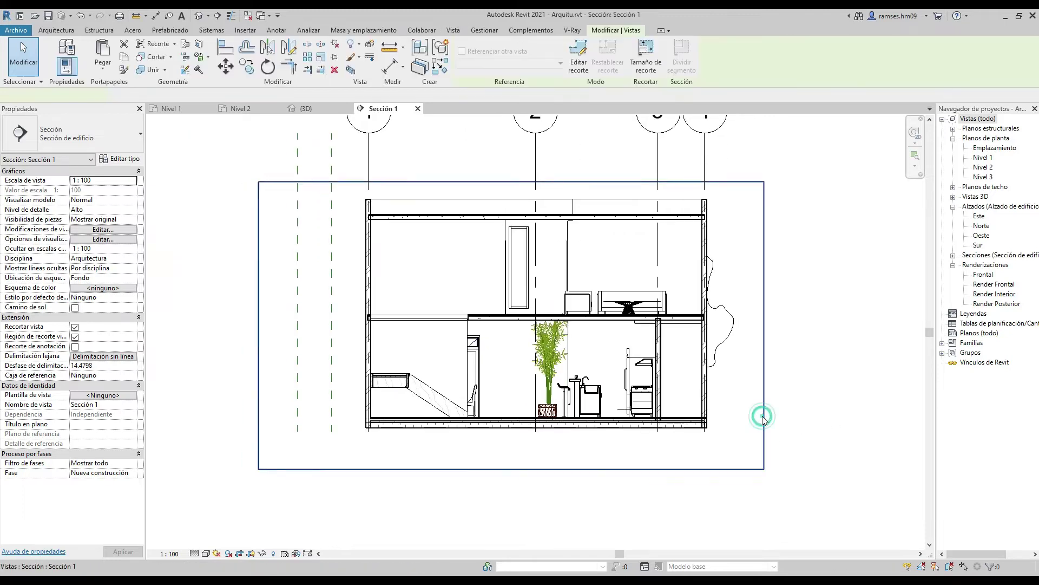
{"action": "right_click", "coordinate": [763, 425]}
{"action": "left_click", "coordinate": [933, 226]}
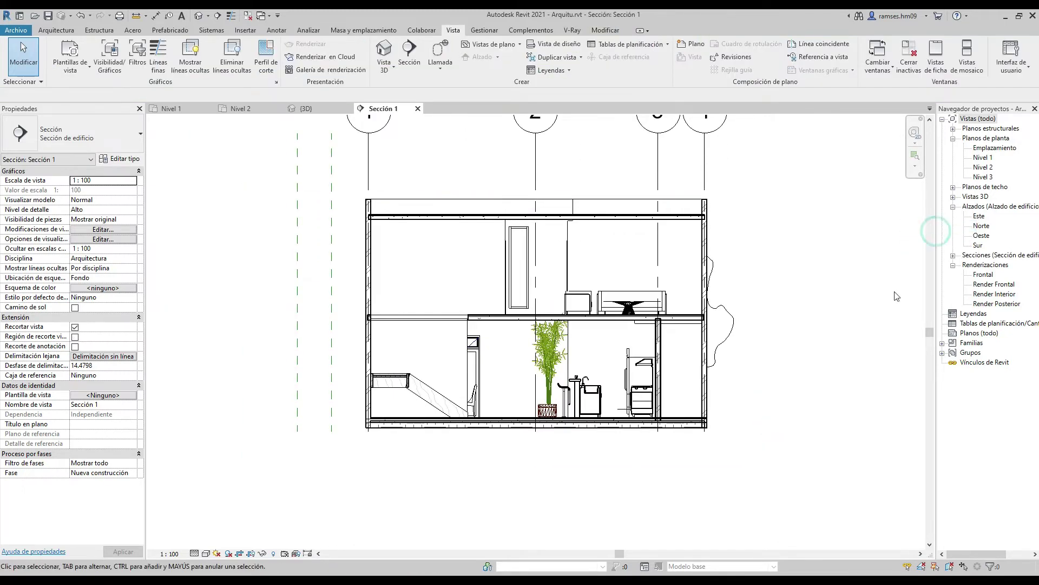
Add aligned height dimensions 0.46, 2.93, 3.11 and 6.55 beside the left wall
{"action": "left_click", "coordinate": [277, 30]}
{"action": "left_click", "coordinate": [16, 54]}
{"action": "scroll", "coordinate": [471, 324], "scroll_direction": "up", "scroll_amount": 3}
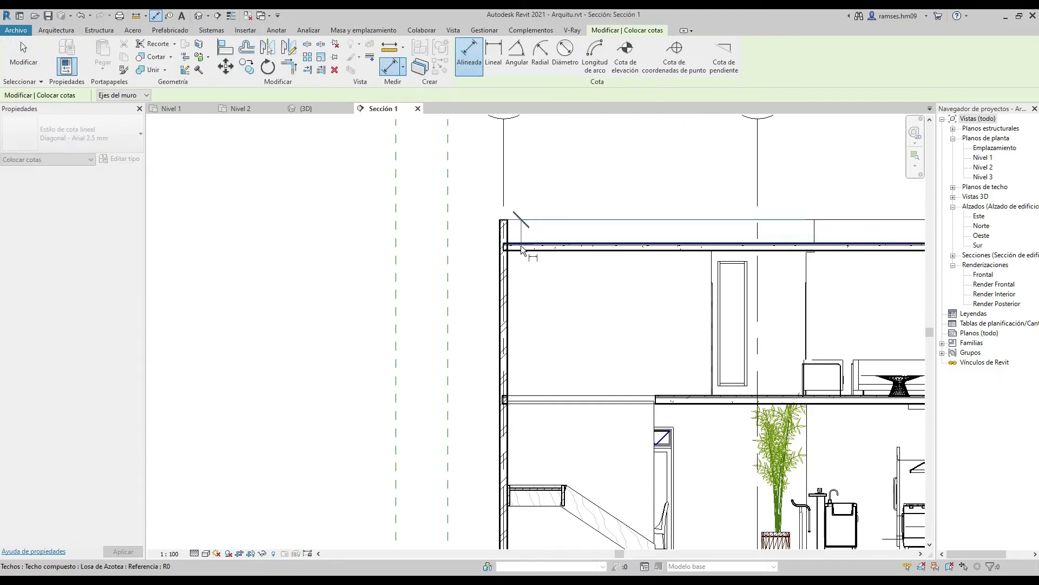
{"action": "scroll", "coordinate": [470, 460], "scroll_direction": "up", "scroll_amount": 1}
{"action": "left_click", "coordinate": [470, 481]}
{"action": "scroll", "coordinate": [471, 480], "scroll_direction": "down", "scroll_amount": 3}
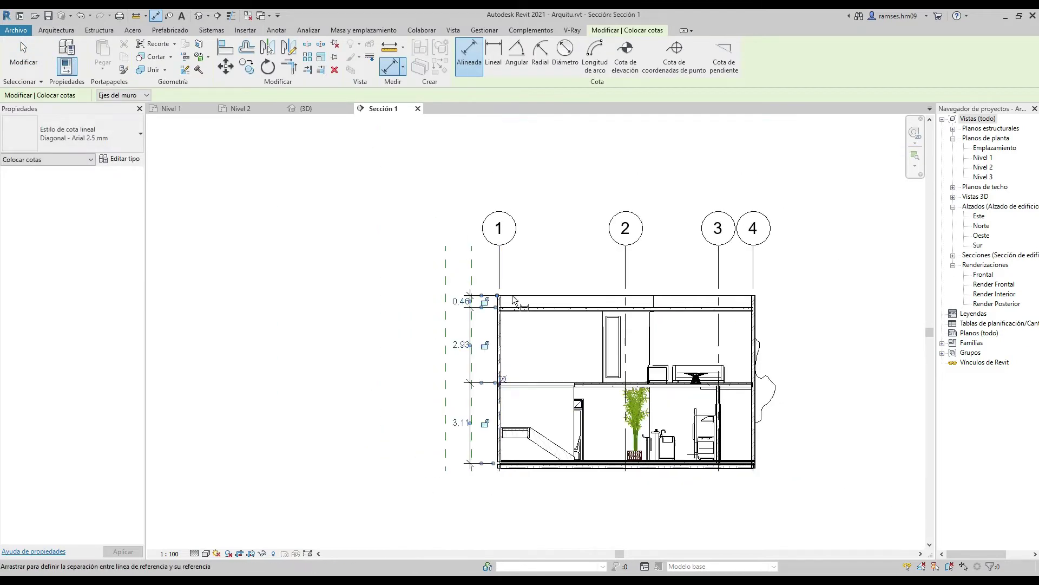
{"action": "key", "text": "Escape"}
{"action": "key", "text": "Escape"}
{"action": "scroll", "coordinate": [616, 418], "scroll_direction": "up", "scroll_amount": 1}
{"action": "key", "text": "z"}
{"action": "key", "text": "f"}
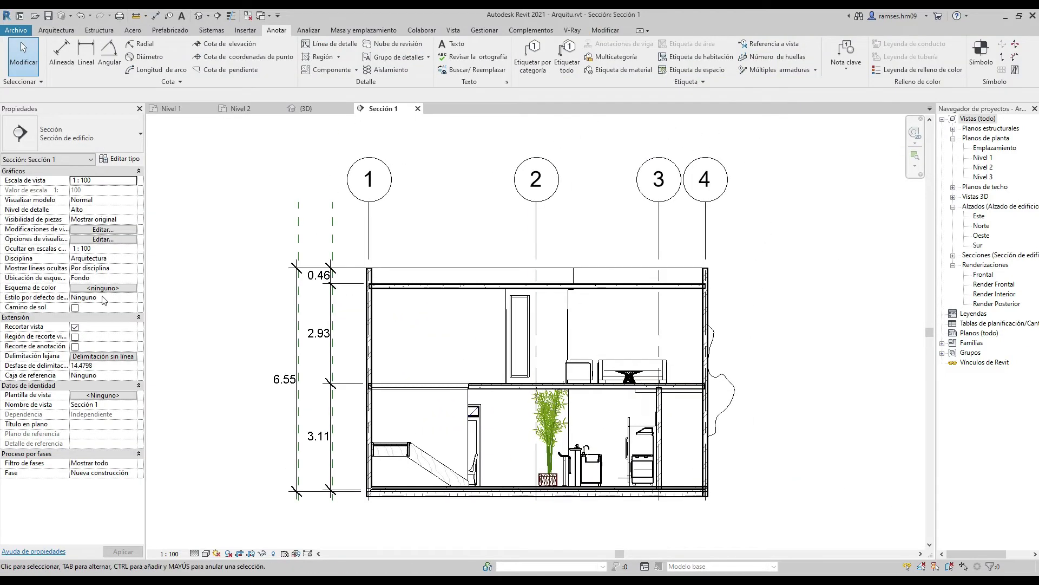
In Visibility/Graphics, set the Walls cut pattern to solid fill
{"action": "left_click", "coordinate": [123, 234]}
{"action": "left_click", "coordinate": [346, 346]}
{"action": "left_click", "coordinate": [379, 347]}
{"action": "left_click", "coordinate": [520, 260]}
{"action": "left_click", "coordinate": [391, 277]}
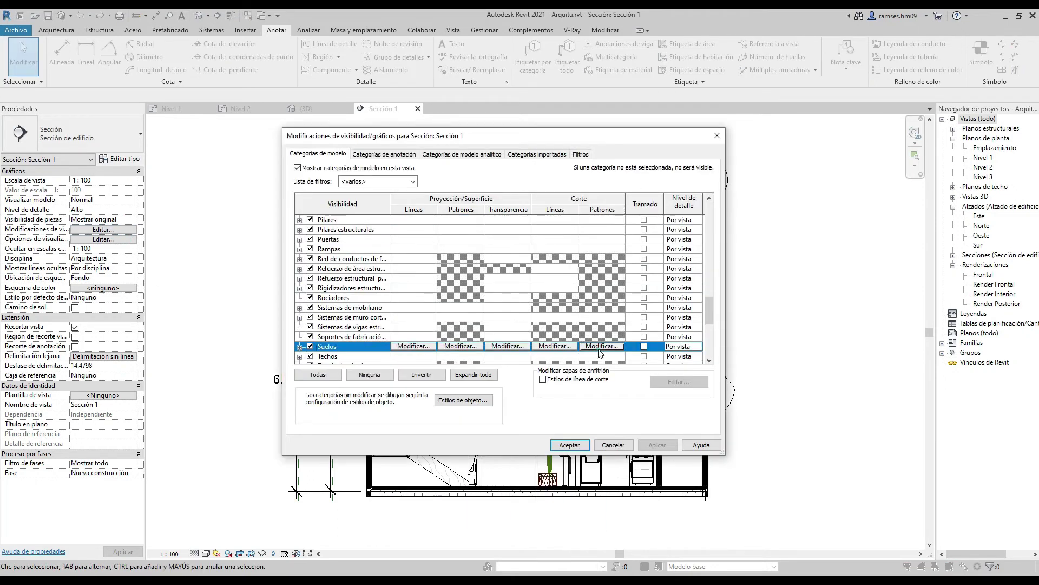
Set the Floors cut pattern to a solid black fill
{"action": "left_click", "coordinate": [512, 280]}
{"action": "left_click", "coordinate": [391, 278]}
{"action": "left_click", "coordinate": [547, 387]}
{"action": "left_click", "coordinate": [609, 346]}
Set the Roofs cut pattern to a solid black fill and apply the overrides
{"action": "left_click", "coordinate": [579, 262]}
{"action": "left_click", "coordinate": [557, 298]}
{"action": "left_click", "coordinate": [391, 278]}
{"action": "left_click", "coordinate": [547, 386]}
{"action": "left_click", "coordinate": [609, 445]}
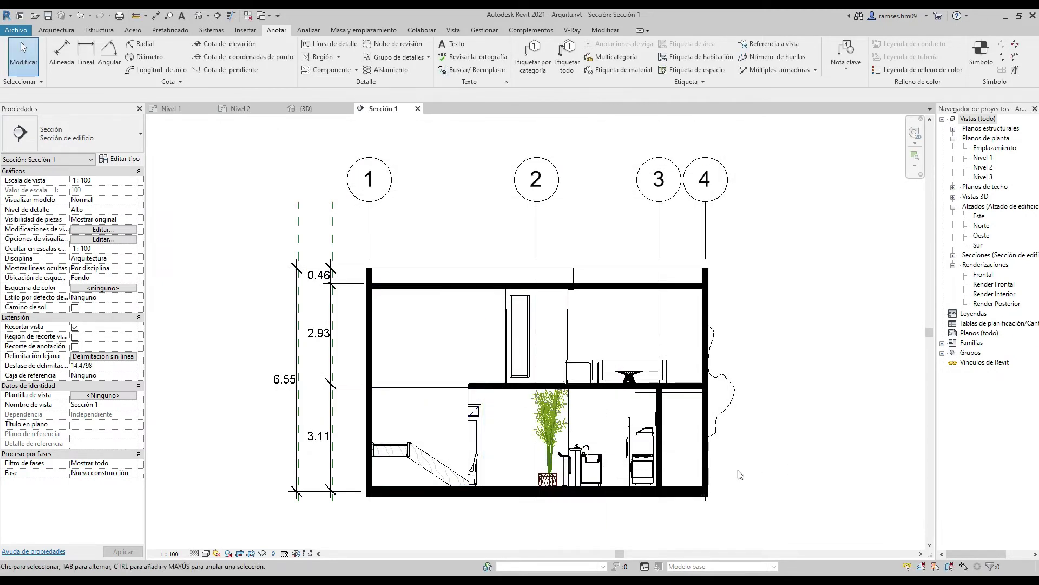
{"action": "middle_click_drag", "start_coordinate": [797, 458], "coordinate": [784, 418]}
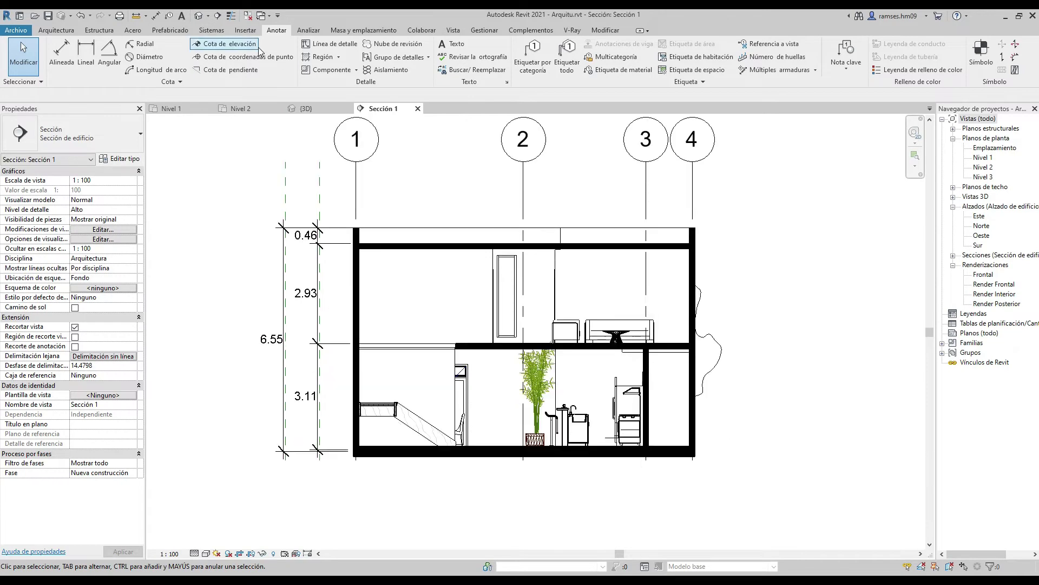
Sketch an 11.10 by 0.50 filled-region rectangle beneath the ground-floor slab
{"action": "left_click", "coordinate": [318, 57]}
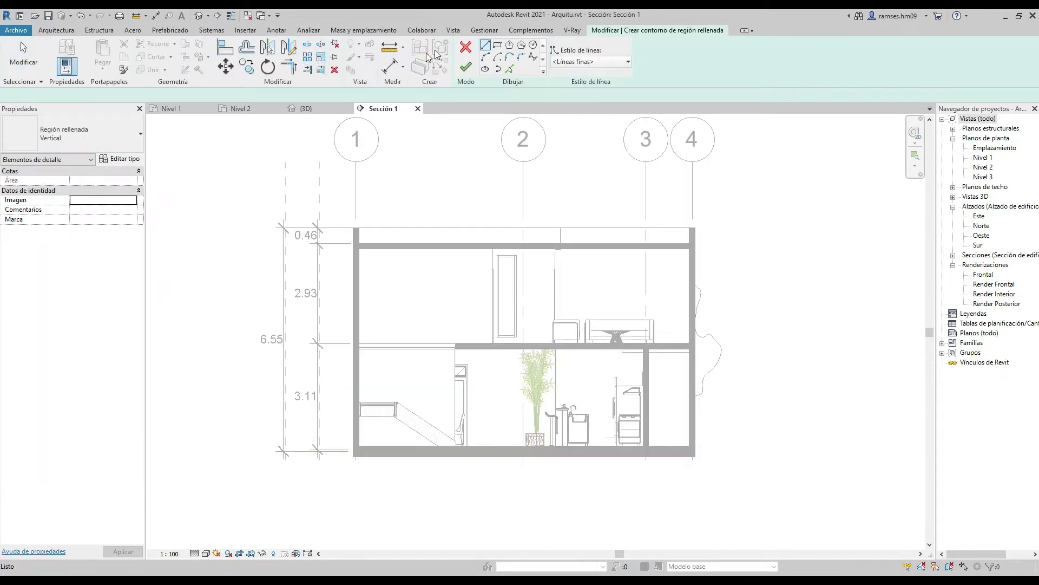
{"action": "left_click", "coordinate": [497, 47]}
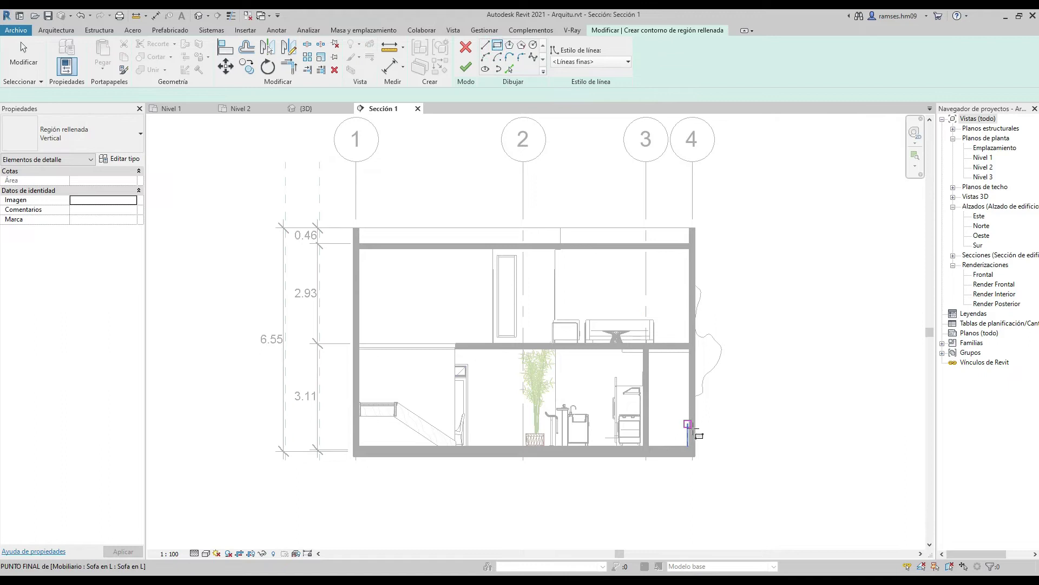
{"action": "left_click", "coordinate": [707, 458]}
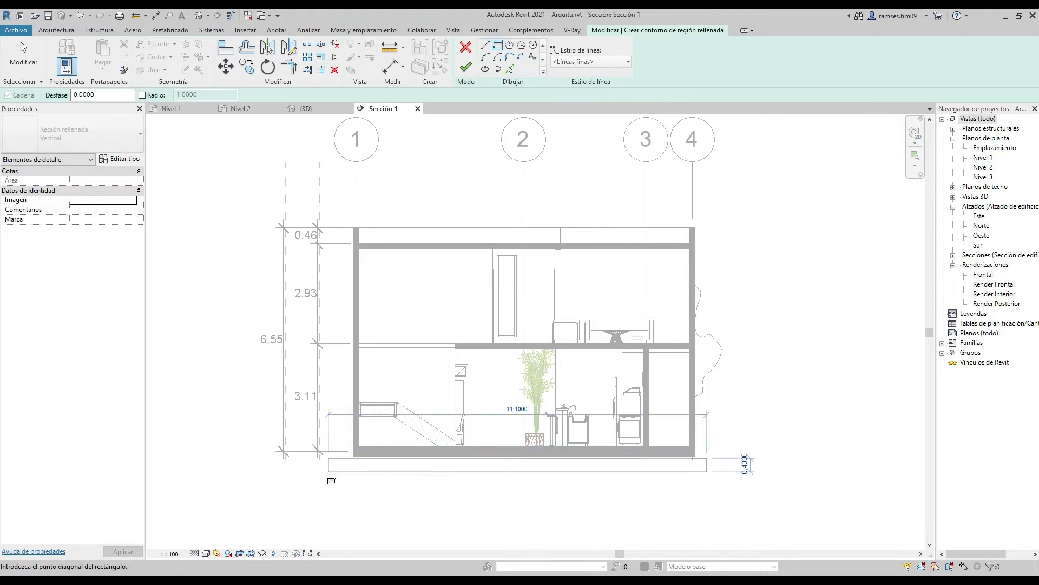
{"action": "left_click", "coordinate": [328, 475]}
{"action": "scroll", "coordinate": [697, 471], "scroll_direction": "up", "scroll_amount": 4}
{"action": "key", "text": "Escape"}
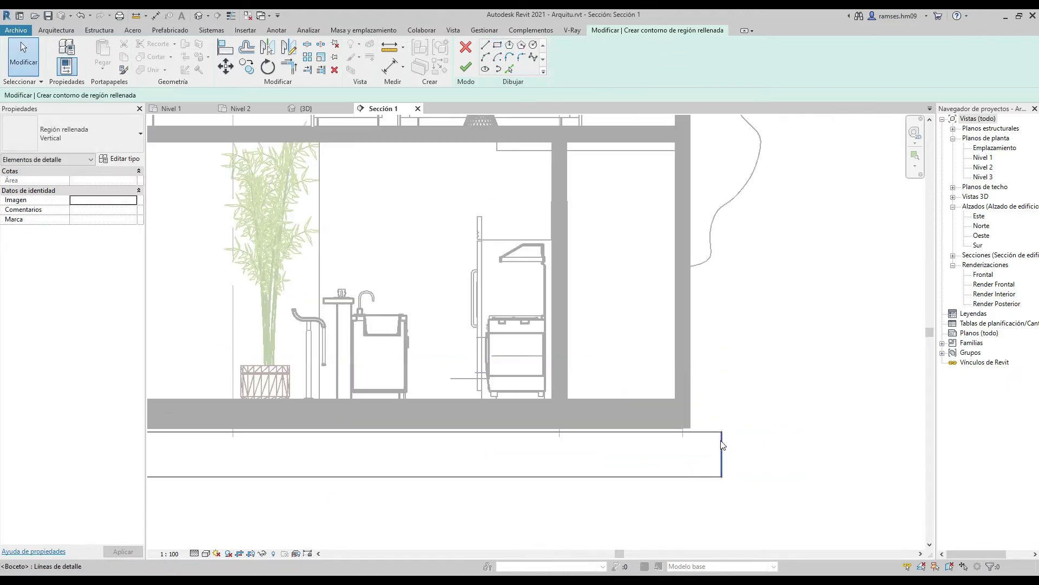
{"action": "key", "text": "Escape"}
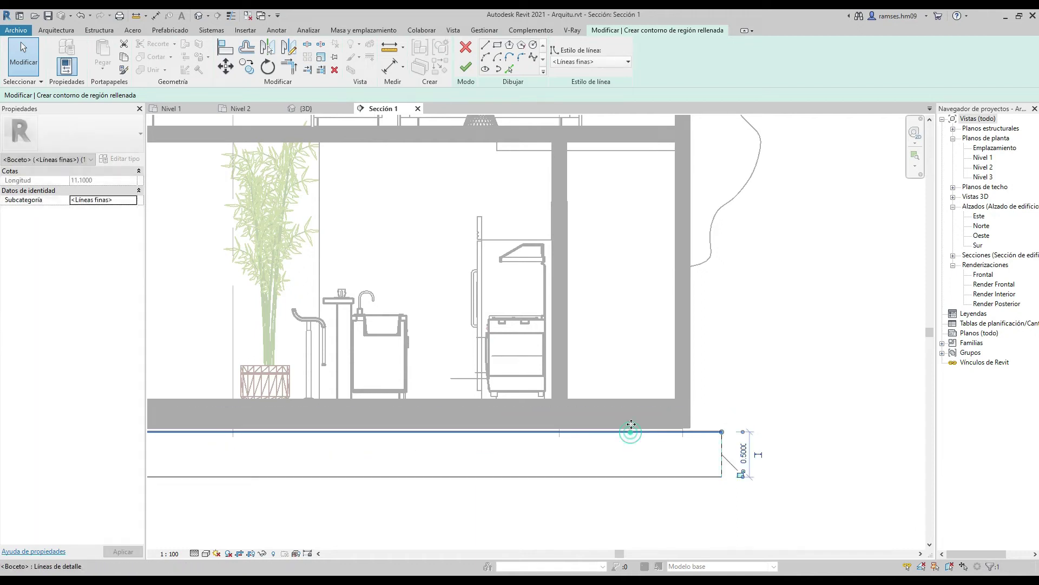
{"action": "scroll", "coordinate": [791, 440], "scroll_direction": "down", "scroll_amount": 1}
{"action": "scroll", "coordinate": [791, 439], "scroll_direction": "down", "scroll_amount": 3}
{"action": "key", "text": "Escape"}
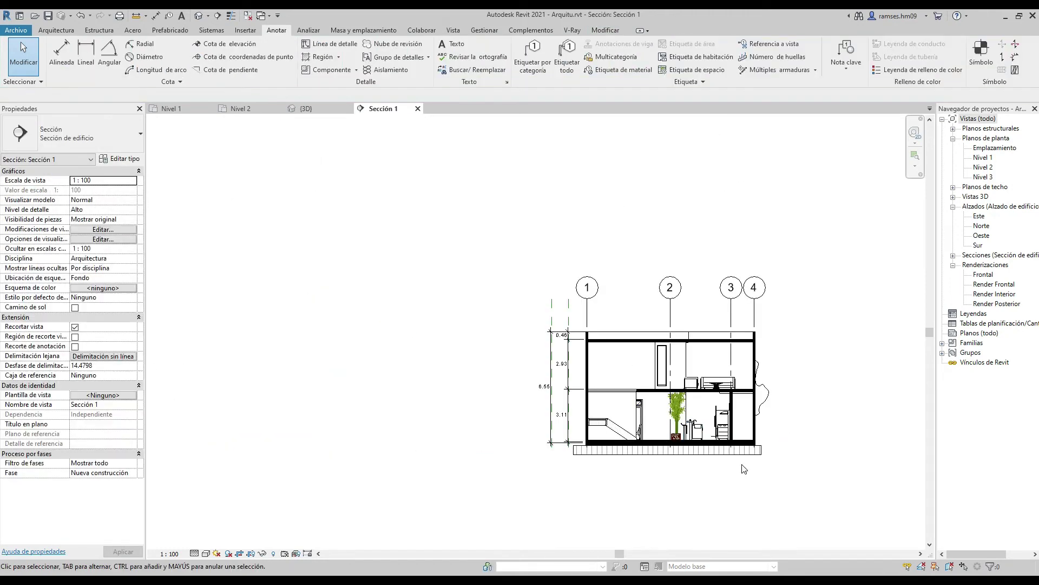
{"action": "scroll", "coordinate": [742, 468], "scroll_direction": "up", "scroll_amount": 1}
Set the ground region type's foreground pattern to Tierra
{"action": "left_click", "coordinate": [693, 439]}
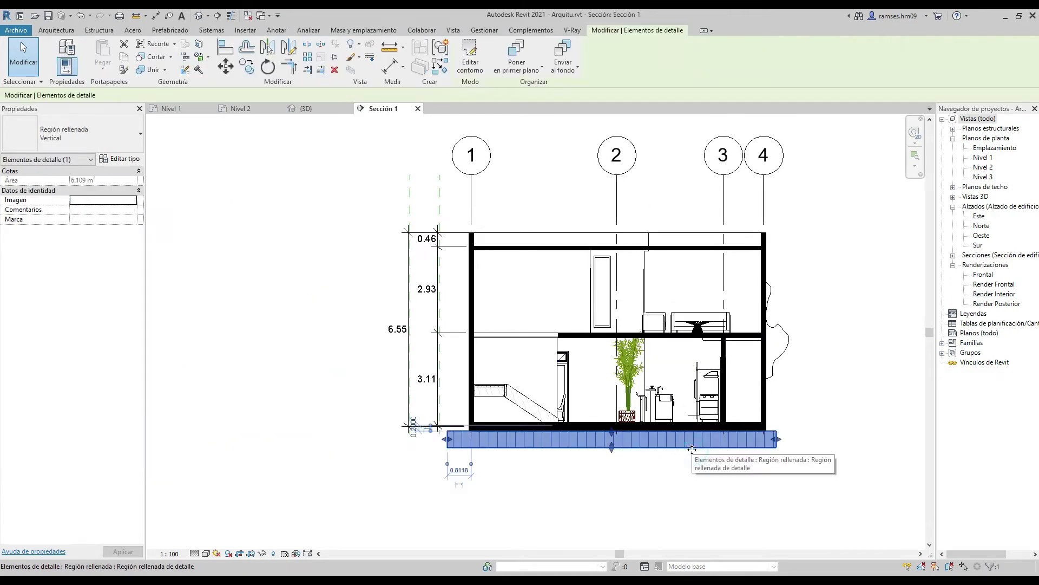
{"action": "left_click", "coordinate": [120, 158]}
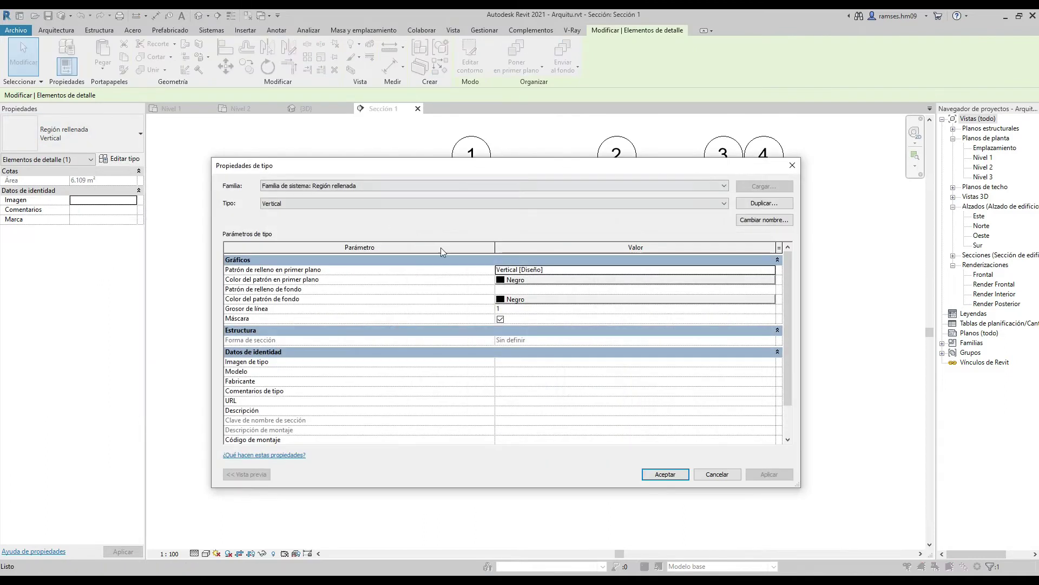
{"action": "left_click", "coordinate": [772, 273]}
{"action": "left_click", "coordinate": [580, 332]}
{"action": "left_click", "coordinate": [533, 431]}
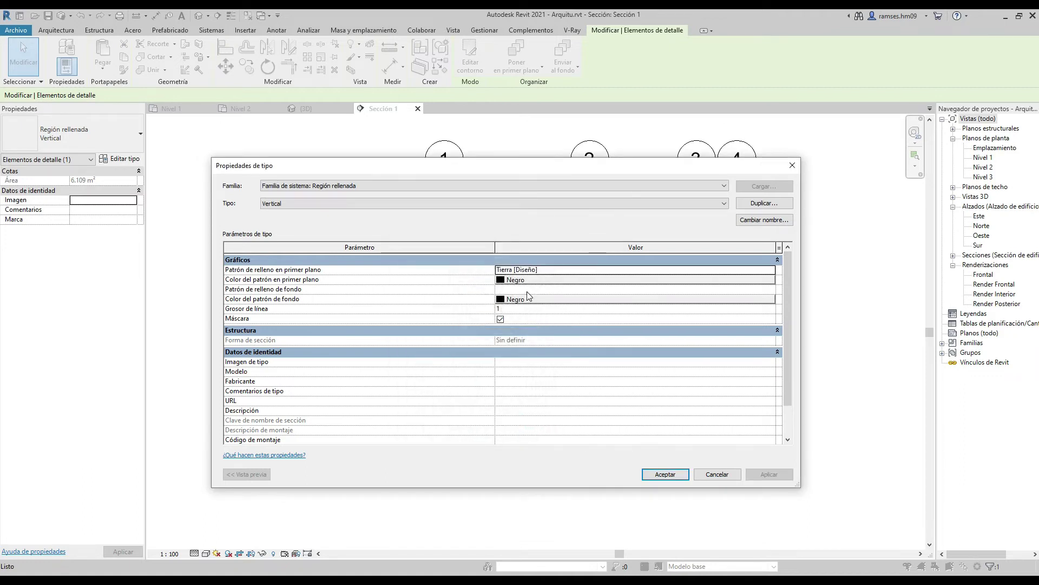
Give the region a solid brown RGB 128-064-000 background fill and accept the type changes
{"action": "left_click", "coordinate": [772, 288]}
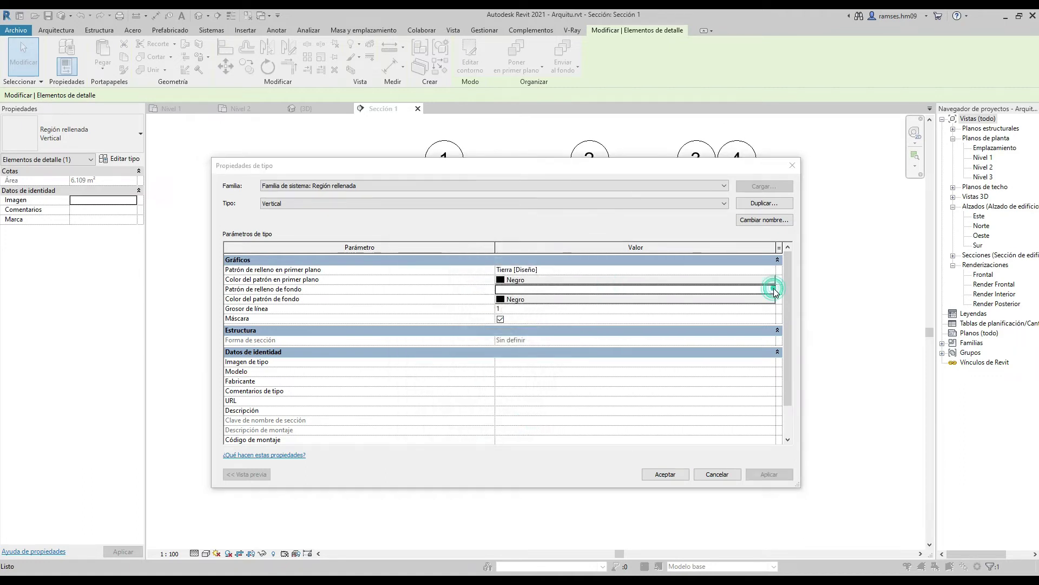
{"action": "left_click", "coordinate": [534, 431]}
{"action": "left_click", "coordinate": [610, 299]}
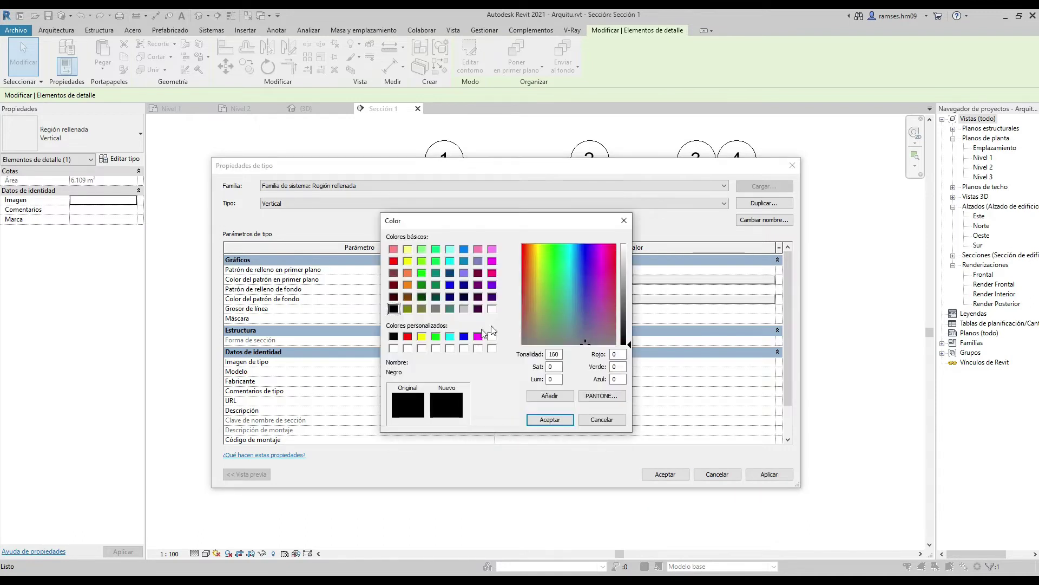
{"action": "left_click", "coordinate": [407, 296]}
{"action": "left_click", "coordinate": [550, 419]}
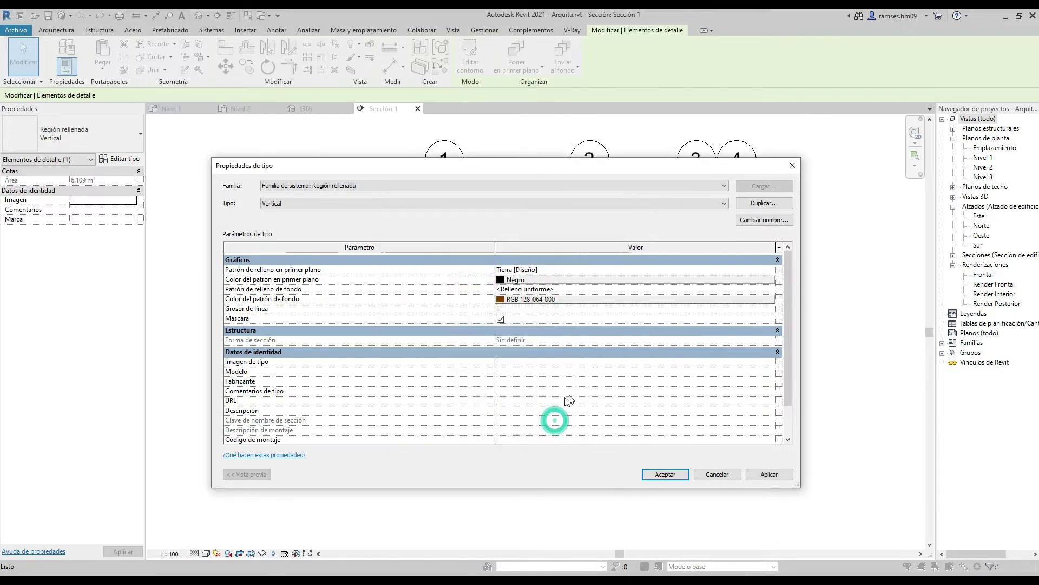
{"action": "left_click", "coordinate": [661, 474]}
{"action": "left_click", "coordinate": [739, 483]}
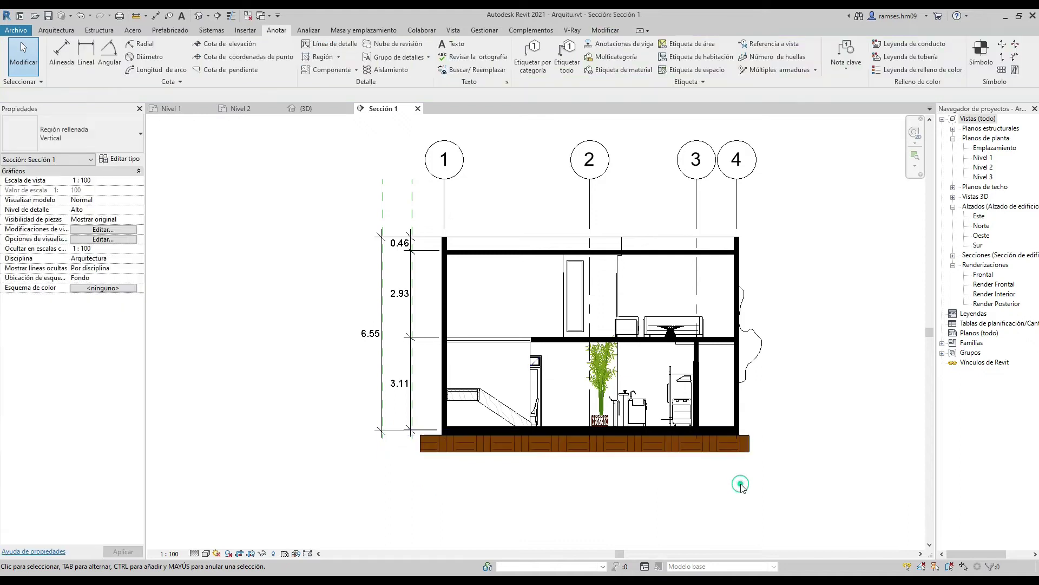
{"action": "mouse_move", "coordinate": [824, 445]}
{"action": "middle_mouse_down"}
{"action": "mouse_move", "coordinate": [767, 463]}
{"action": "mouse_move", "coordinate": [759, 449]}
{"action": "middle_mouse_up"}
{"action": "scroll", "coordinate": [781, 441], "scroll_direction": "down", "scroll_amount": 1}
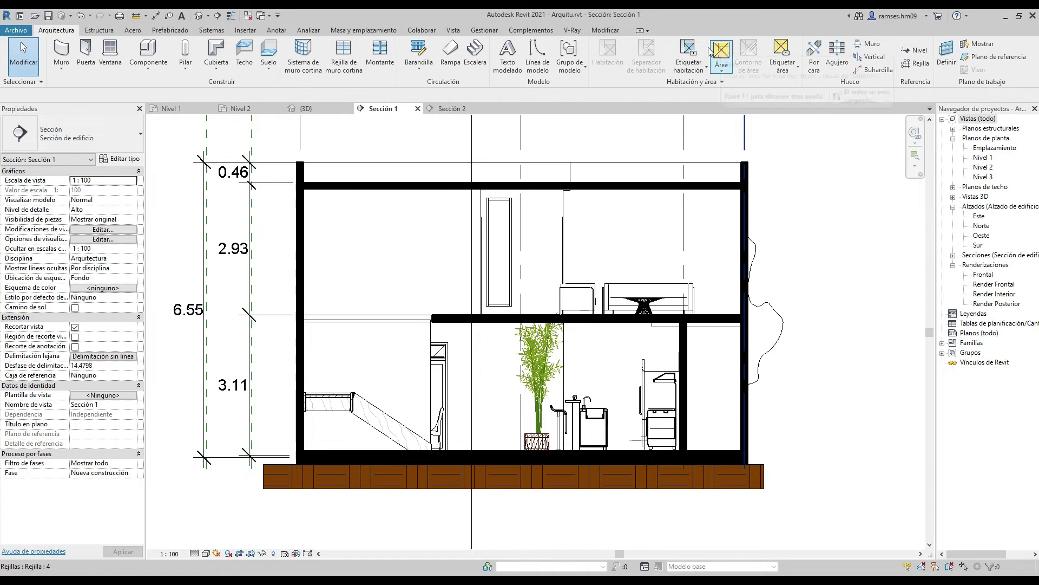
Tag the section's rooms Escalera, Vestibulo, Cocina and Sala de T.V
{"action": "left_click", "coordinate": [686, 52]}
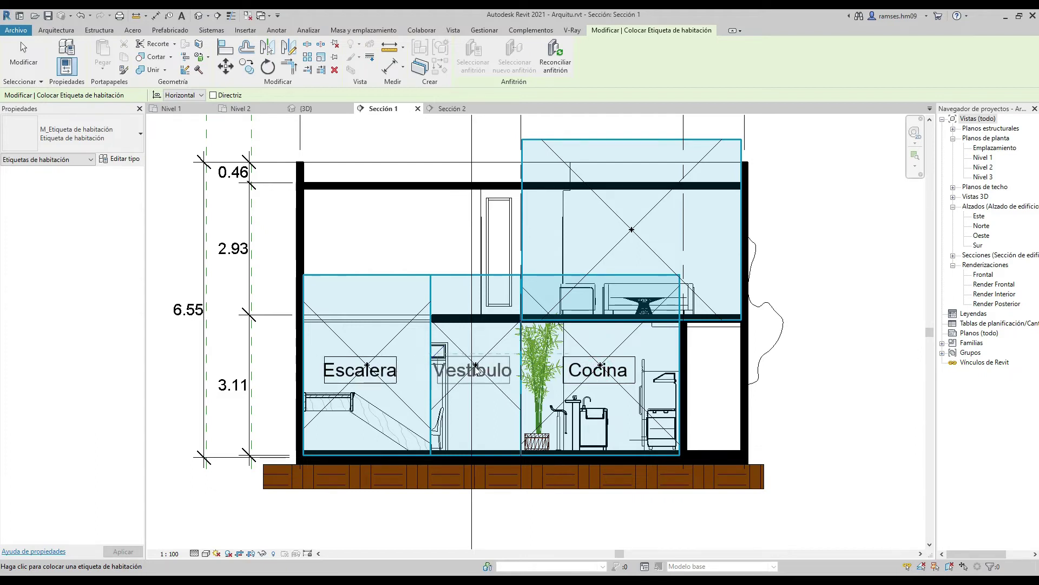
{"action": "left_click", "coordinate": [637, 232]}
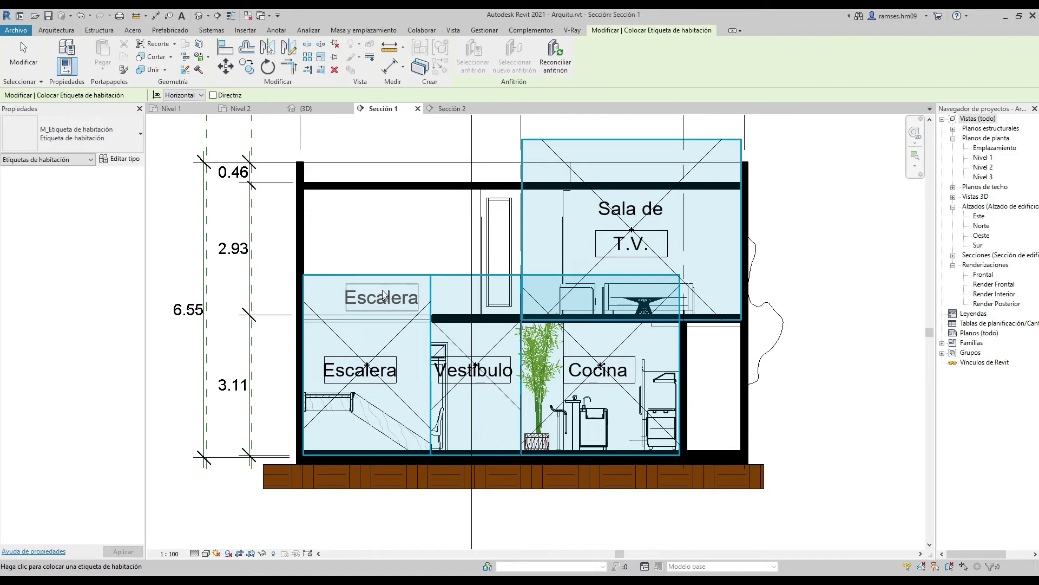
{"action": "key", "text": "Escape"}
{"action": "key", "text": "Escape"}
{"action": "left_click", "coordinate": [277, 30]}
Place spot elevations 0.15 on Vestibulo, 0.10 on Cocina and 3.08 in Sala de T.V
{"action": "left_click", "coordinate": [187, 55]}
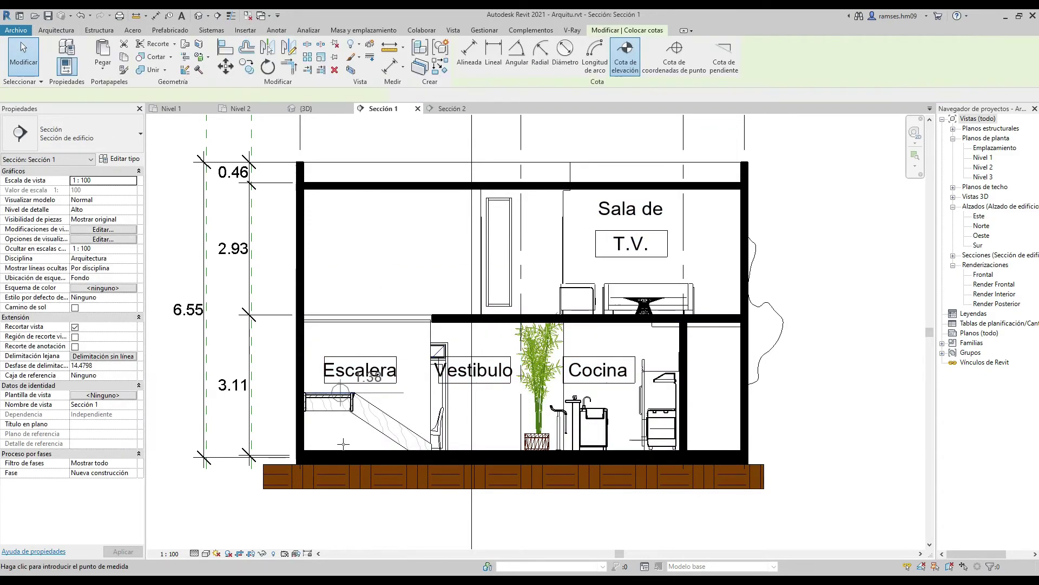
{"action": "scroll", "coordinate": [452, 449], "scroll_direction": "up", "scroll_amount": 3}
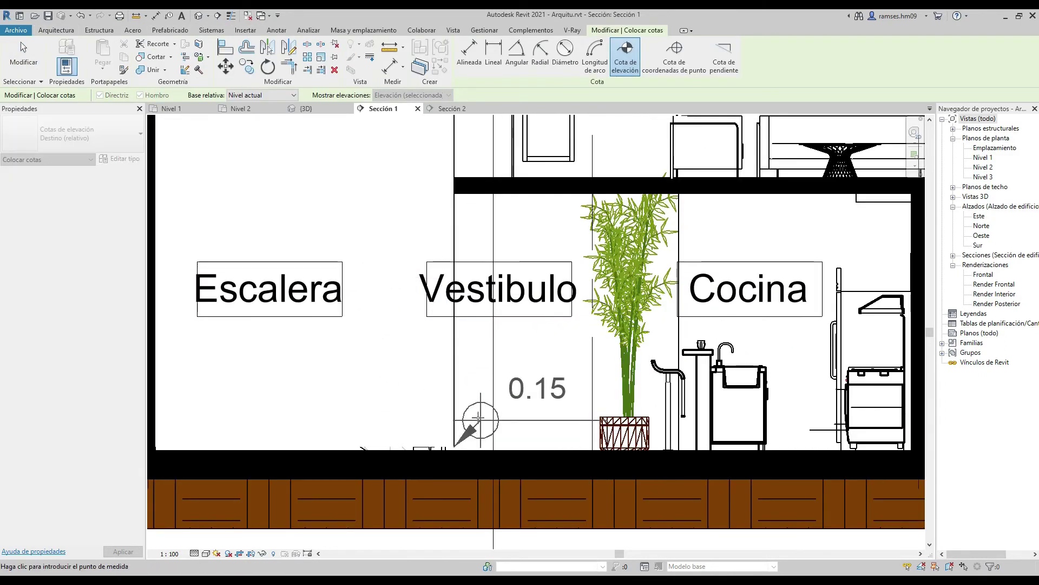
{"action": "left_click", "coordinate": [580, 412]}
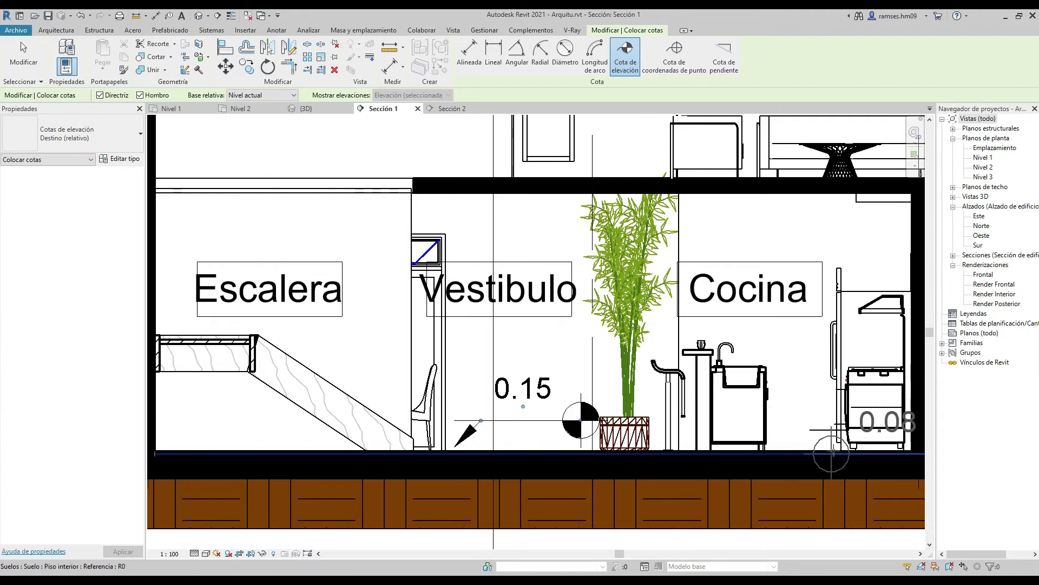
{"action": "left_click", "coordinate": [747, 432]}
{"action": "scroll", "coordinate": [747, 432], "scroll_direction": "down", "scroll_amount": 3}
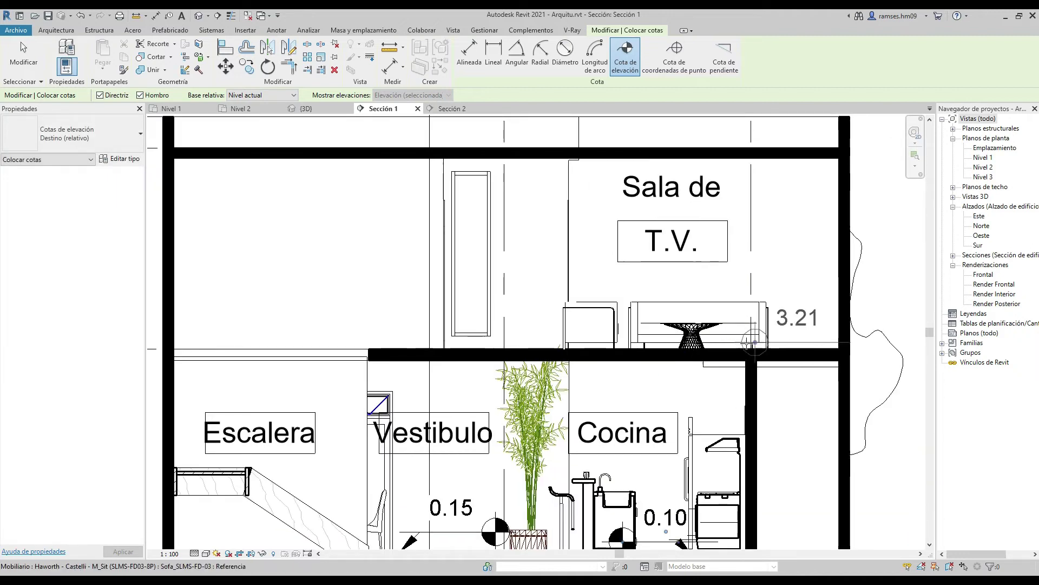
{"action": "left_click", "coordinate": [647, 331]}
{"action": "scroll", "coordinate": [647, 331], "scroll_direction": "down", "scroll_amount": 3}
{"action": "key", "text": "Escape"}
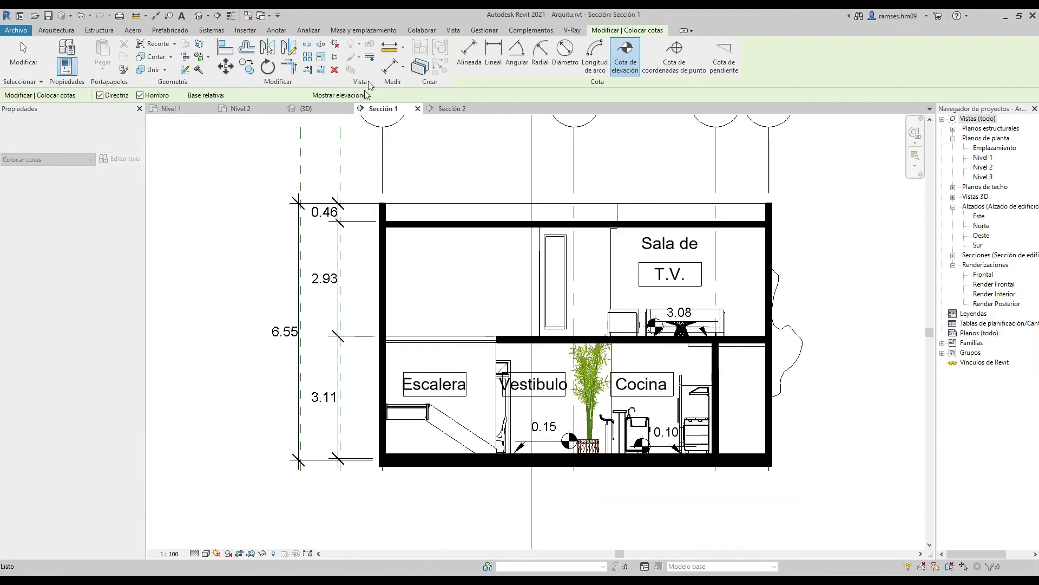
{"action": "key", "text": "Escape"}
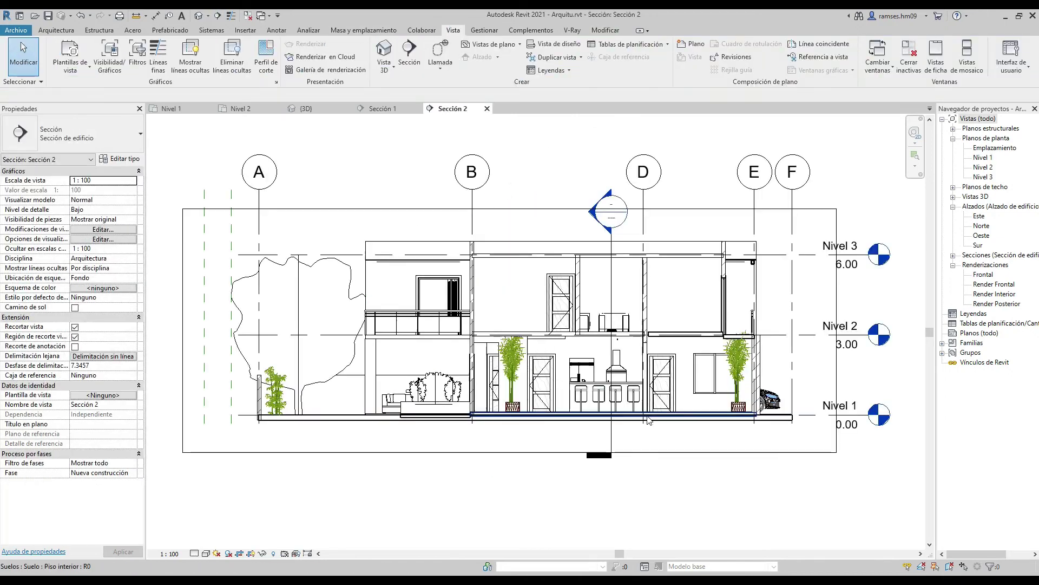
Start and cancel an aligned dimension in Sección 2
{"action": "right_click", "coordinate": [760, 263]}
{"action": "key", "text": "Escape"}
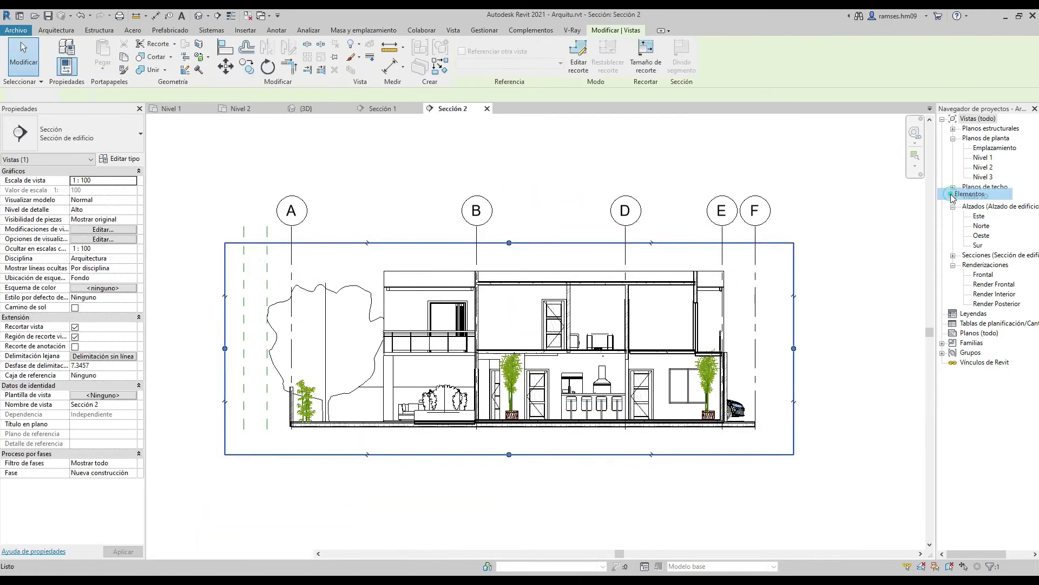
{"action": "left_click", "coordinate": [276, 30]}
{"action": "left_click", "coordinate": [59, 54]}
{"action": "scroll", "coordinate": [568, 422], "scroll_direction": "up", "scroll_amount": 3}
{"action": "key", "text": "Escape"}
{"action": "scroll", "coordinate": [568, 423], "scroll_direction": "down", "scroll_amount": 3}
Open Sección 2's visibility/graphics overrides with VG, then return to the Nivel 1 plan
{"action": "key", "text": "v"}
{"action": "key", "text": "g"}
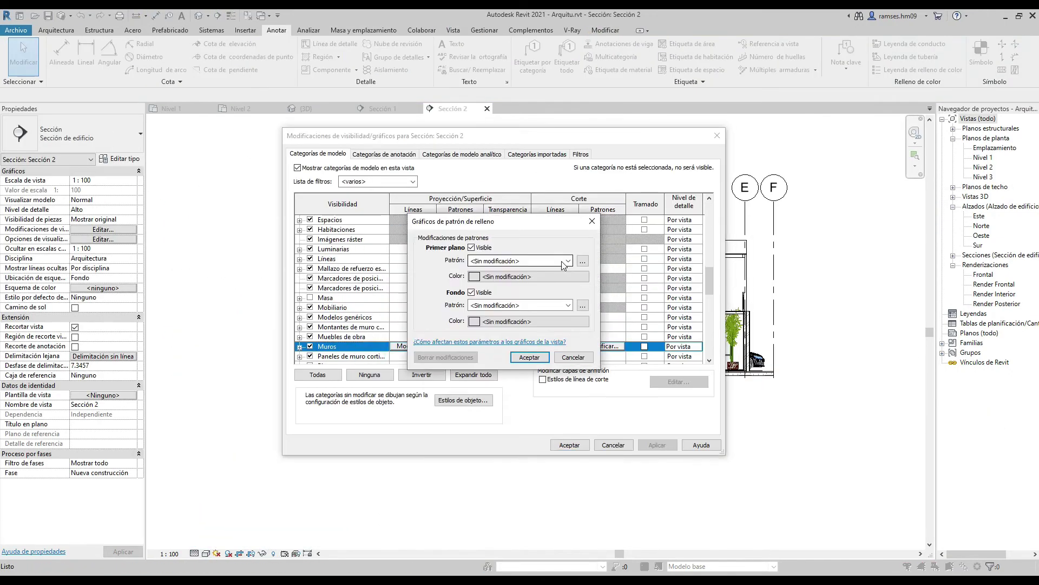
{"action": "scroll", "coordinate": [390, 307], "scroll_direction": "down", "scroll_amount": 3}
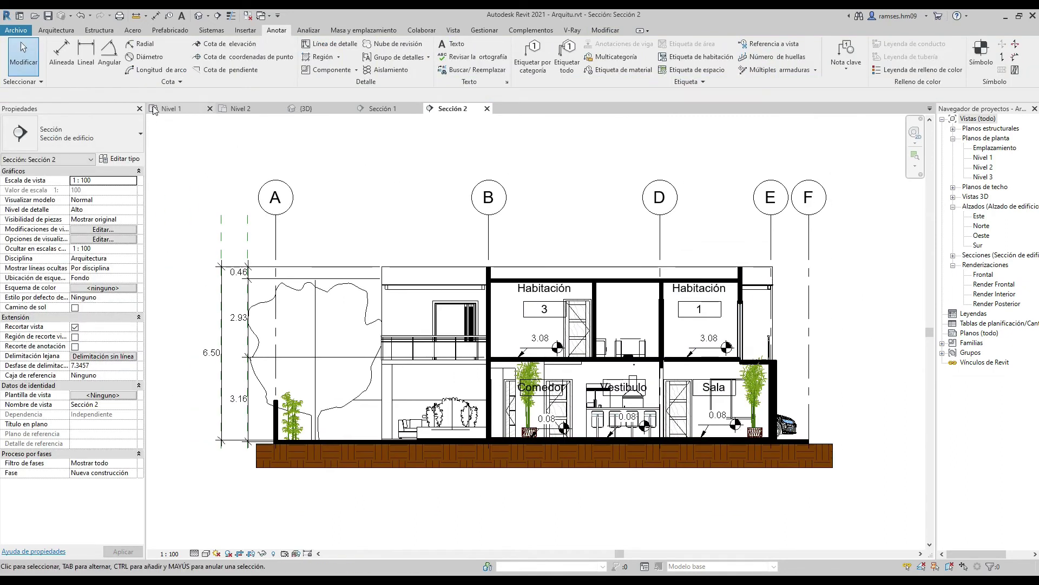
{"action": "left_click", "coordinate": [170, 107]}
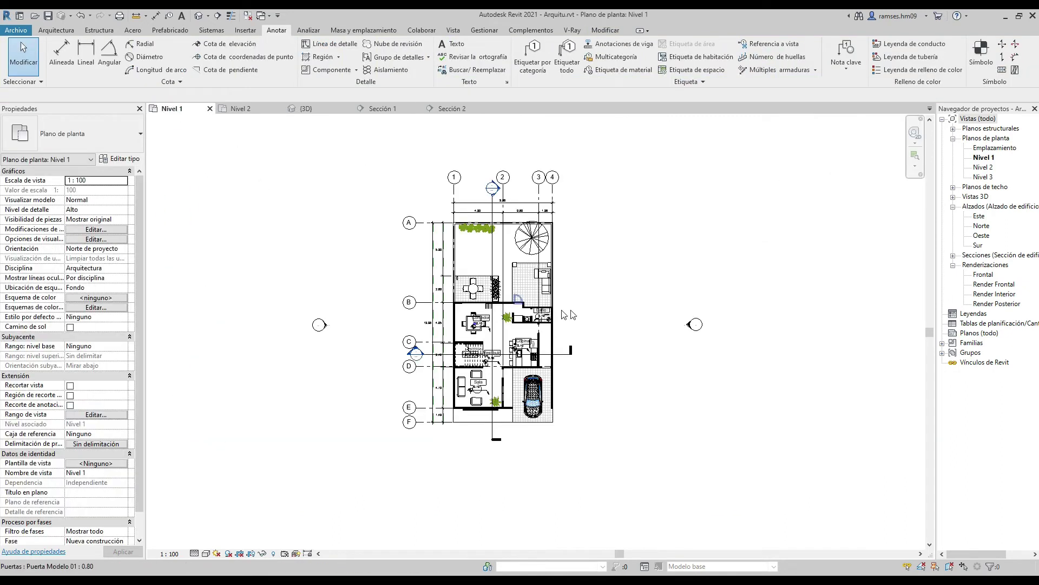
Look over the Nivel 2 plan and open the Sur elevation from its marker
{"action": "scroll", "coordinate": [590, 351], "scroll_direction": "up", "scroll_amount": 1}
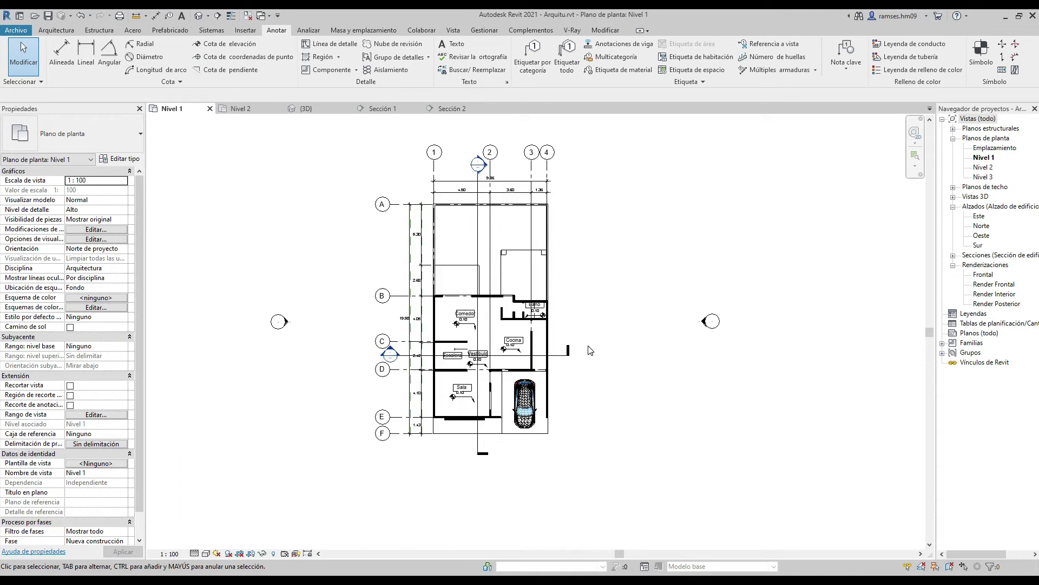
{"action": "left_click", "coordinate": [250, 109]}
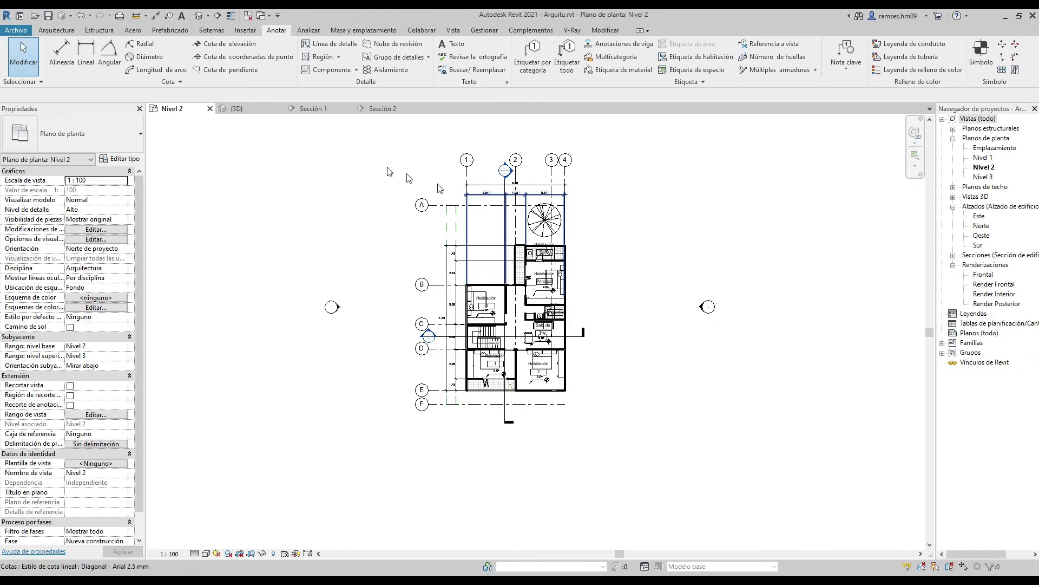
{"action": "scroll", "coordinate": [647, 351], "scroll_direction": "down", "scroll_amount": 2}
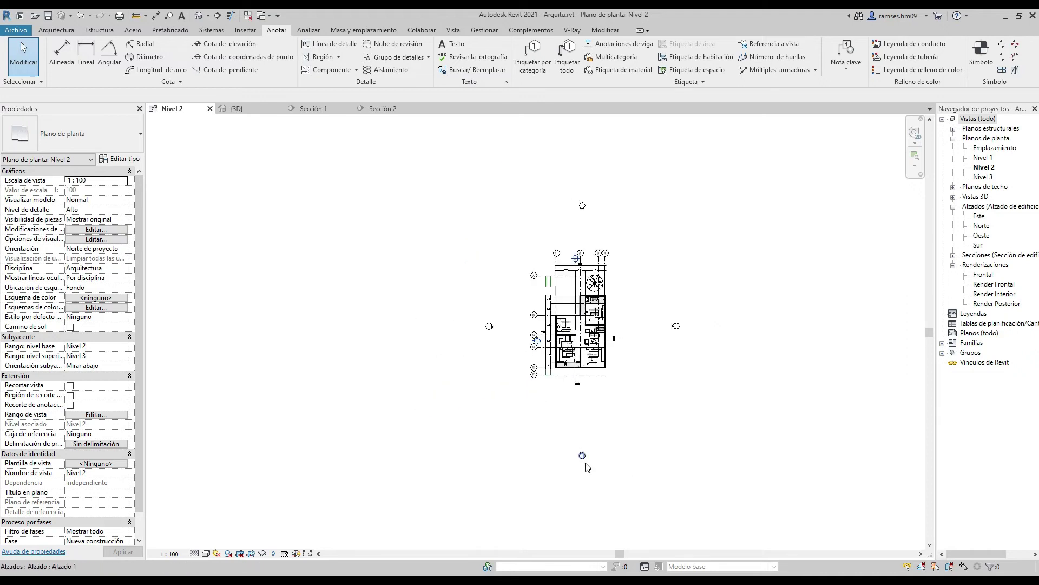
{"action": "scroll", "coordinate": [587, 467], "scroll_direction": "up", "scroll_amount": 2}
{"action": "double_click", "coordinate": [584, 455]}
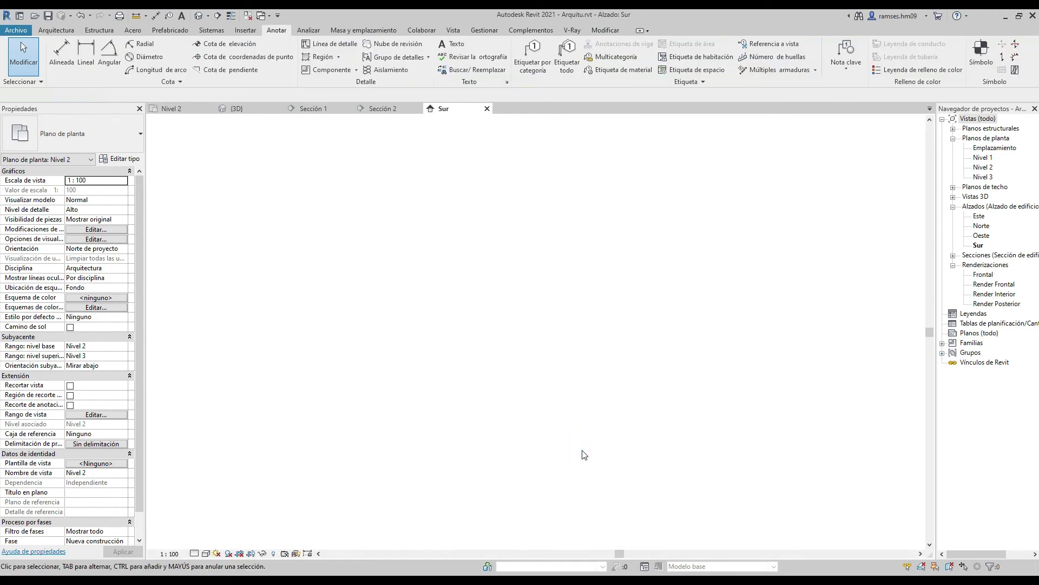
Set the Sur elevation's visual style to Shaded
{"action": "middle_click_drag", "start_coordinate": [584, 455], "coordinate": [653, 444]}
{"action": "scroll", "coordinate": [654, 444], "scroll_direction": "down", "scroll_amount": 1}
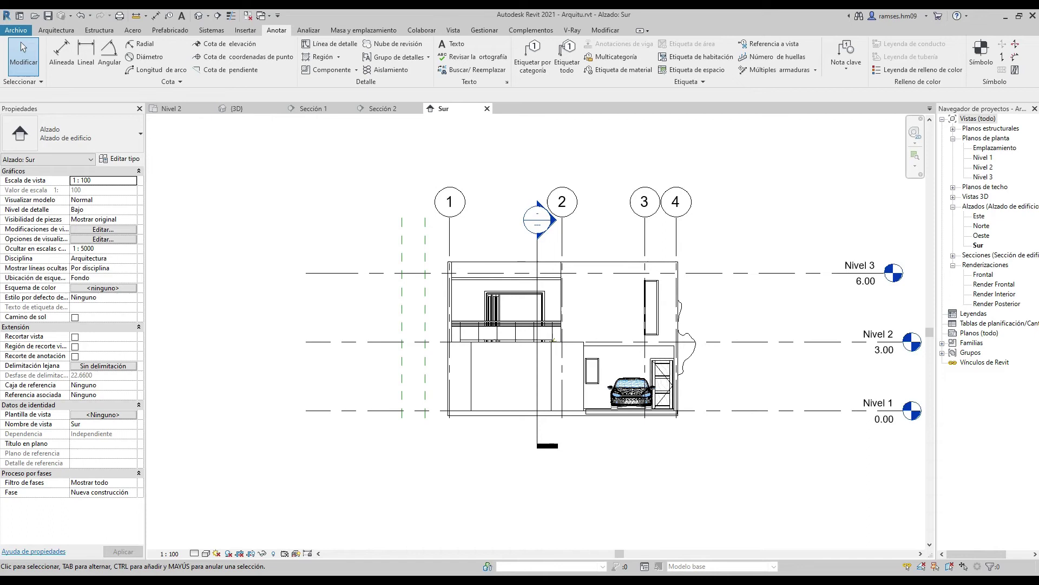
{"action": "left_click", "coordinate": [206, 553]}
{"action": "left_click", "coordinate": [236, 530]}
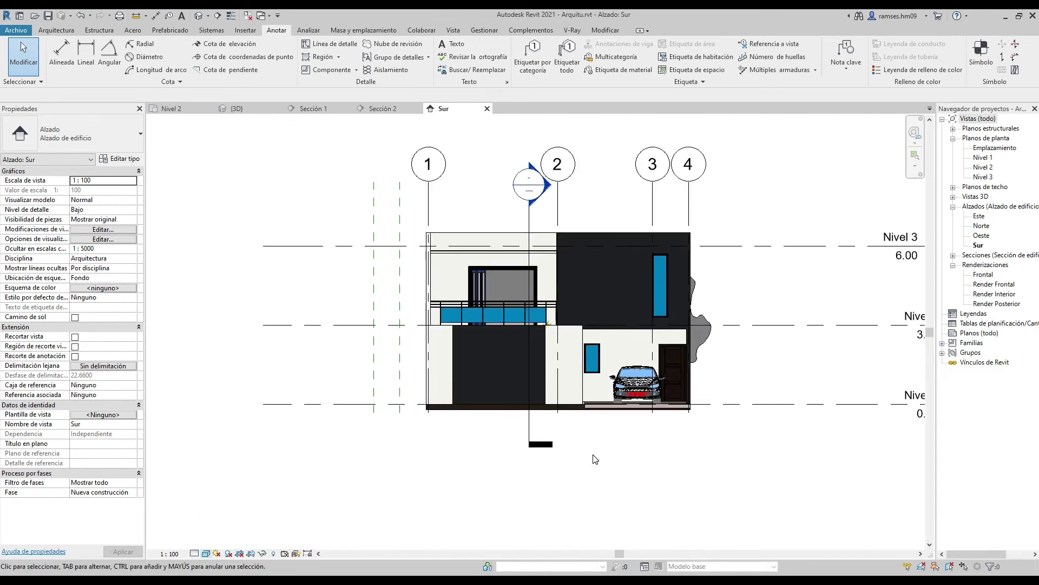
Hide the Sección 2 section line and all level lines in the Sur elevation
{"action": "left_click", "coordinate": [537, 445]}
{"action": "right_click", "coordinate": [539, 442]}
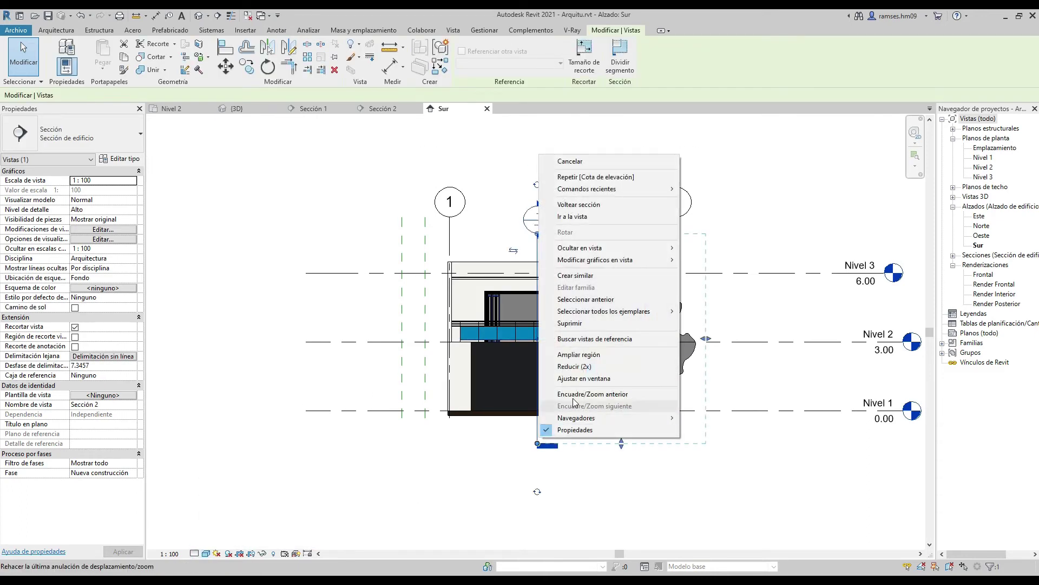
{"action": "left_click", "coordinate": [714, 248]}
{"action": "left_click", "coordinate": [822, 414]}
{"action": "mouse_move", "coordinate": [861, 220]}
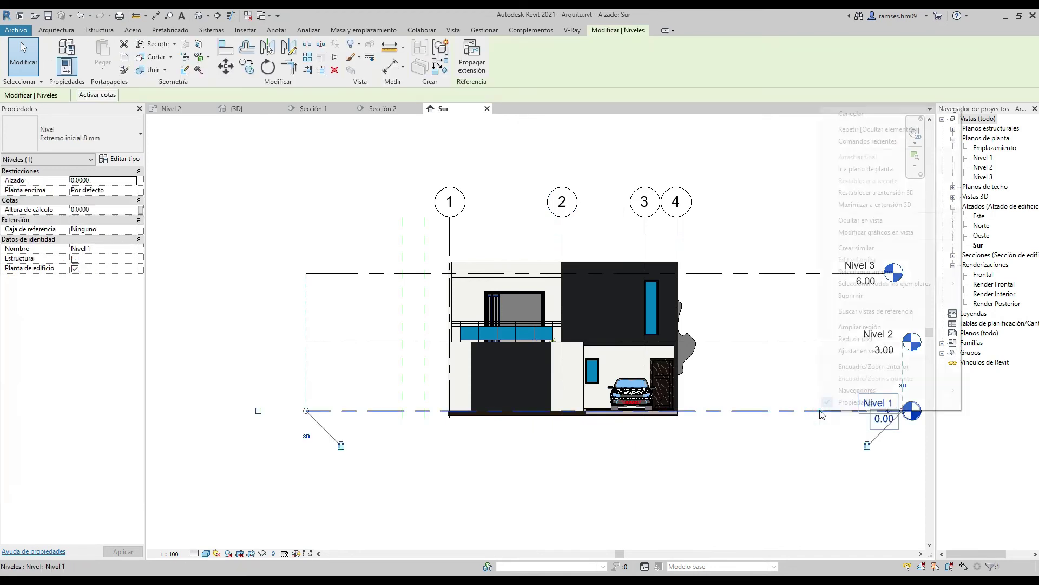
{"action": "right_click", "coordinate": [821, 413]}
{"action": "left_click", "coordinate": [976, 233]}
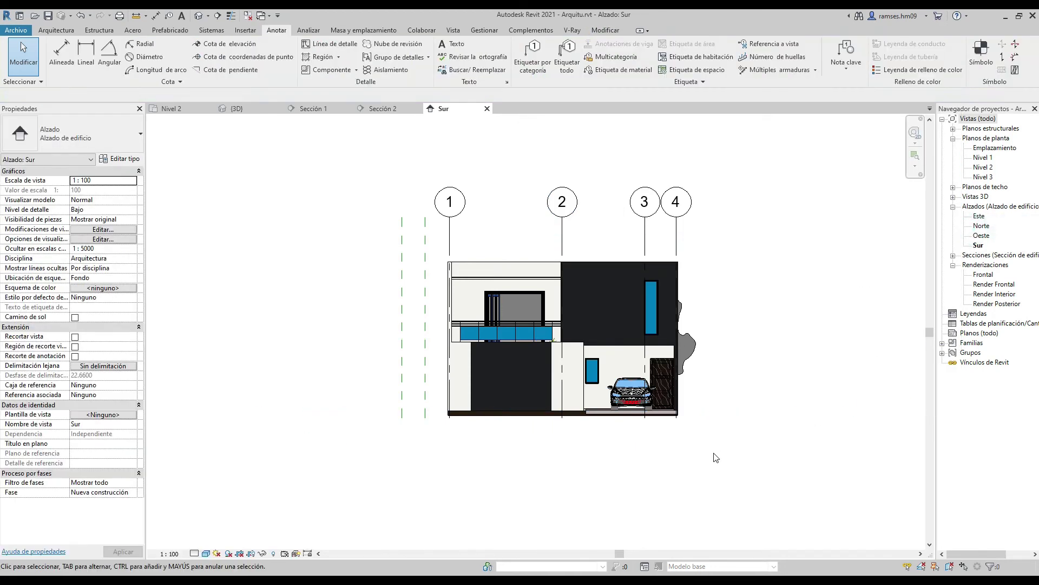
Set the elevation's detail level to Alto and visual style to Realista
{"action": "scroll", "coordinate": [753, 433], "scroll_direction": "up", "scroll_amount": 5}
{"action": "left_click", "coordinate": [194, 551]}
{"action": "left_click", "coordinate": [238, 524]}
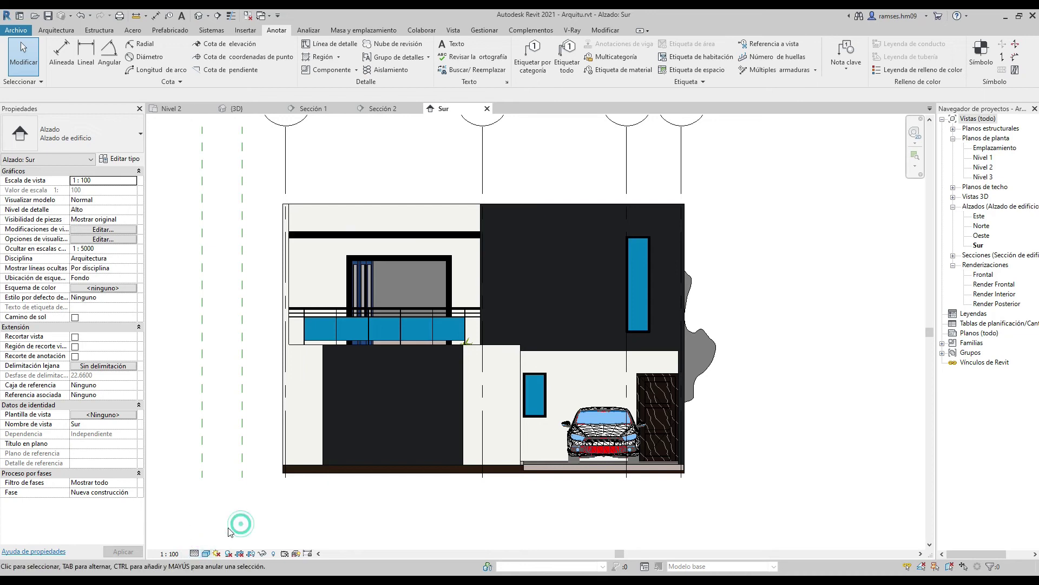
{"action": "left_click", "coordinate": [206, 553]}
{"action": "left_click", "coordinate": [228, 542]}
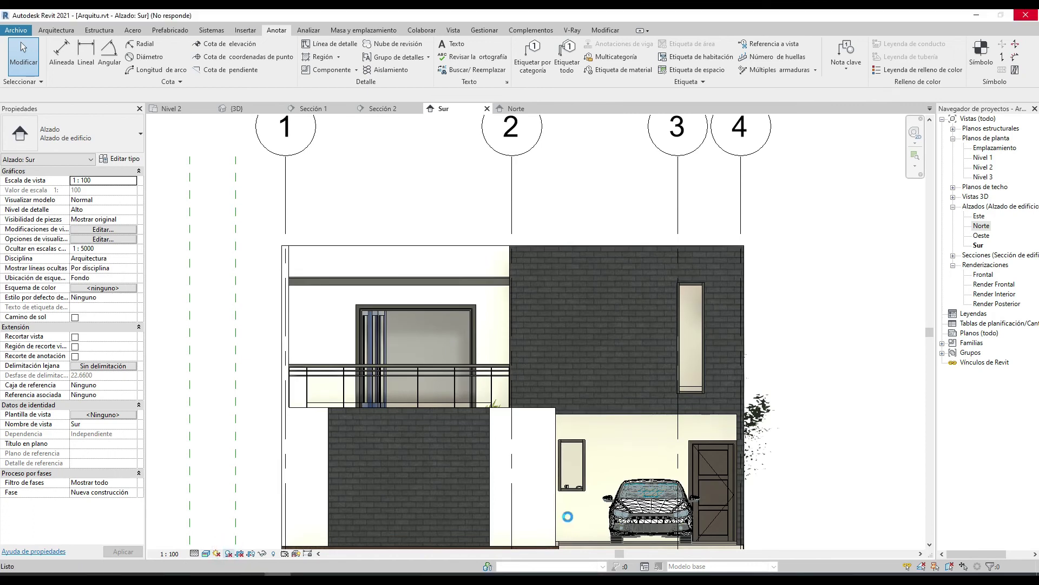
{"action": "scroll", "coordinate": [571, 484], "scroll_direction": "down", "scroll_amount": 2}
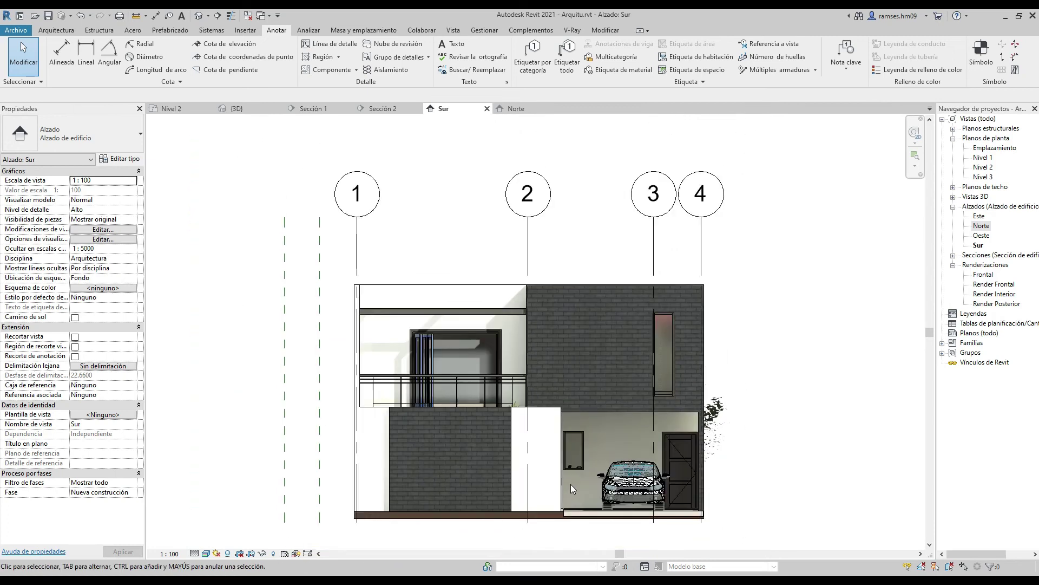
Hide the section line in the Norte elevation so the shaded facade shows
{"action": "right_click", "coordinate": [602, 152]}
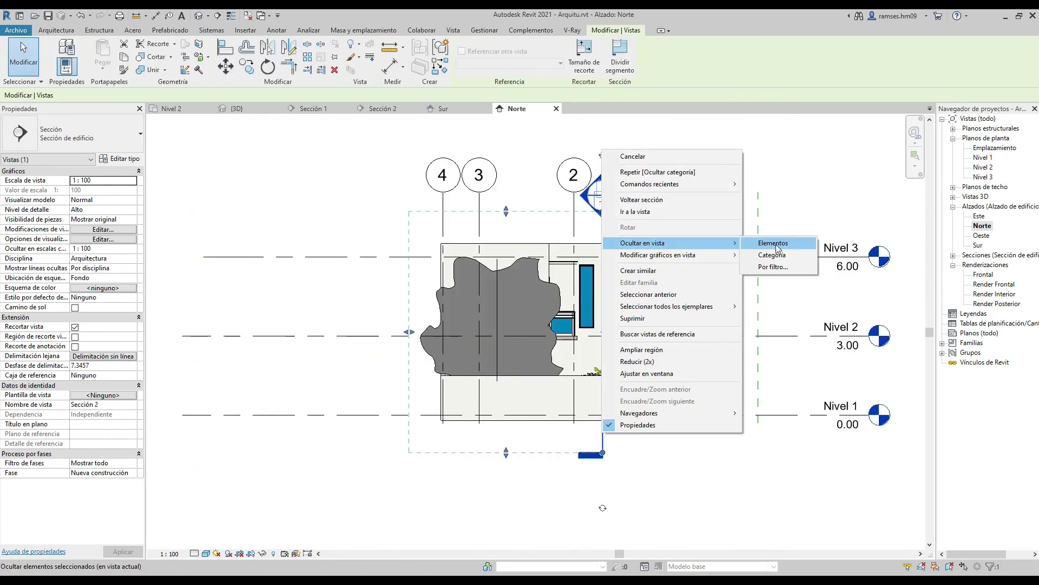
{"action": "left_click", "coordinate": [777, 248]}
{"action": "right_click", "coordinate": [780, 245]}
{"action": "left_click", "coordinate": [802, 252]}
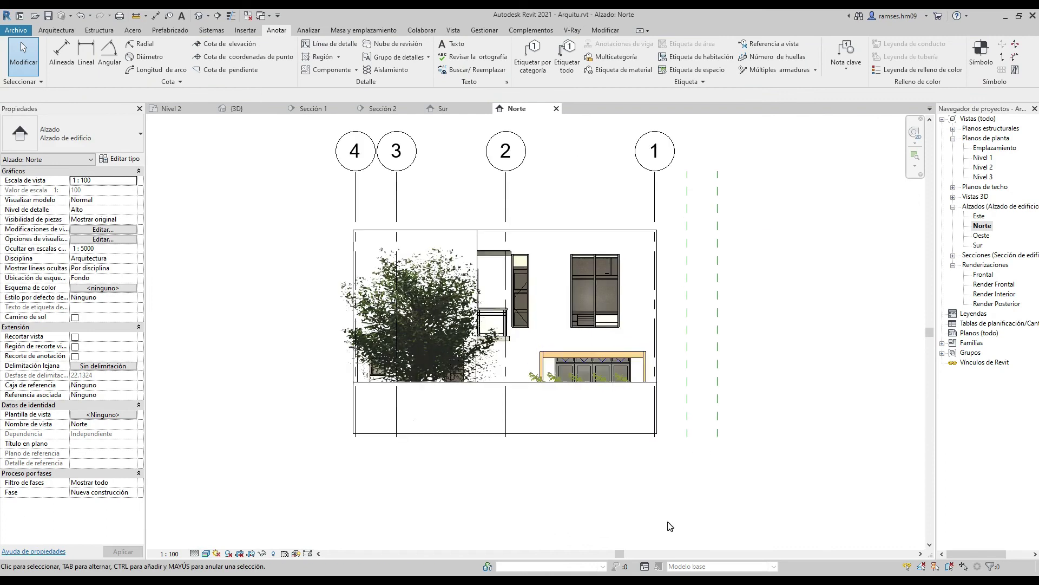
Switch back to the Nivel 2 plan and recentre it in the view
{"action": "scroll", "coordinate": [628, 487], "scroll_direction": "up", "scroll_amount": 1}
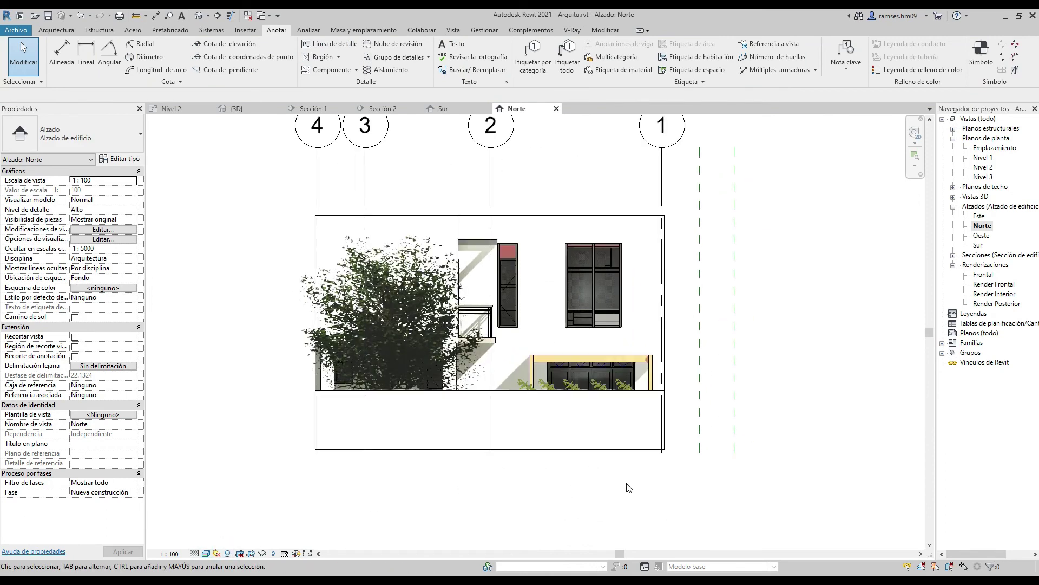
{"action": "key", "text": "ctrl+Tab"}
{"action": "mouse_move", "coordinate": [372, 232]}
{"action": "middle_mouse_down"}
{"action": "mouse_move", "coordinate": [371, 367]}
{"action": "mouse_move", "coordinate": [276, 366]}
{"action": "mouse_move", "coordinate": [310, 391]}
{"action": "middle_mouse_up"}
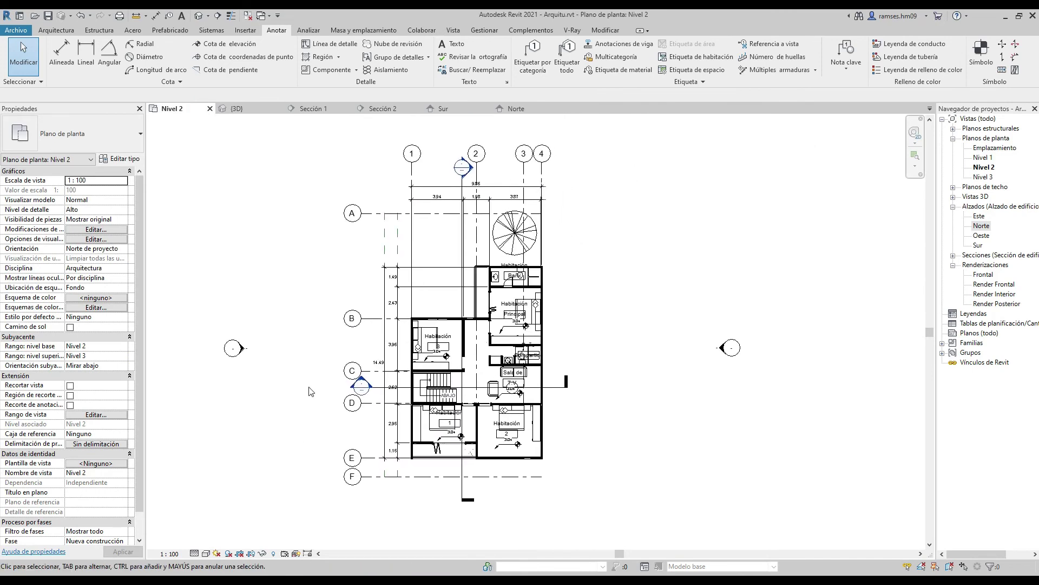
Cycle through Sección 1, Sección 2 and Sur, ending on the Norte elevation
{"action": "left_click", "coordinate": [308, 108]}
{"action": "left_click", "coordinate": [380, 111]}
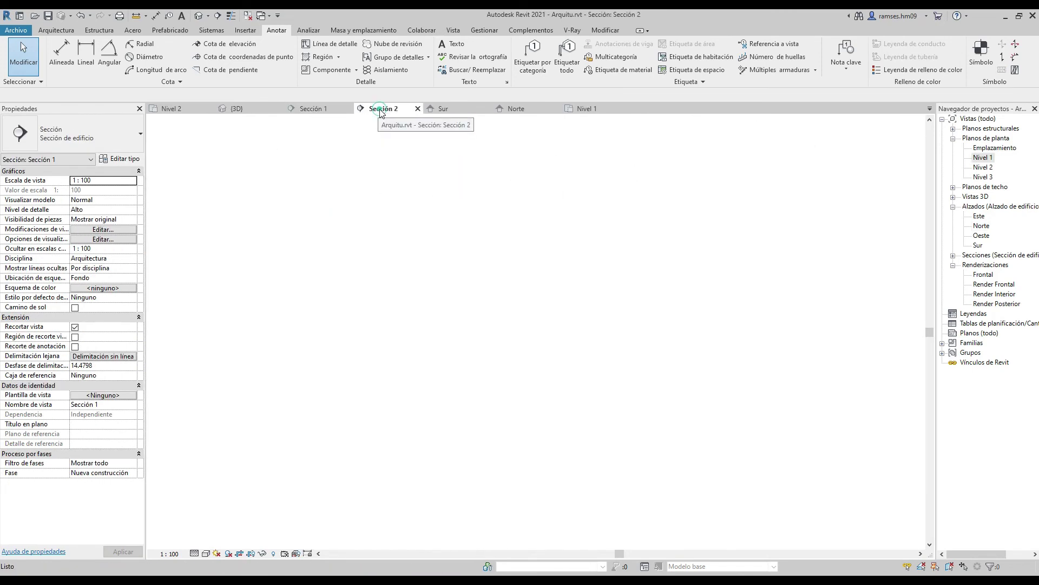
{"action": "left_click", "coordinate": [449, 111]}
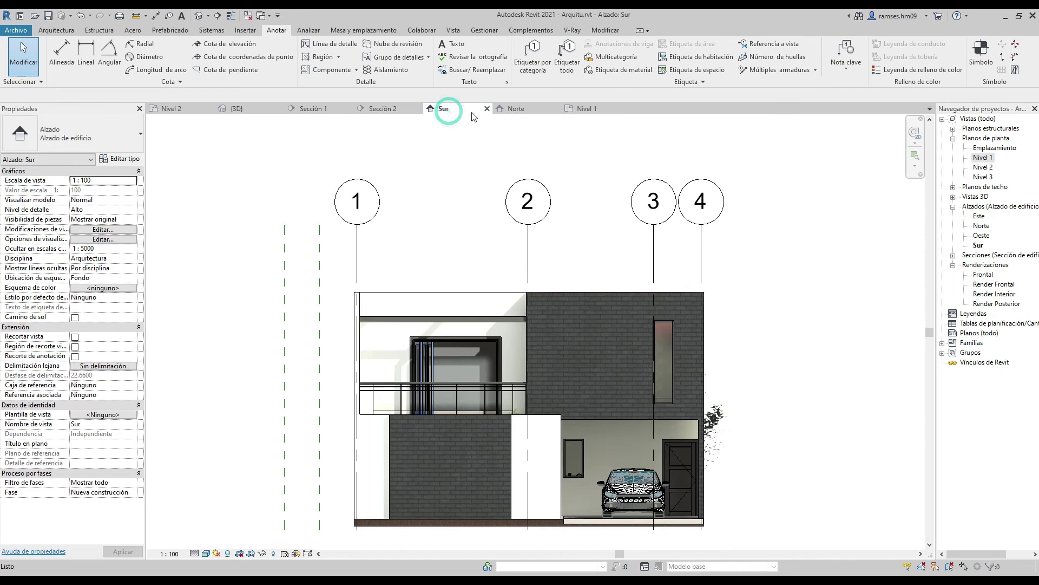
{"action": "left_click", "coordinate": [542, 116]}
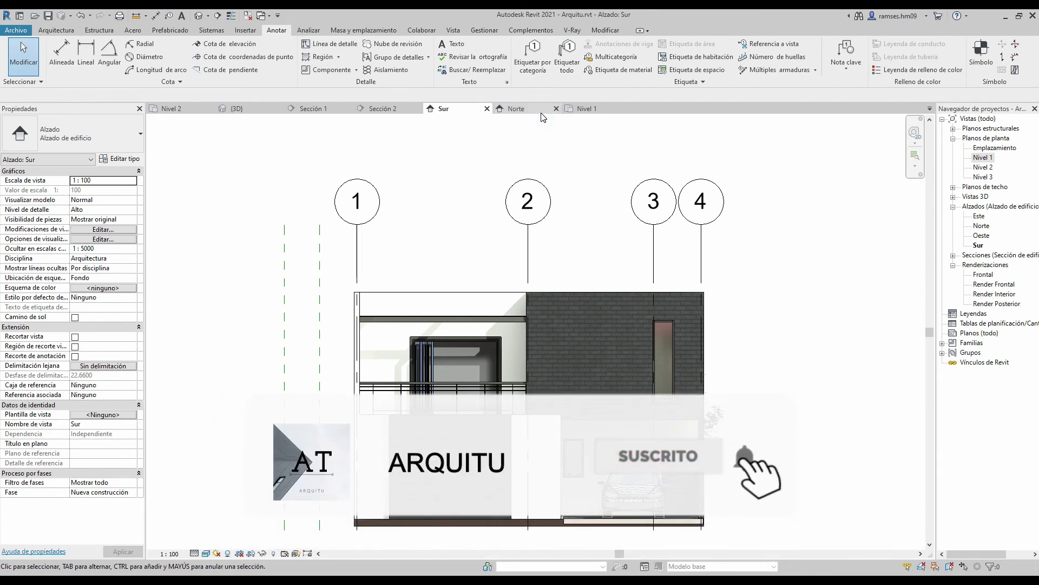
{"action": "left_click", "coordinate": [541, 113]}
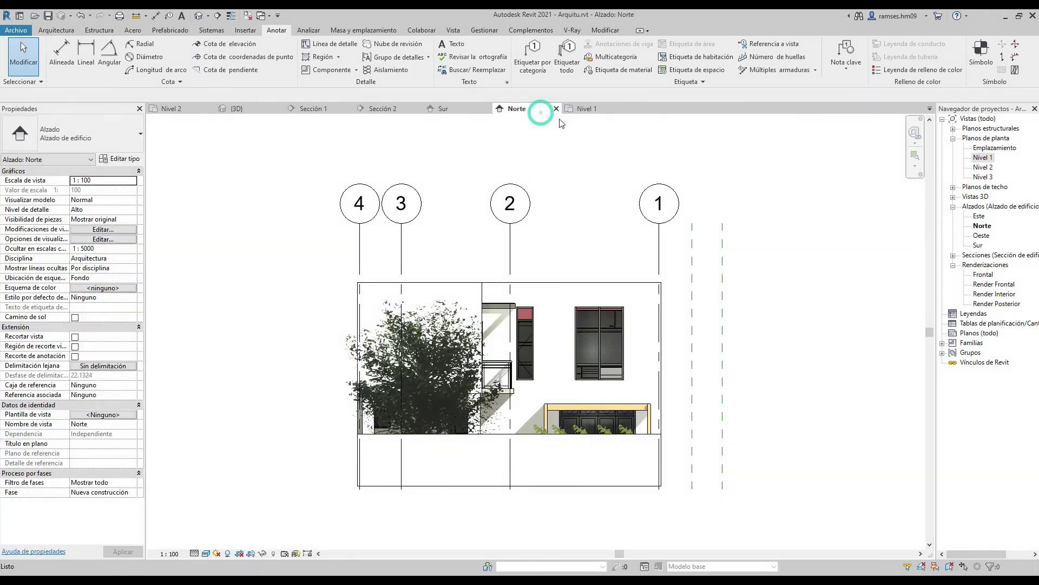